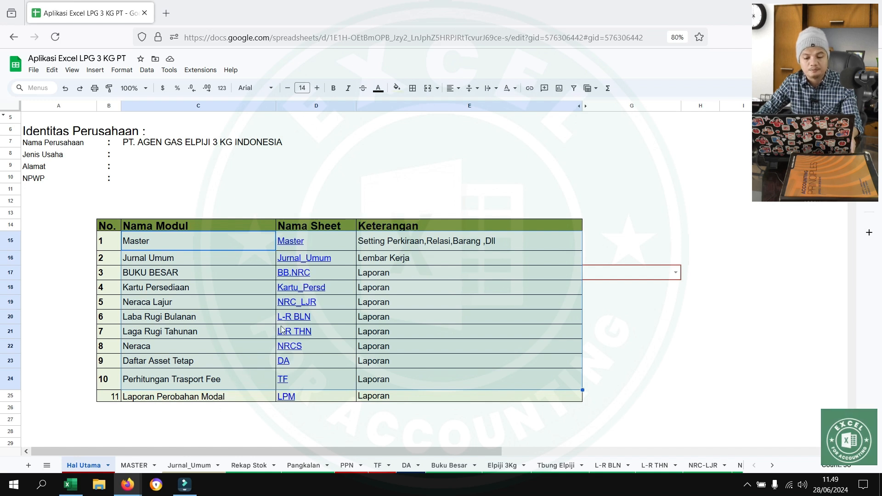
Step: Open the Jurnal_Umum sheet
click(536, 335)
click(189, 465)
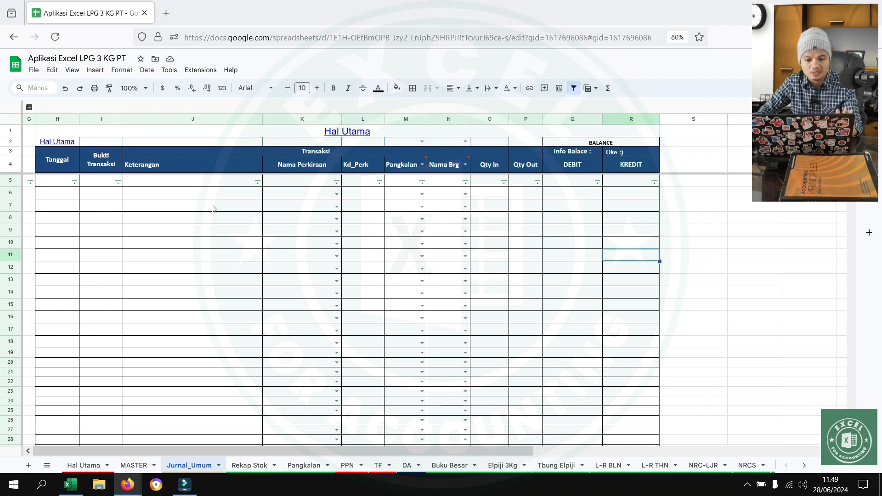
click(520, 142)
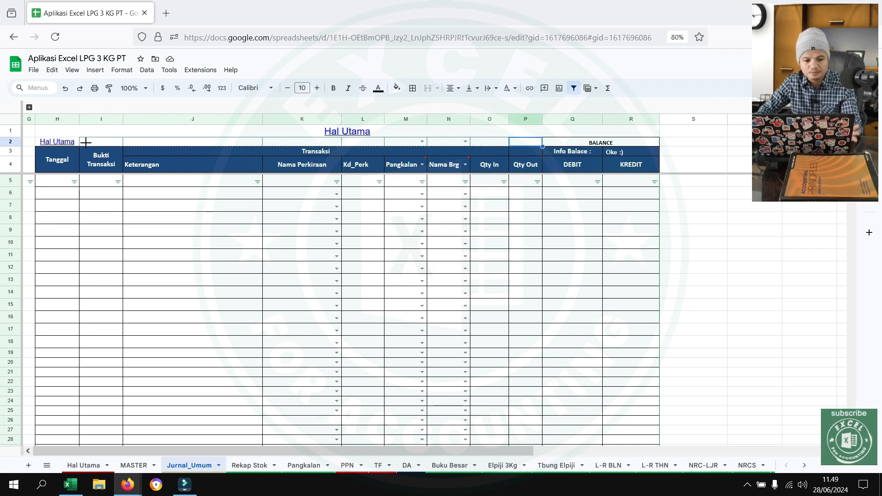
click(57, 201)
text(01)
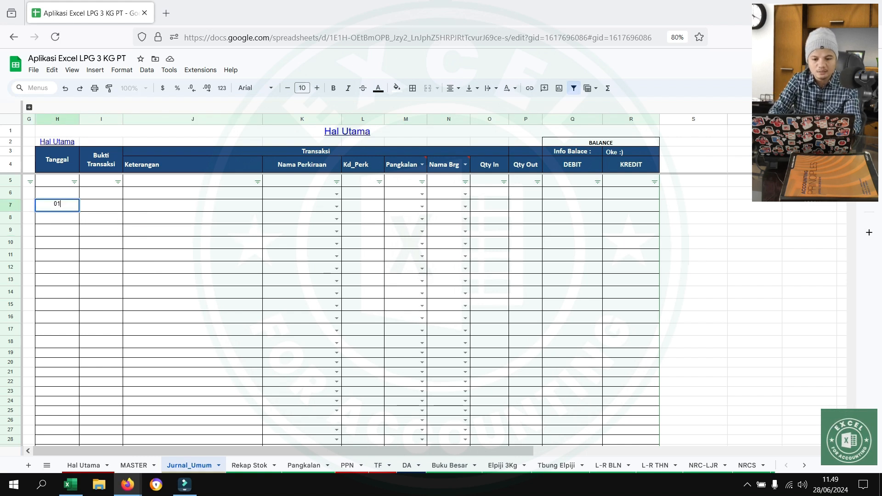
key(Escape)
Step: Enter the transaction date 01/01/2024 in the Tanggal column for rows 6 and 7
key(Up)
text(01)
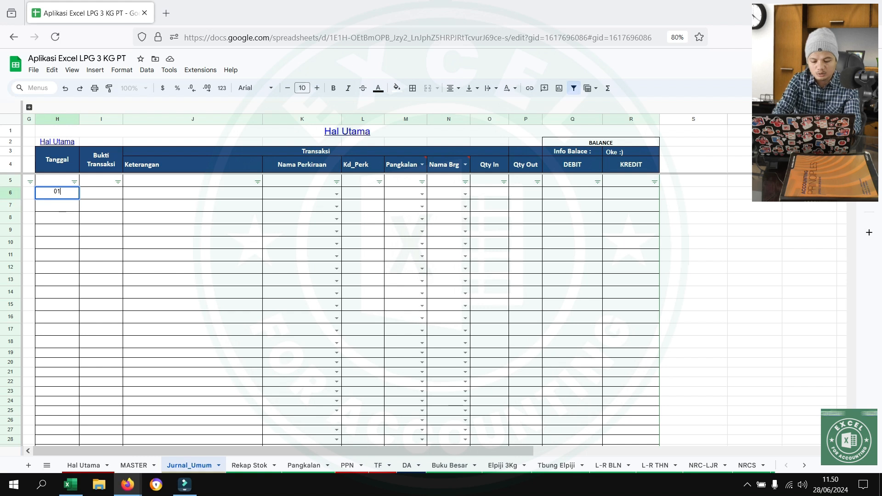
text(/01/2024)
key(Return)
key(Up)
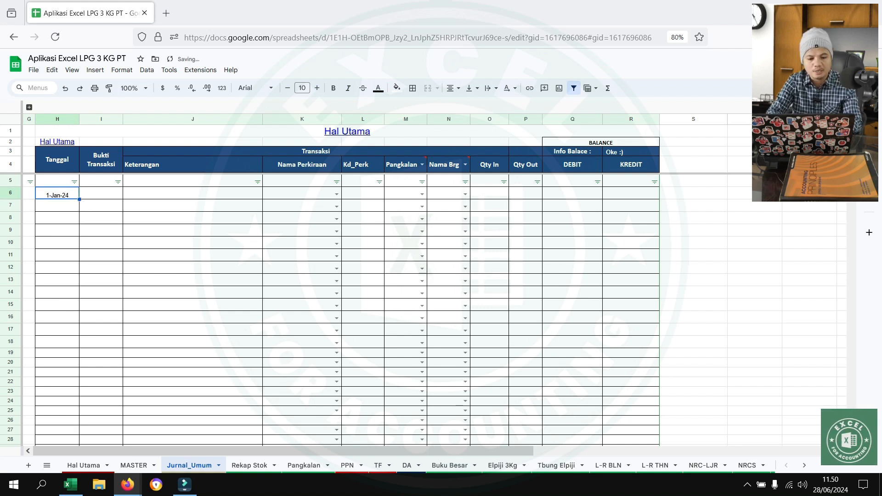
key(Down)
text(1-Jan-24)
key(Right)
Step: Enter "penebusan gas elpiji 3 kg sebanyak 2 x 560" as the Keterangan in rows 6 and 7
key(Up)
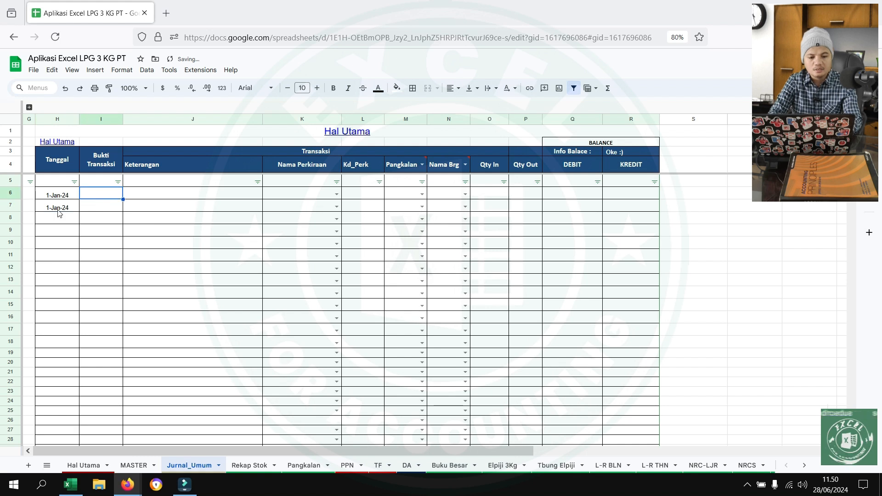
key(Right)
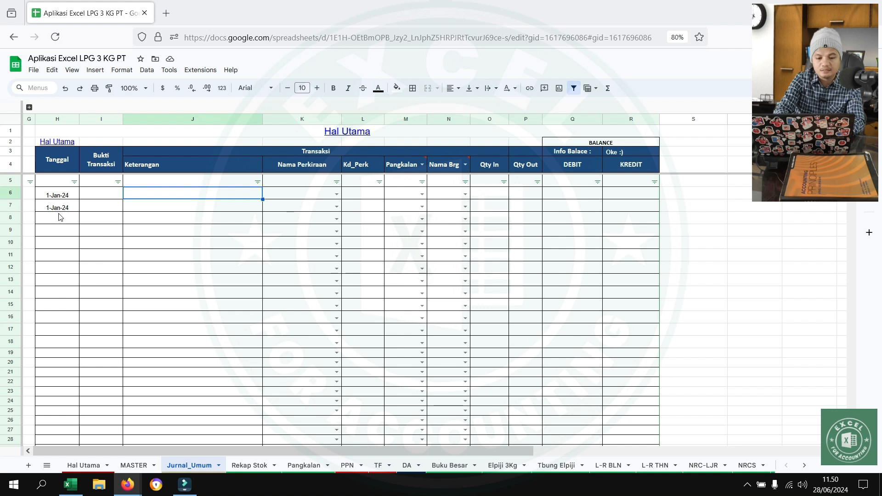
text(pemb)
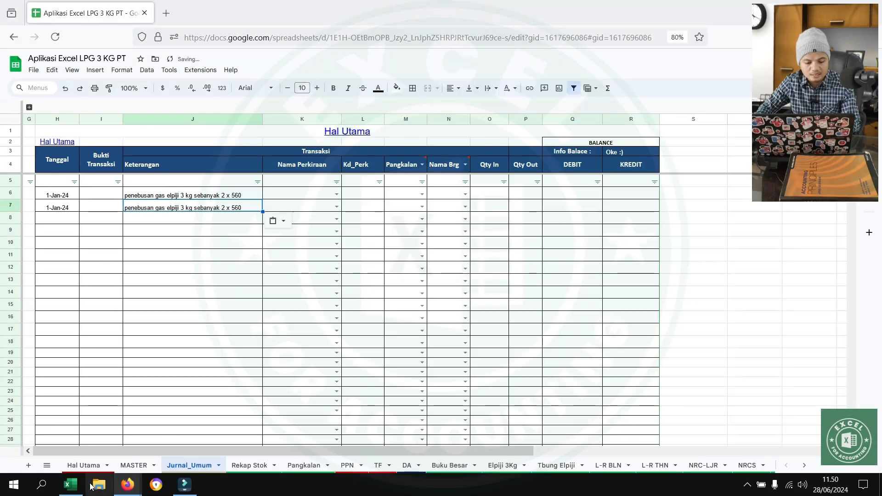
Step: Switch to the Excel sample workbook and examine the Elpiji 3 Kg purchase entries in its general journal
click(70, 485)
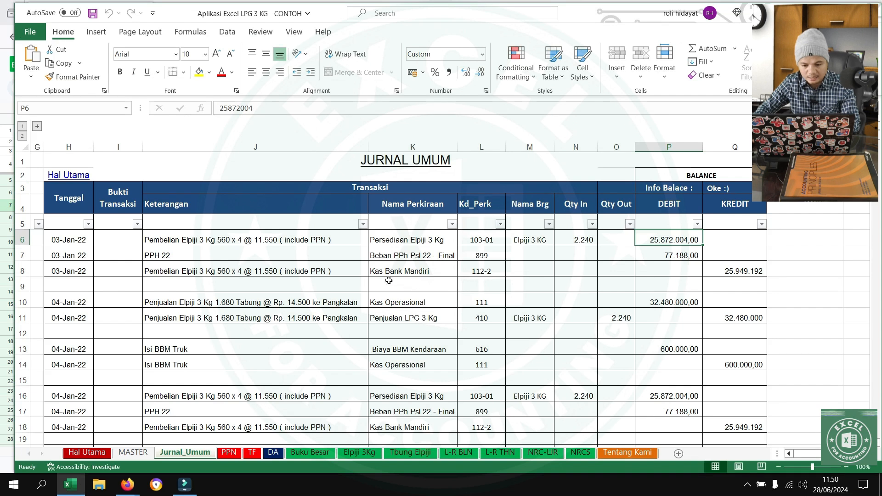
click(666, 270)
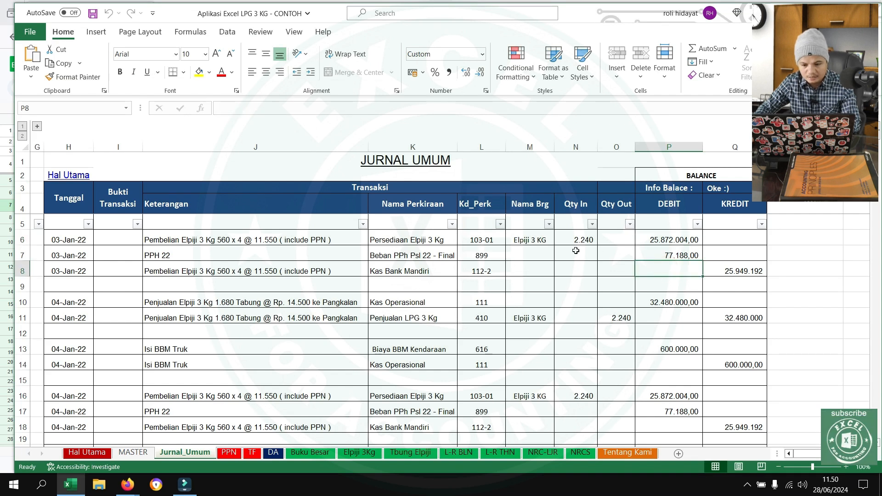
click(675, 240)
click(805, 238)
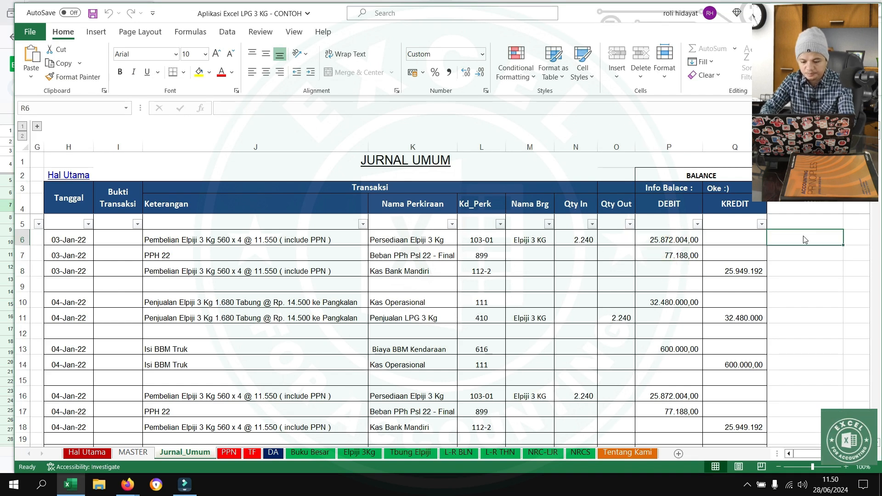
key(Return)
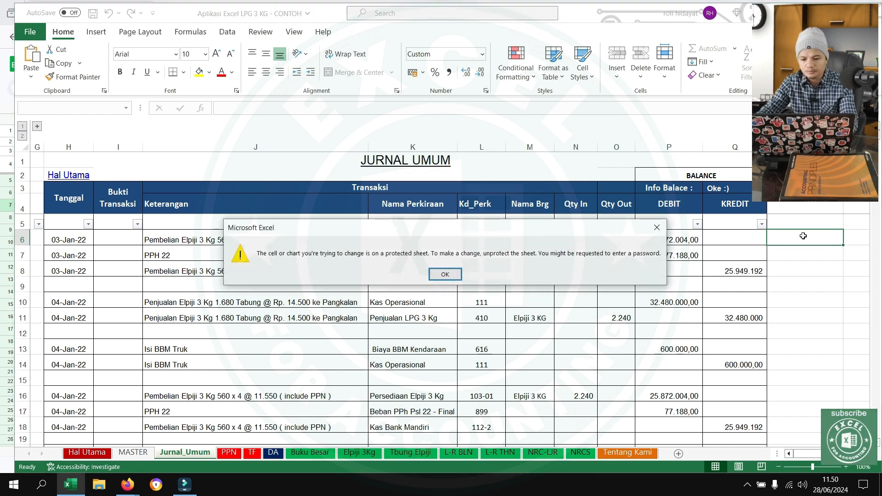
key(Return)
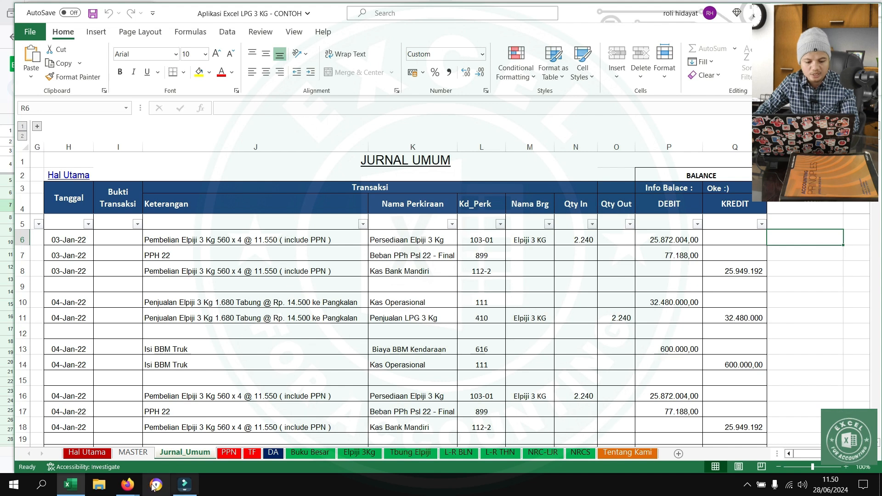
Step: Switch back to the Google Sheets journal and set the Nama Perkiraan of row 6 to Uang Muka Pembelian
mouse_move(127, 485)
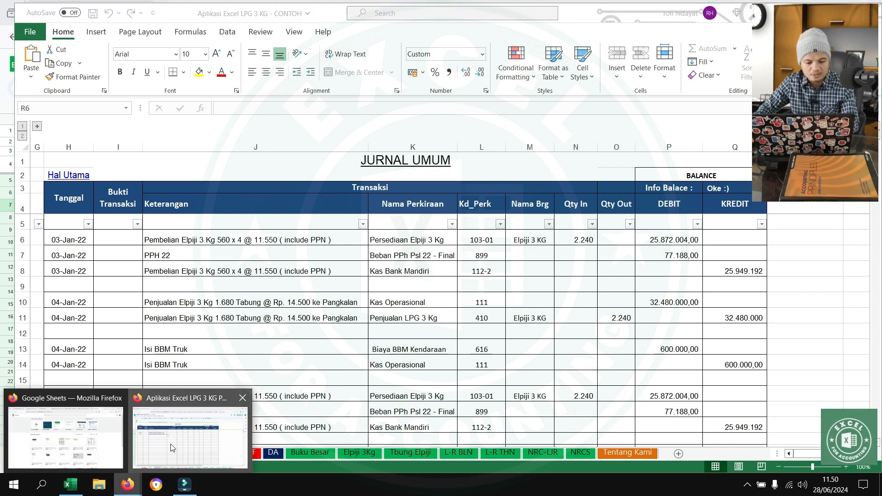
click(172, 448)
click(325, 195)
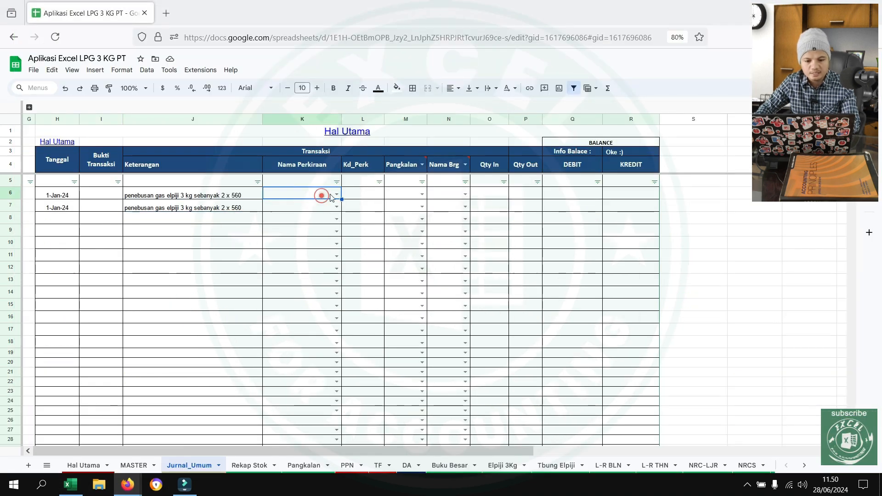
click(337, 195)
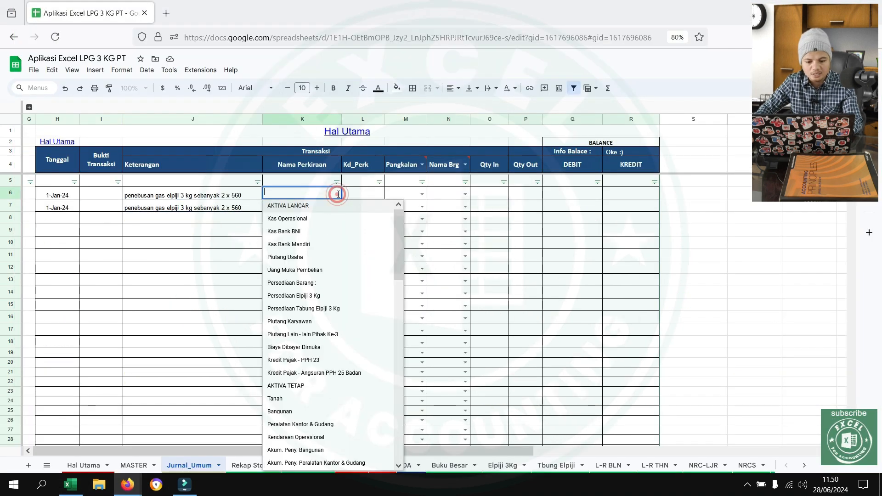
click(321, 270)
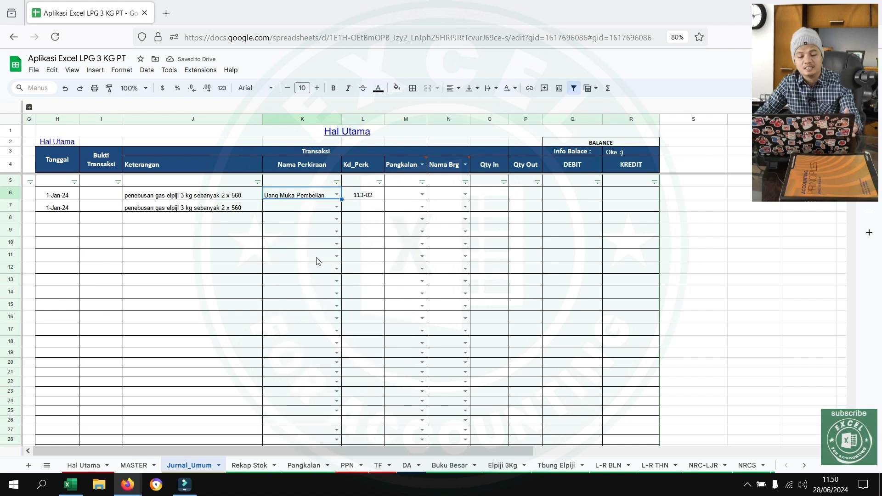
Step: Set the Nama Perkiraan of row 7 to Kas Bank Mandiri
click(228, 206)
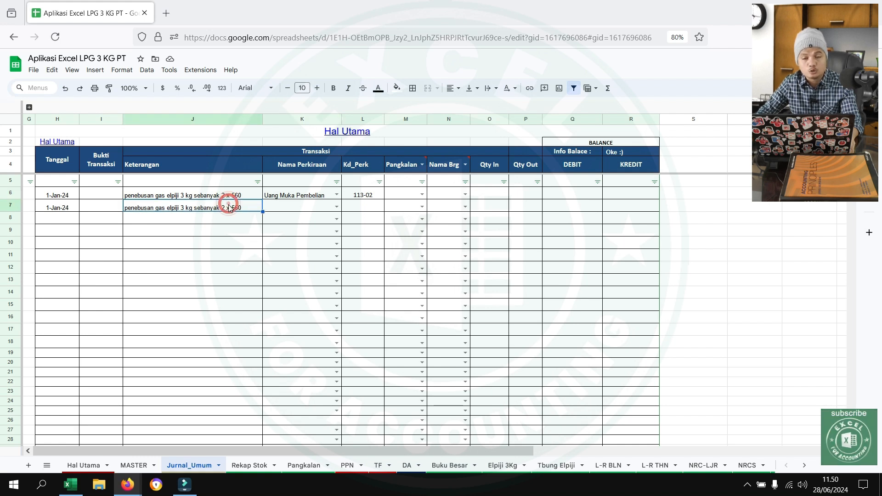
click(328, 209)
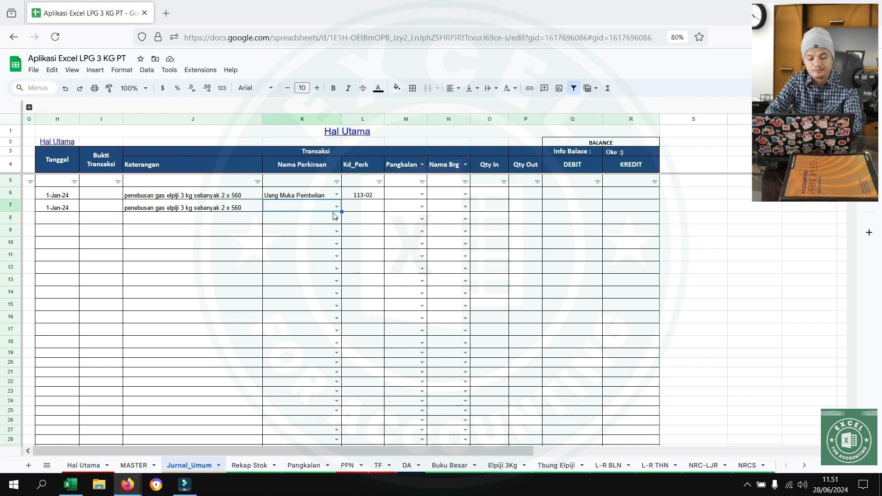
text(kas)
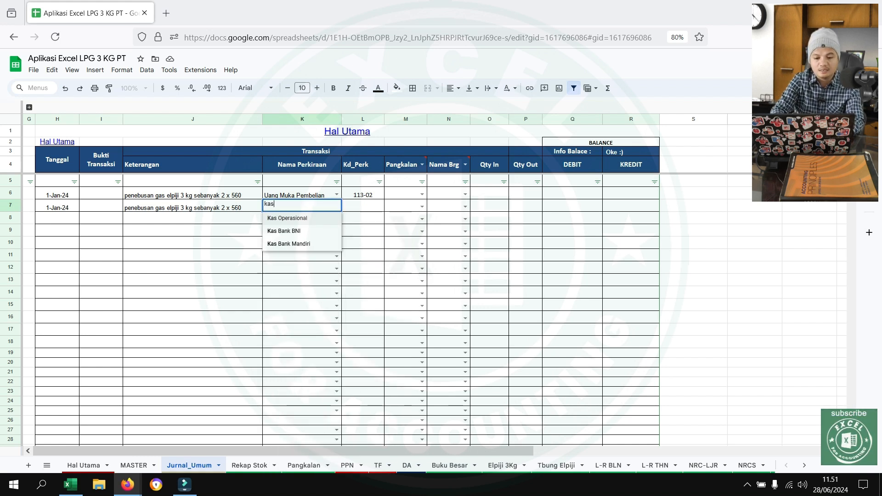
click(297, 243)
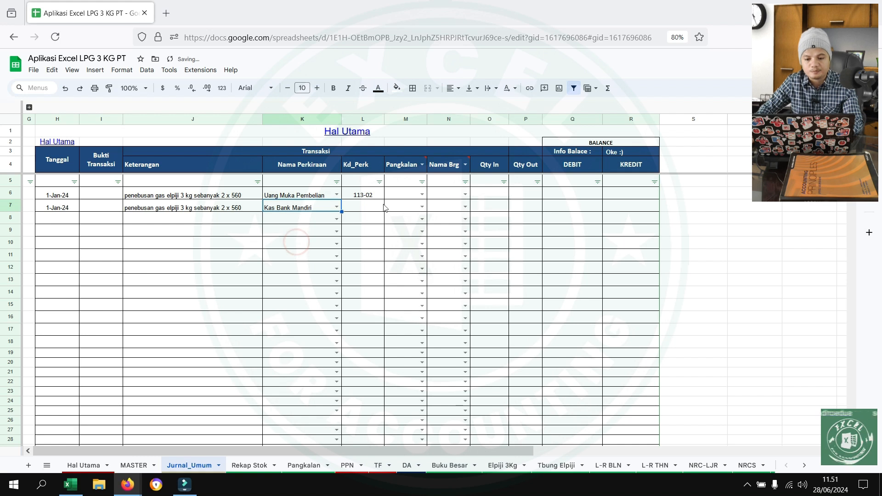
click(363, 208)
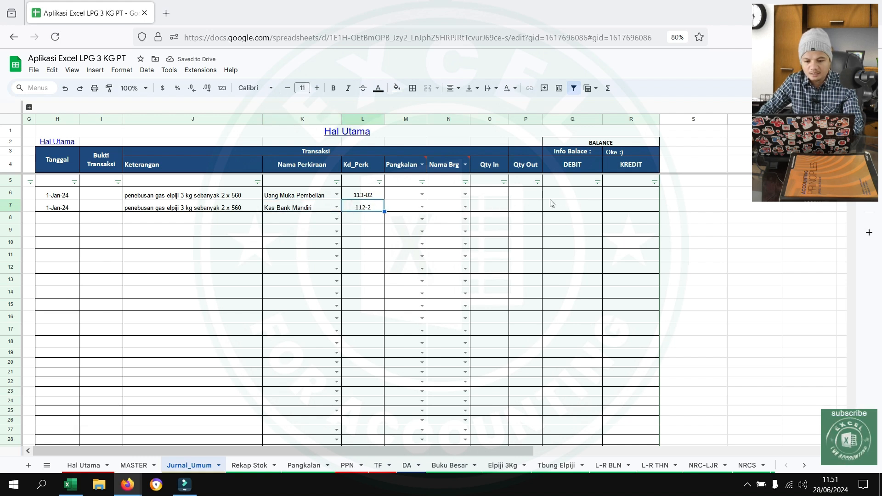
Step: Enter the unit price 11550 in helper cell S6 beside the journal table
click(574, 194)
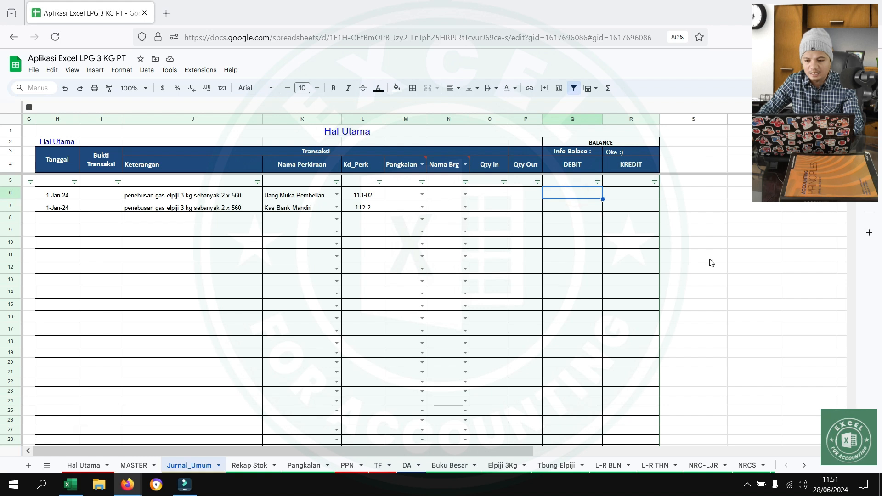
click(690, 193)
text(11550)
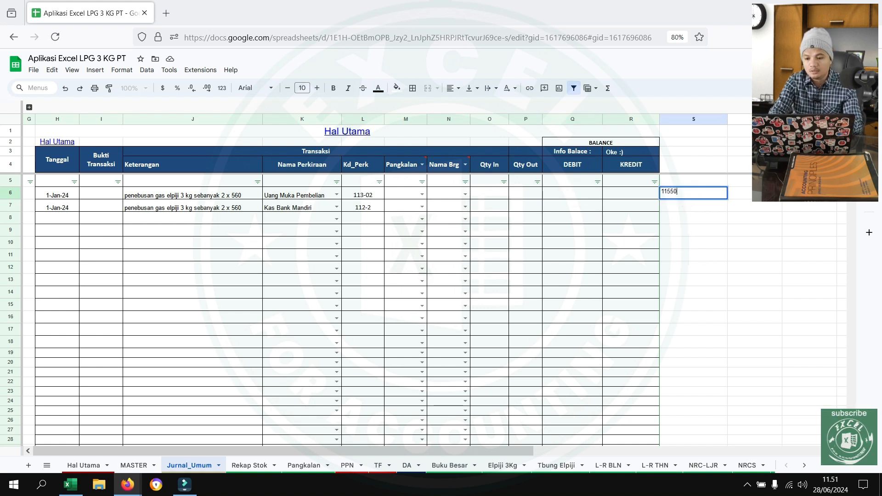
text(\)
key(BackSpace)
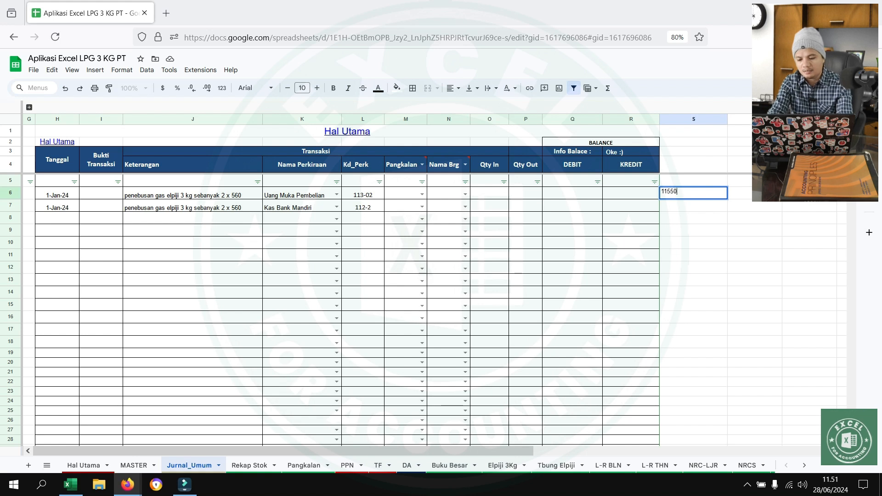
key(Return)
Step: Calculate the purchase total in cell S7 with the formula =S6*(560*2)
text(=)
key(Up)
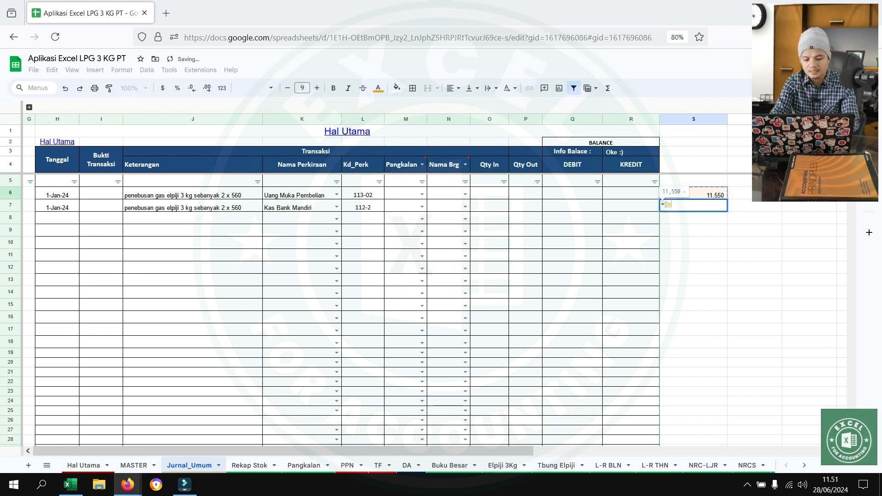
text(*)
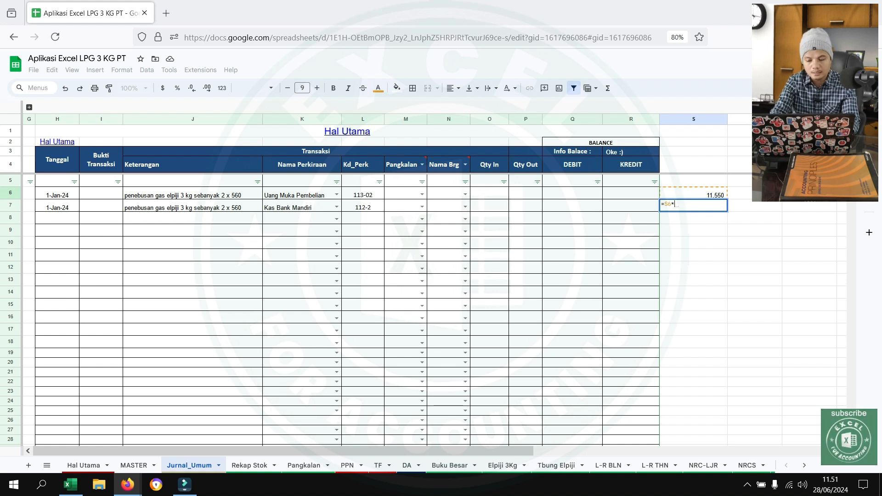
text((560)
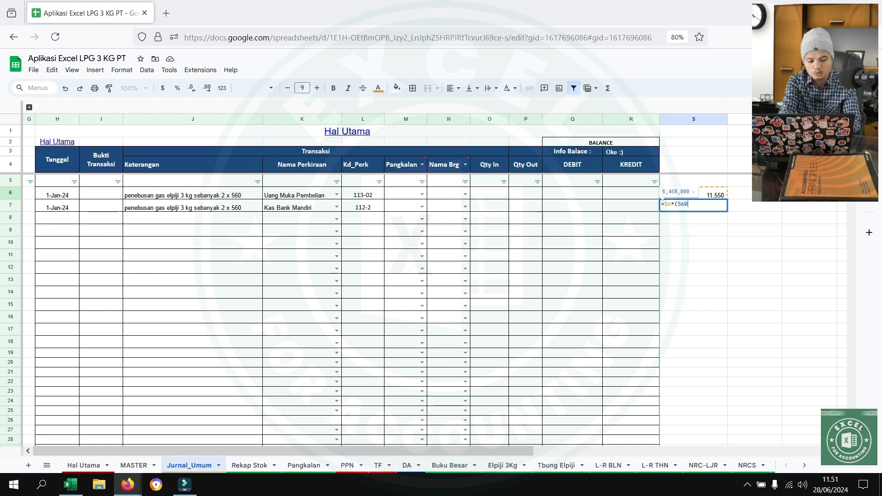
text(*2))
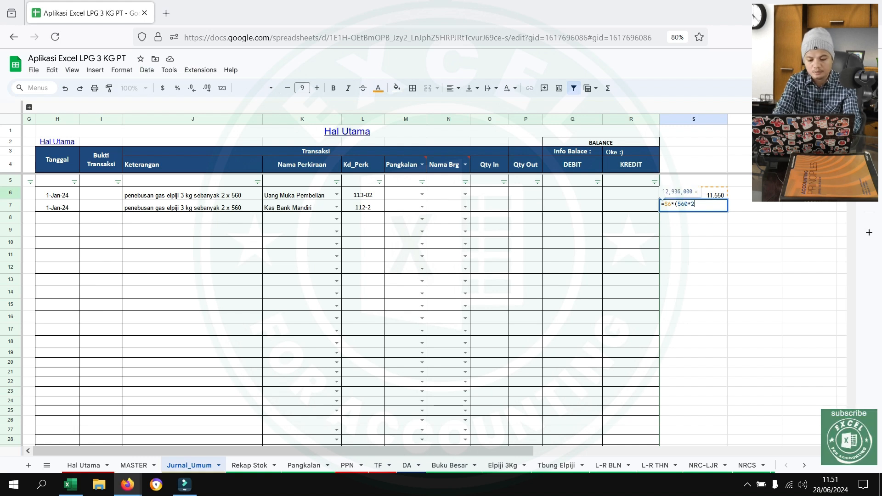
key(Return)
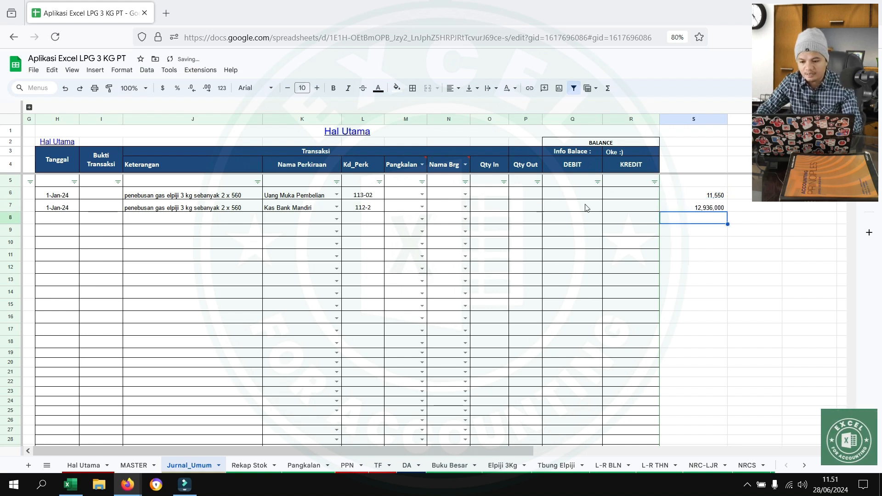
Step: Copy the total in S7 as values only into the DEBIT cell of row 6 and the KREDIT cell of row 7
drag(708, 208, 707, 195)
key(ctrl+c)
right_click(561, 196)
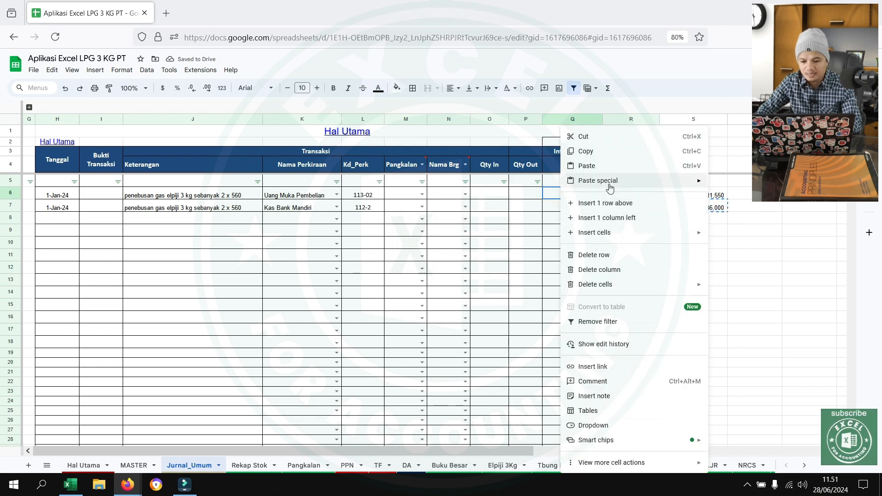
mouse_move(613, 180)
click(746, 186)
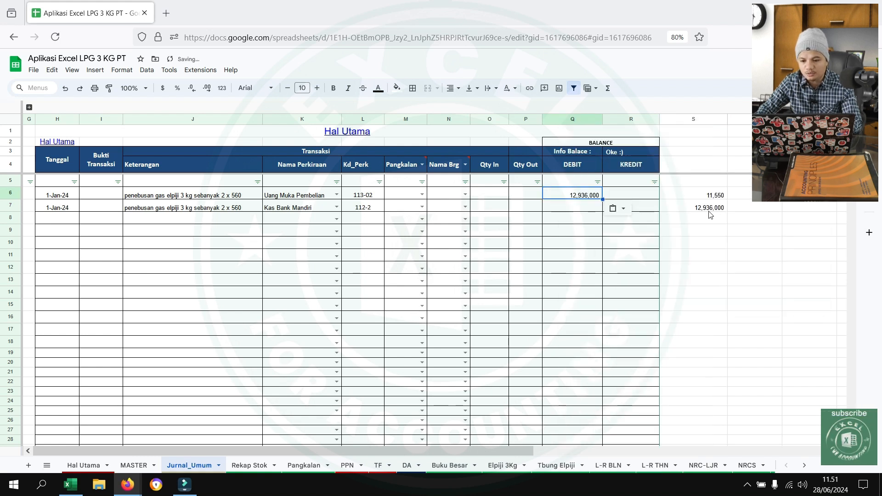
click(650, 208)
key(ctrl+shift+v)
Step: Clear the helper calculation from cells S6 to S8
click(739, 225)
drag(712, 195, 722, 219)
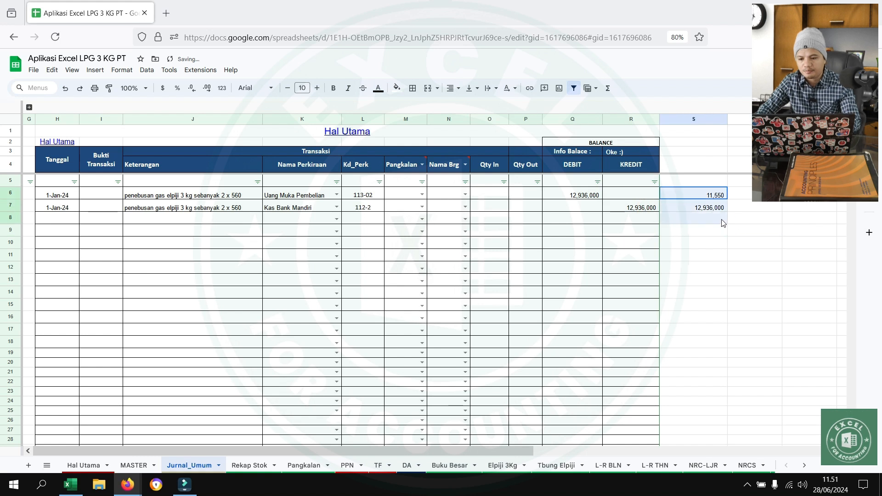
key(Delete)
click(724, 222)
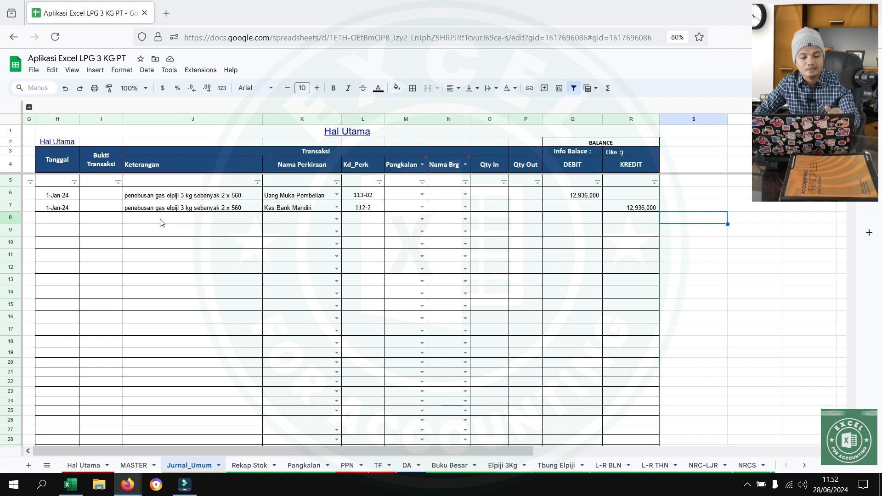
Step: Copy the two transaction dates in rows 6 and 7 to the Tanggal cells of rows 9 and 10
click(64, 200)
drag(65, 200, 59, 208)
key(ctrl+c)
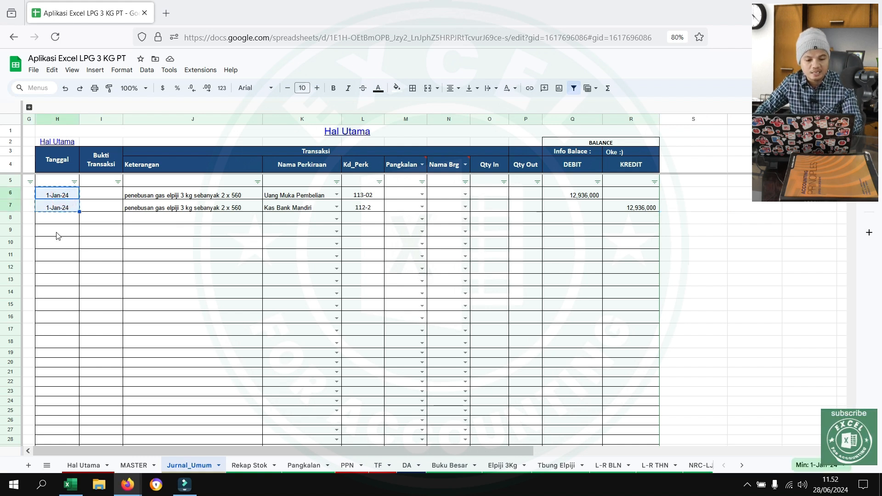
click(57, 230)
key(ctrl+v)
Step: Enter the description "Pengambilan gas Elpiji 3 kg di SPPBE" in the Keterangan cells of rows 9 and 10
click(138, 234)
text(Pengal)
key(BackSpace)
key(BackSpace)
text(am)
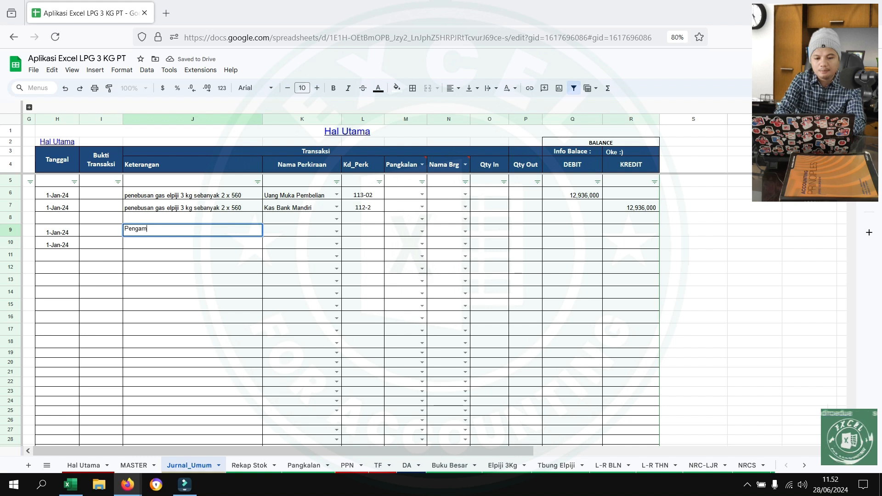
text(blia)
key(BackSpace)
key(BackSpace)
key(BackSpace)
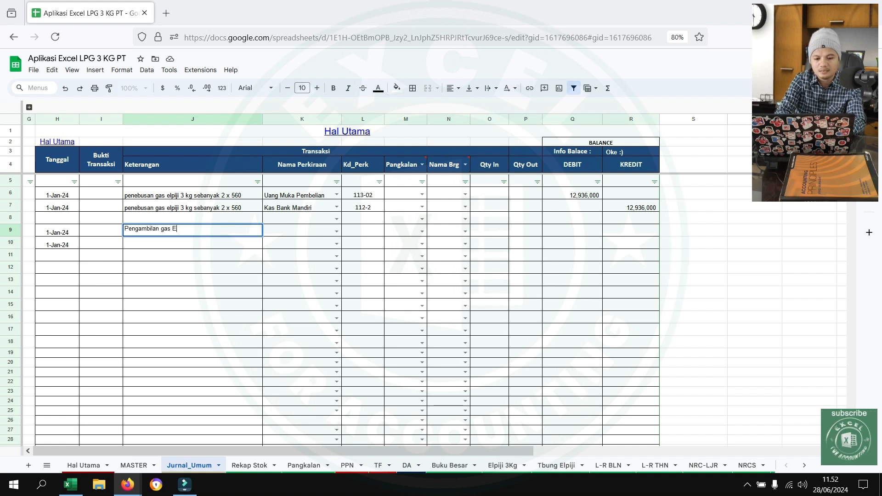
text(ilan gas Elpiji 3 kg di SPPBE)
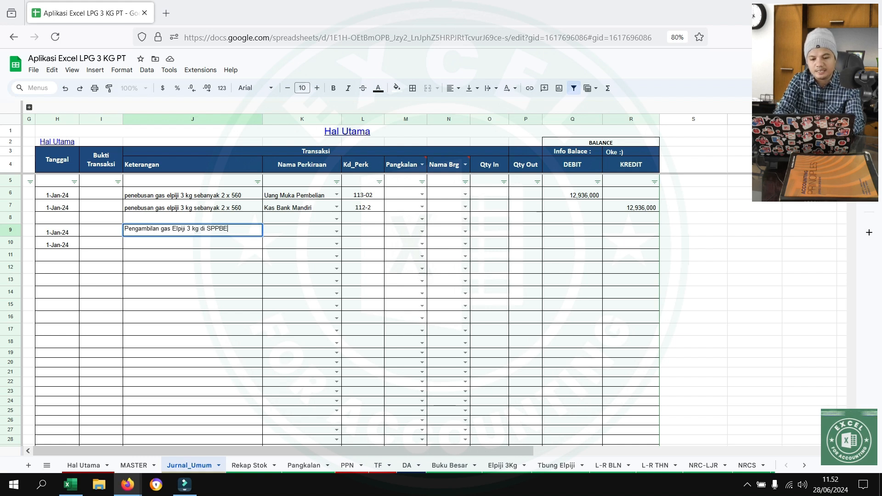
key(Return)
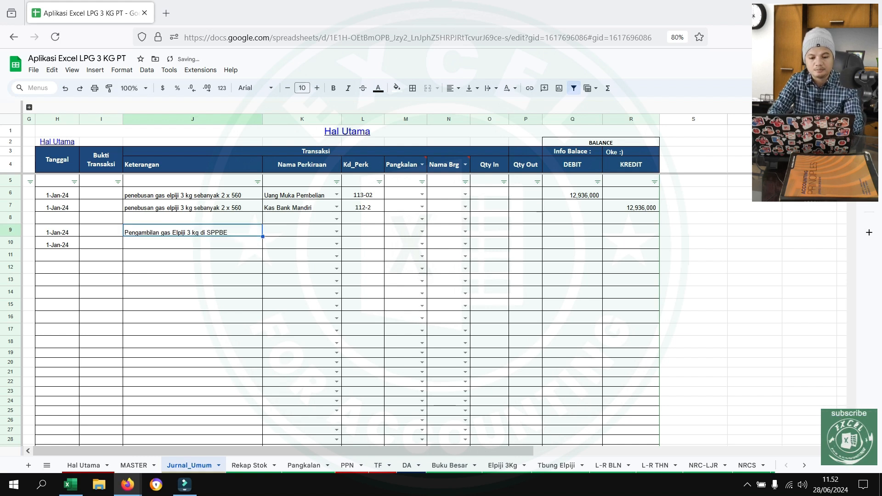
key(Down)
key(ctrl+v)
Step: Set Nama Perkiraan to Persediaan Elpiji 3 Kg in row 9 and Uang Muka Pembelian in row 10
key(Up)
key(Right)
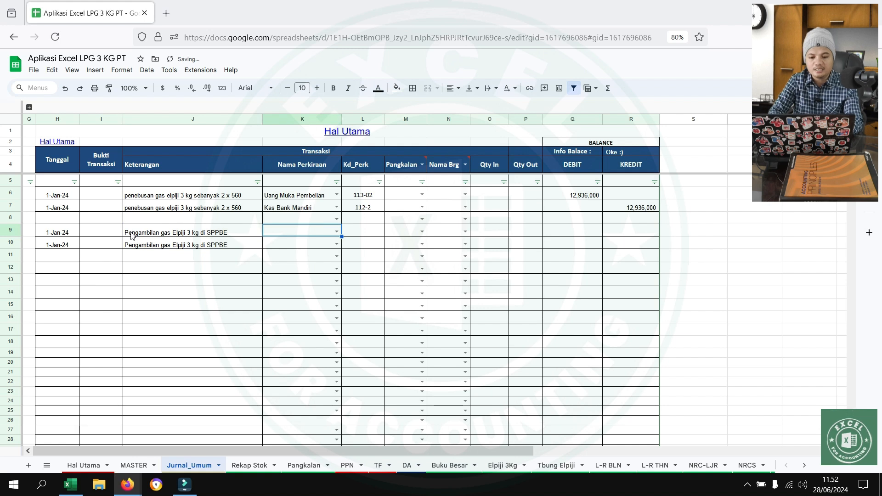
text(per)
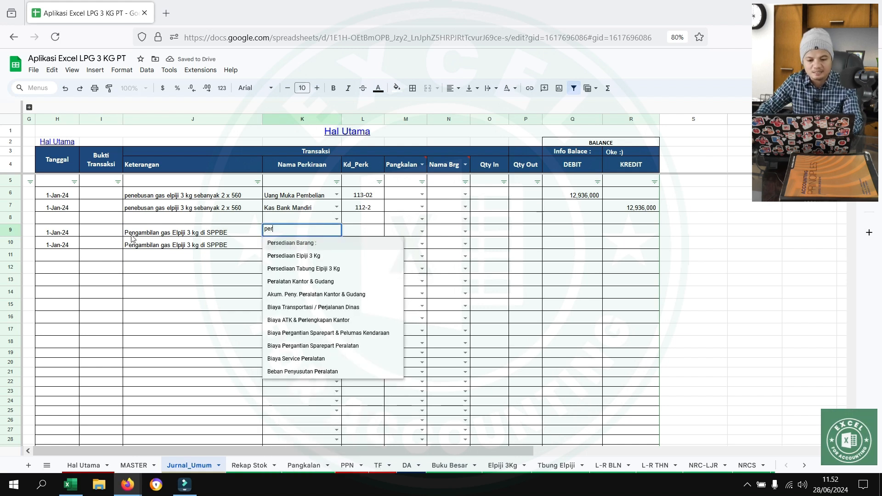
click(278, 256)
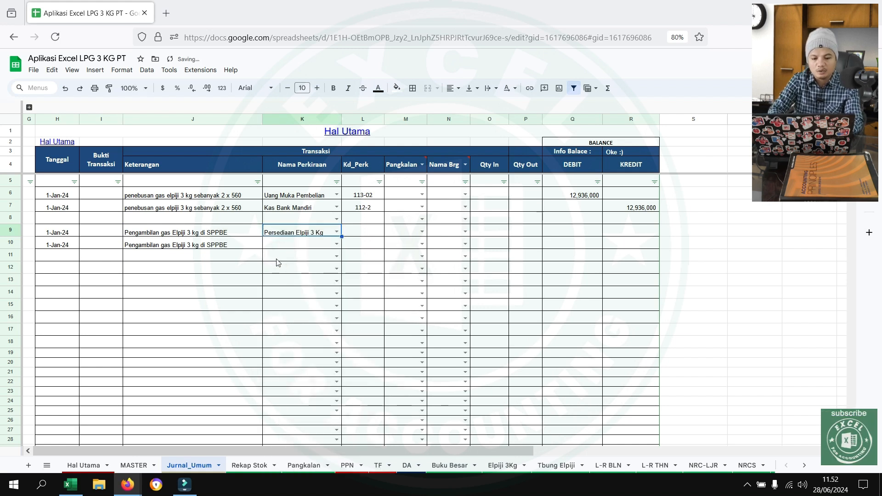
key(Down)
text(uang)
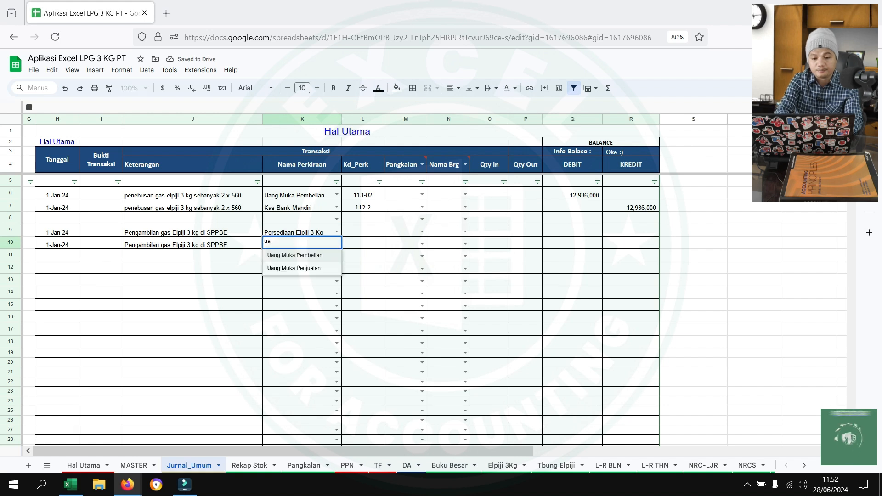
click(288, 256)
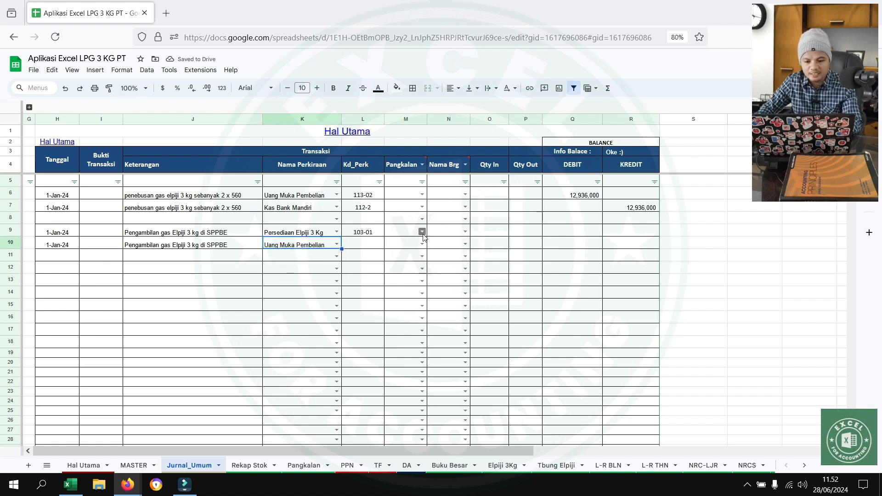
Step: Set Nama Brg in row 9 to Elpiji 3 KG and calculate its Qty In with =560*2
click(422, 231)
click(466, 231)
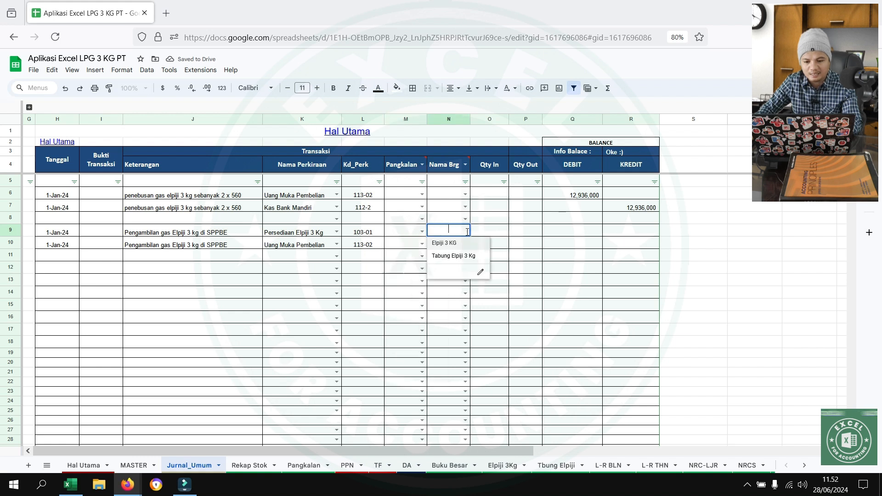
click(454, 244)
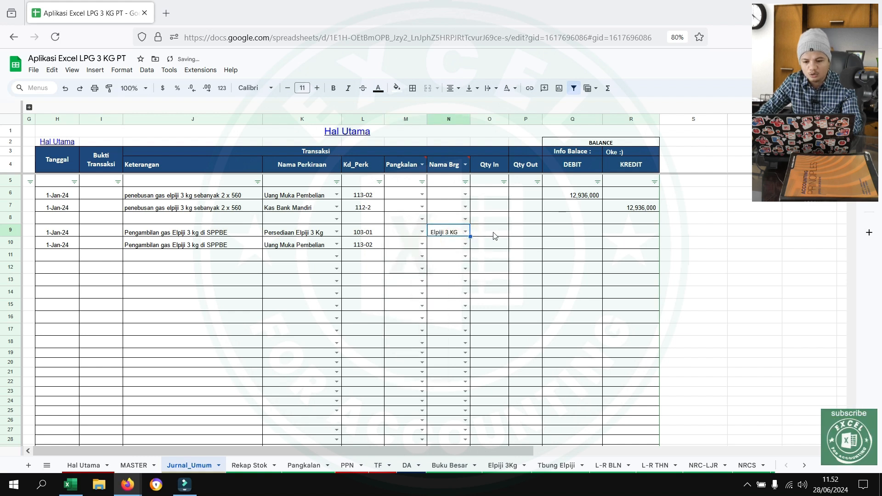
click(494, 235)
text(=560)
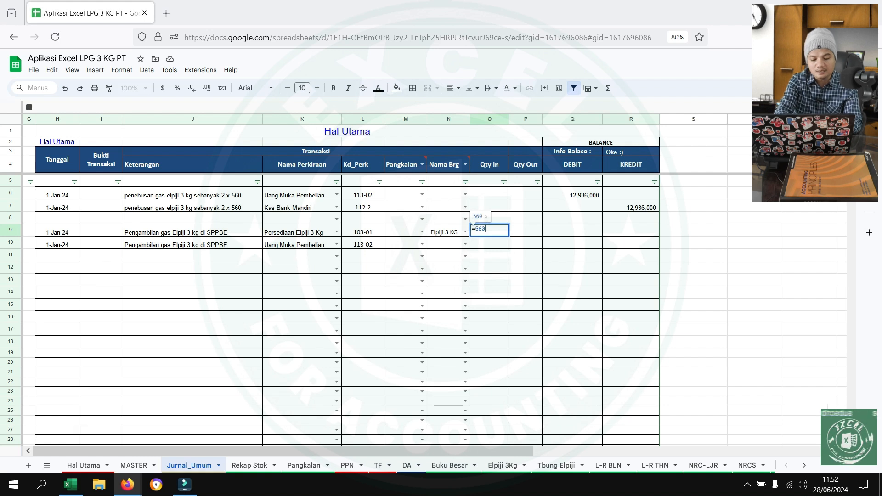
text(*2)
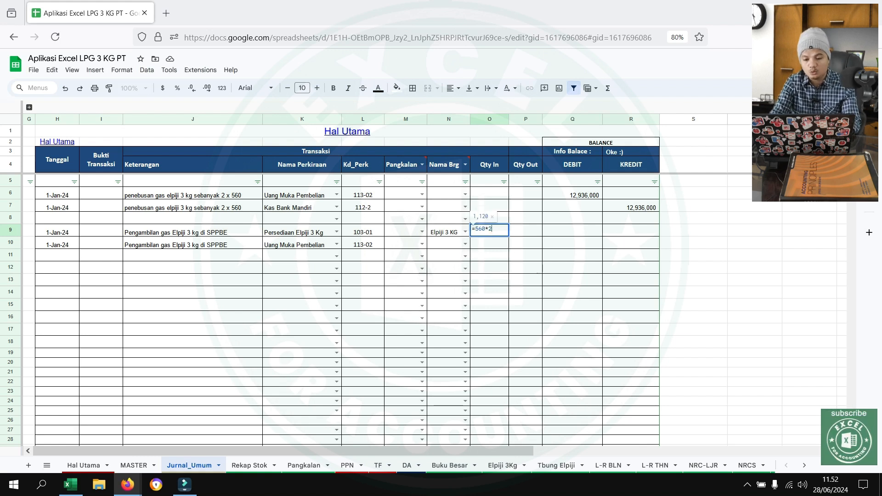
key(Return)
Step: Link the DEBIT cell of row 9 to Q6 and the KREDIT cell of row 10 to Q9
key(Up)
key(Right)
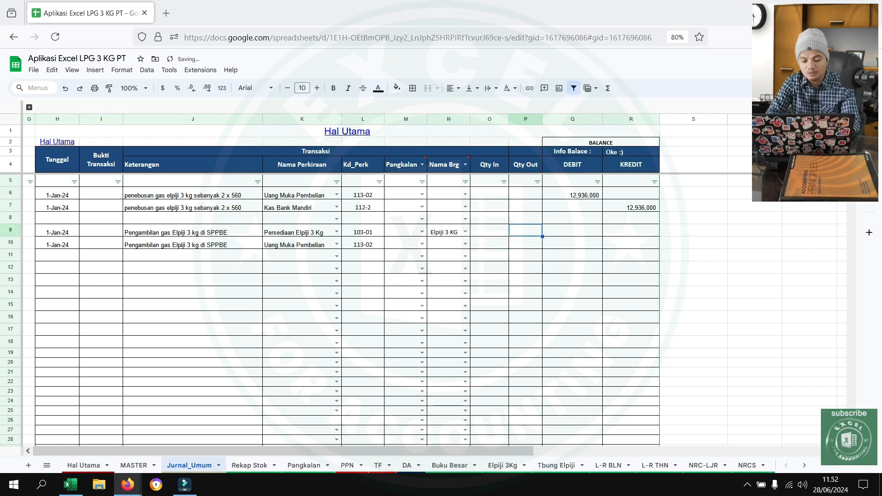
key(Right)
text(=)
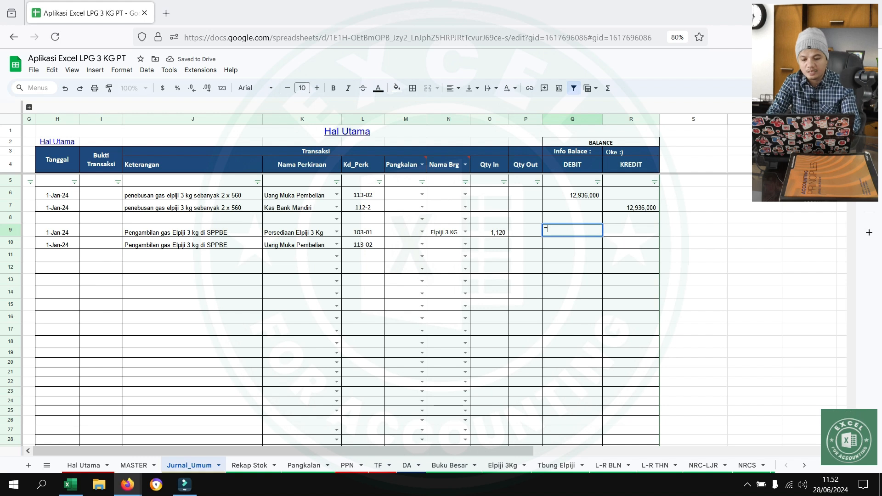
key(Up)
key(Up)
key(Up)
key(Return)
key(Right)
text(=)
key(Up)
key(Left)
key(Return)
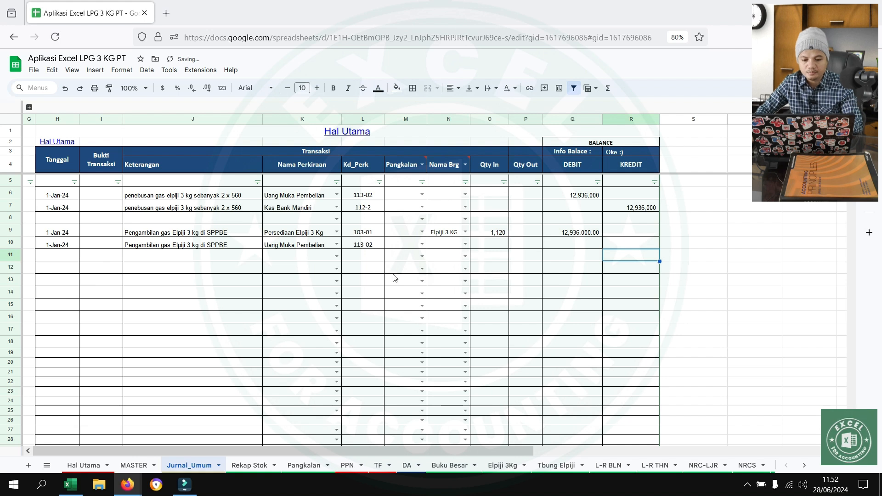
Step: Check the stock card on the Elpiji 3Kg sheet for the gas pickup entry and return to Jurnal_Umum
click(503, 467)
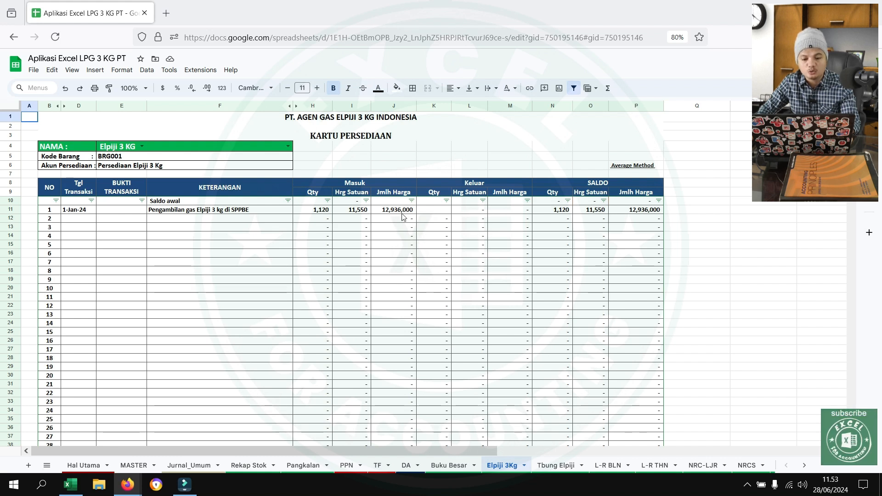
click(197, 465)
Step: Change the Tanggal of the gas pickup entry in rows 9 and 10 to 2-Jan-24
drag(58, 231, 59, 248)
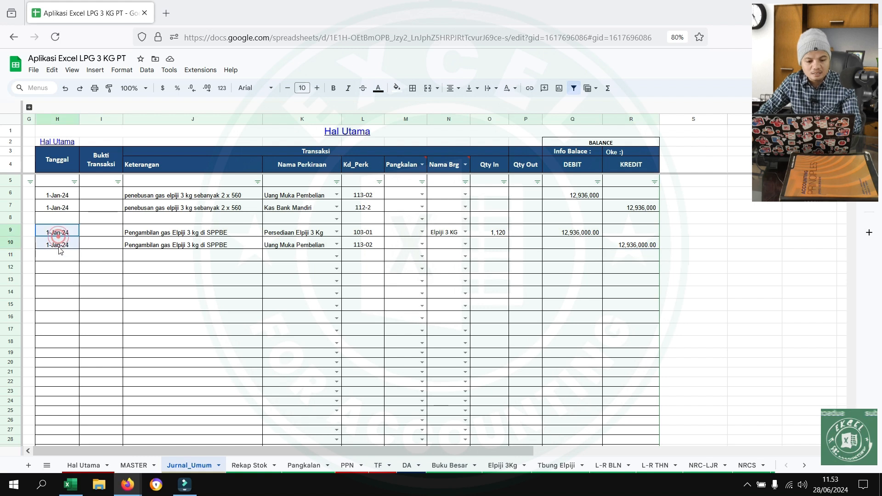
double_click(58, 232)
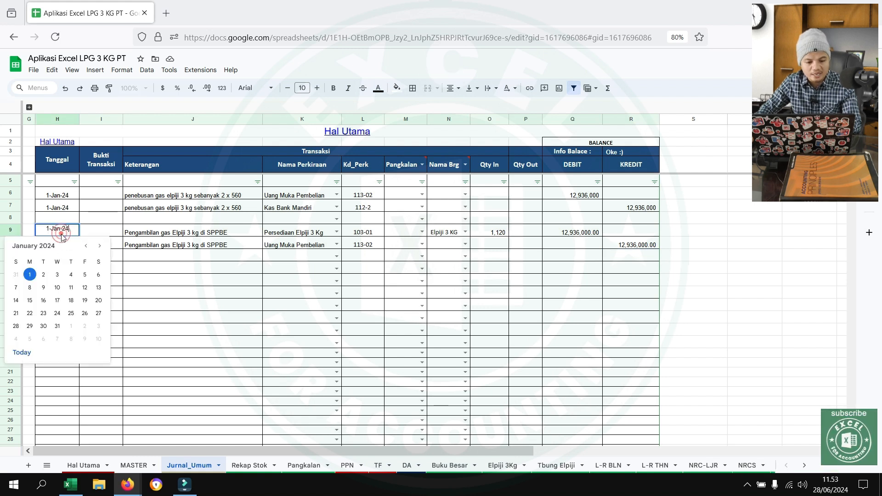
click(45, 276)
key(ctrl+c)
click(58, 244)
key(ctrl+v)
click(84, 288)
Step: Copy the dates of rows 9 and 10 to the Tanggal cells of rows 12 and 13
drag(58, 231, 59, 245)
key(ctrl+c)
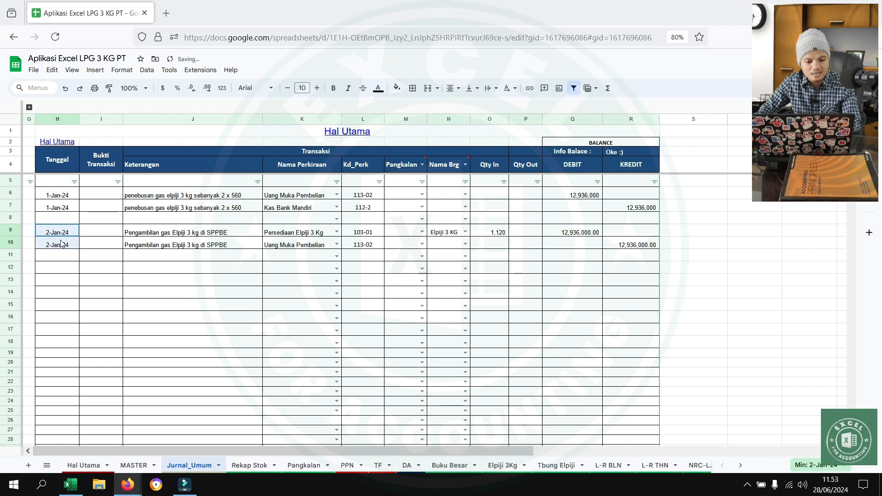
click(60, 269)
key(ctrl+v)
Step: Enter the description "penjualan gas elpiji 3 kg ke Pangkalan 1" in the Keterangan cells of rows 12 and 13
click(162, 271)
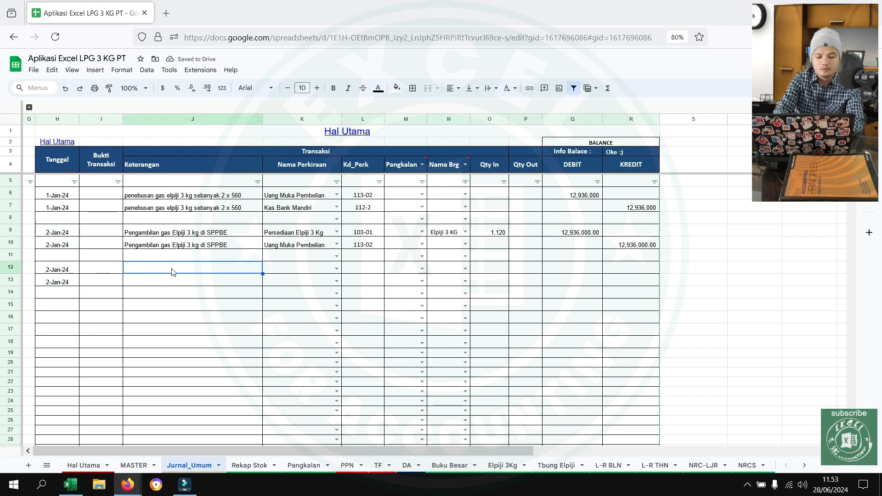
text(penjualan gas el)
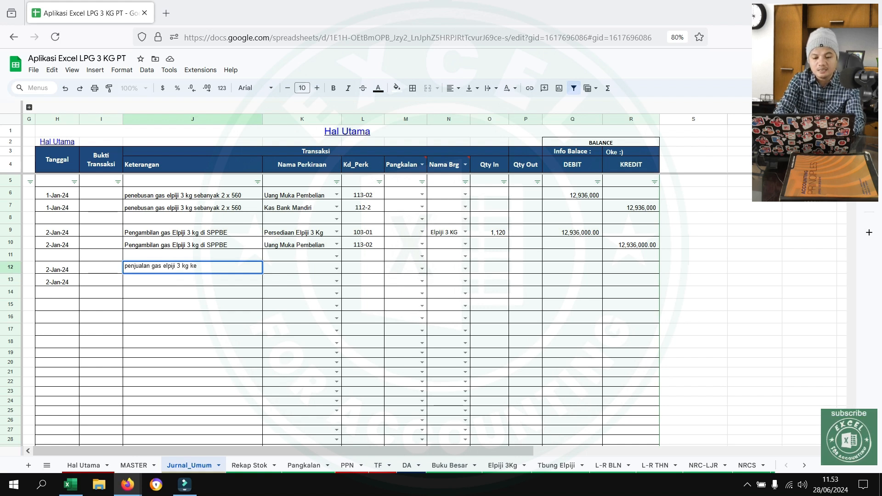
text(piji 3 kg ke Pangkalan )
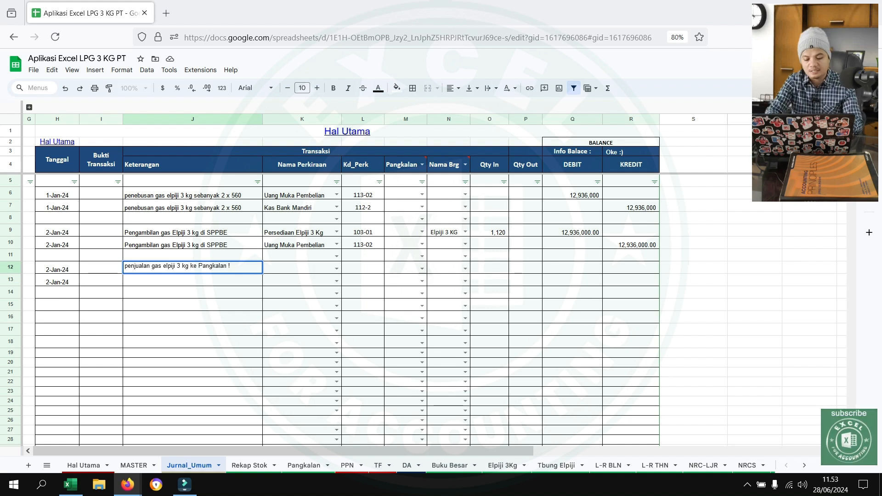
text(!)
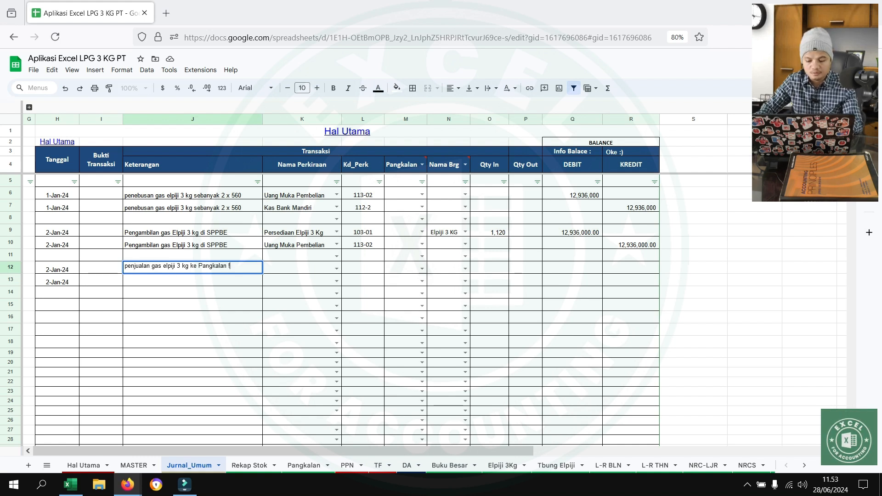
text(1)
key(Return)
key(Up)
key(ctrl+c)
click(191, 285)
key(ctrl+v)
Step: Append "( cash )" to the sales description in row 12 and copy the full text to row 13
click(285, 271)
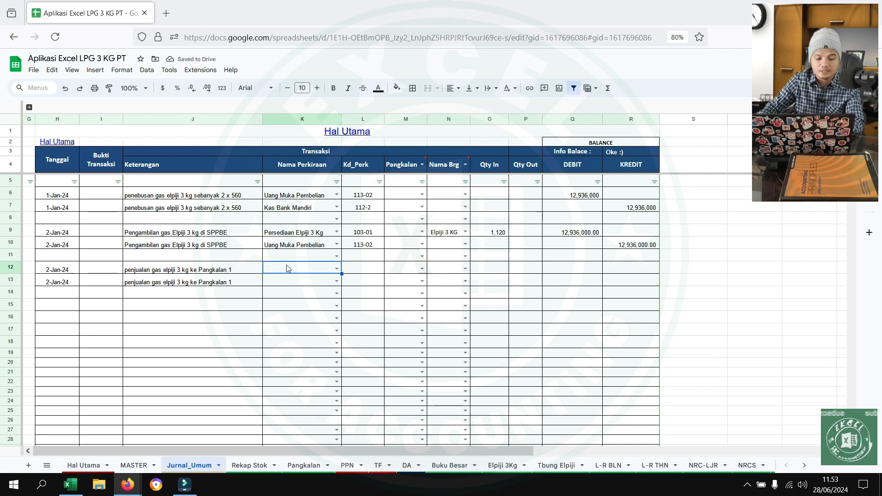
click(251, 271)
double_click(251, 272)
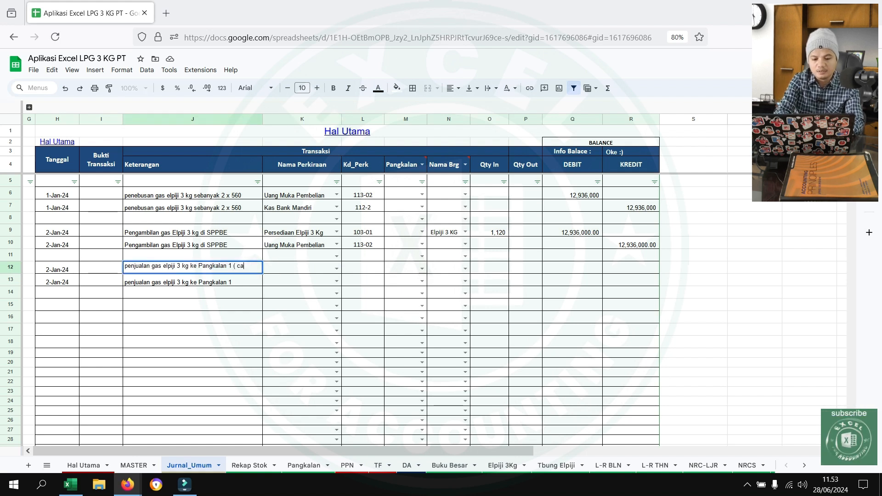
click(251, 292)
click(239, 264)
key(ctrl+c)
click(225, 284)
key(ctrl+v)
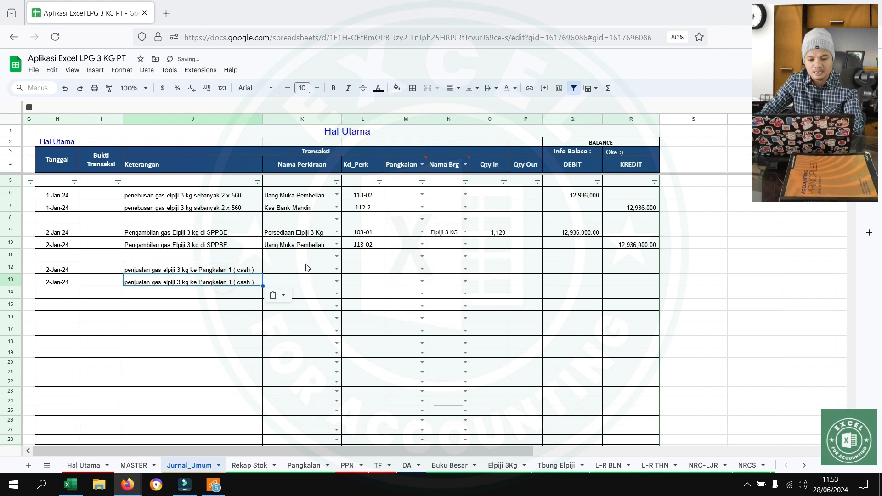
Step: Set Nama Perkiraan to Kas Operasional in row 12 and Penjualan LPG 3 Kg in row 13
click(305, 270)
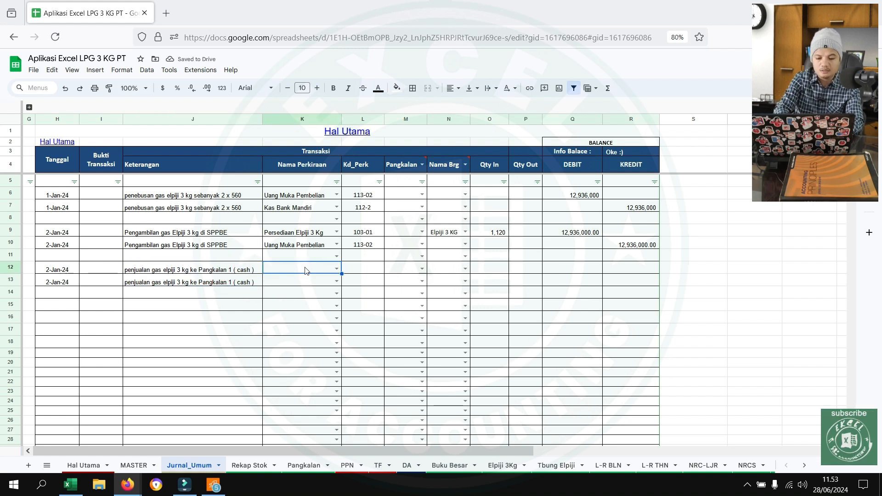
text(kas)
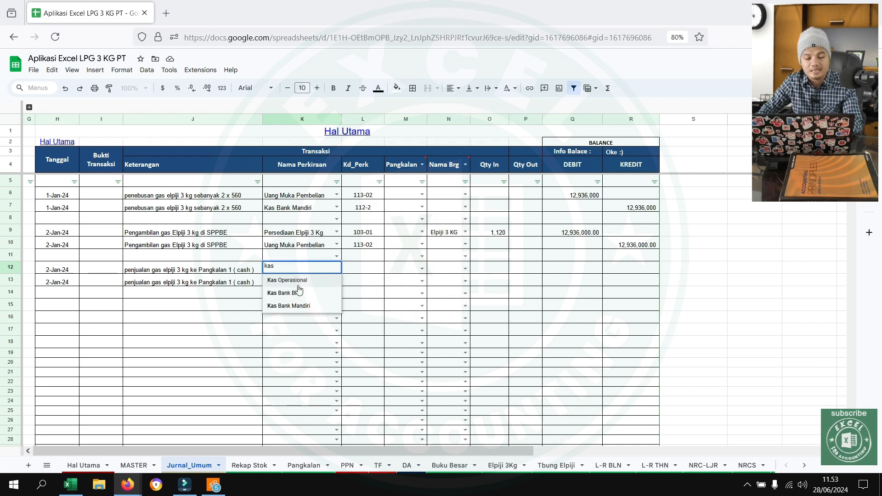
click(298, 281)
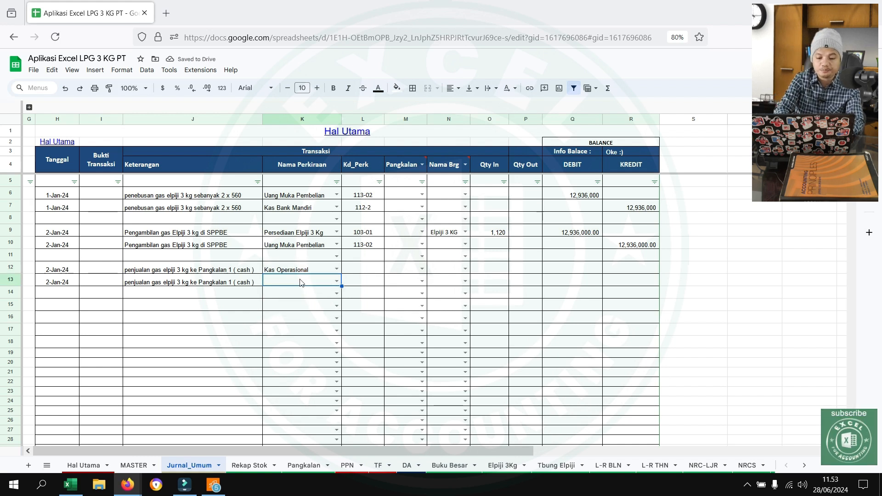
text(penju)
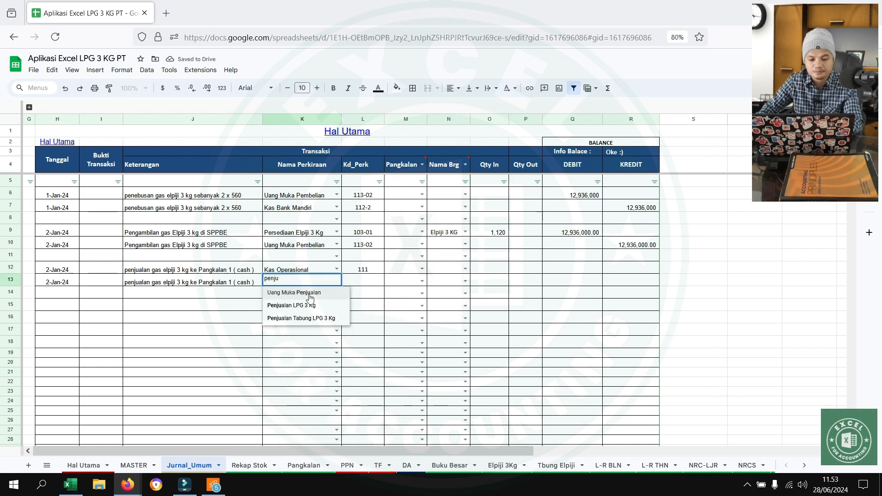
click(294, 305)
Step: Set the Pangkalan cell in row 13 to Pangkalan 1
click(504, 271)
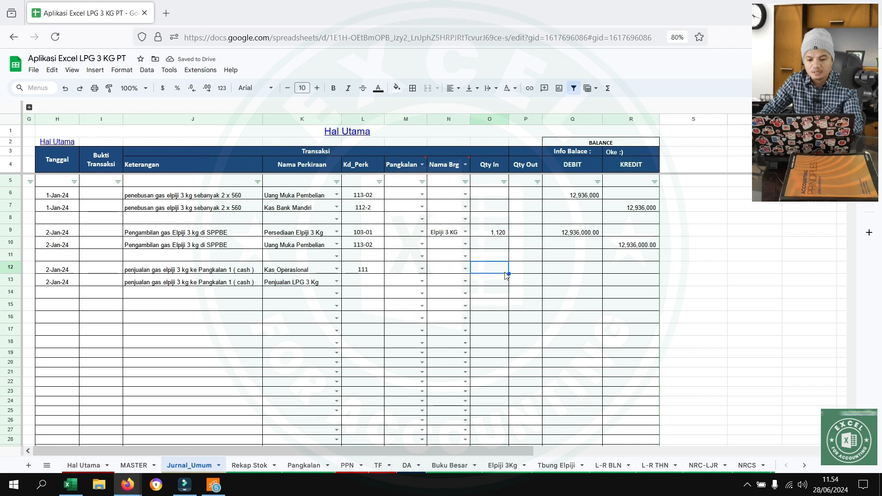
key(Down)
key(Left)
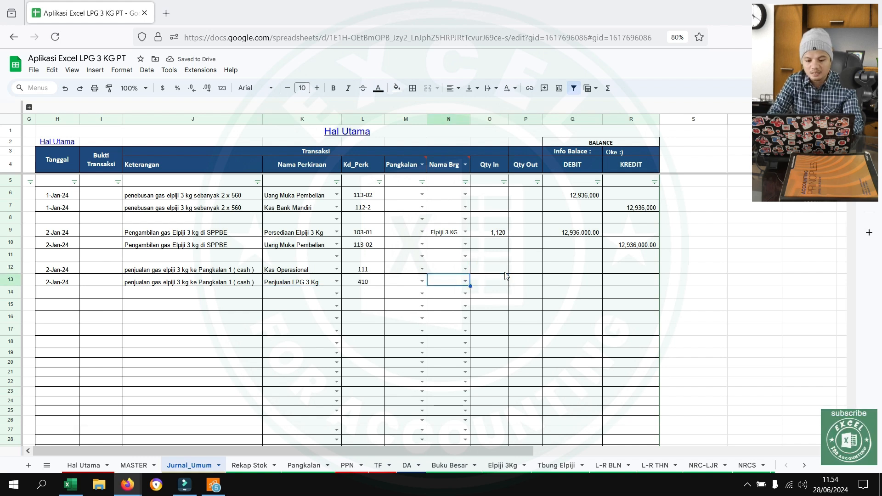
key(Left)
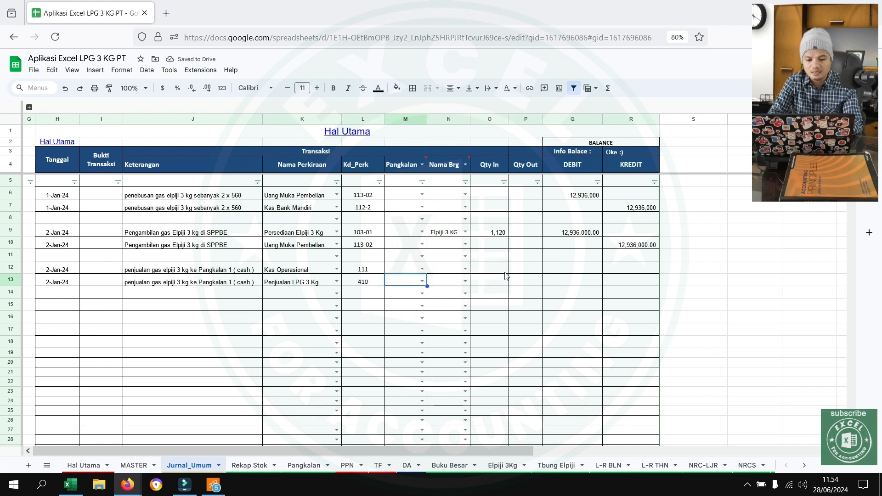
click(422, 282)
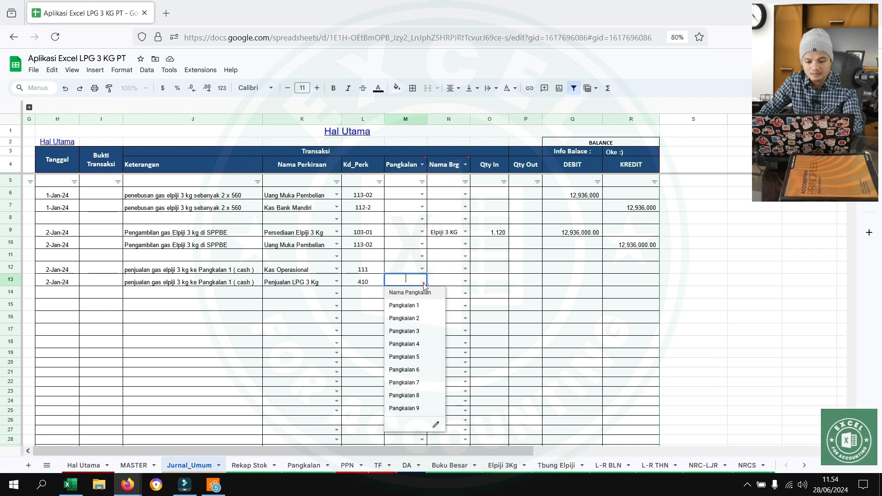
click(407, 305)
drag(59, 287, 636, 285)
click(574, 283)
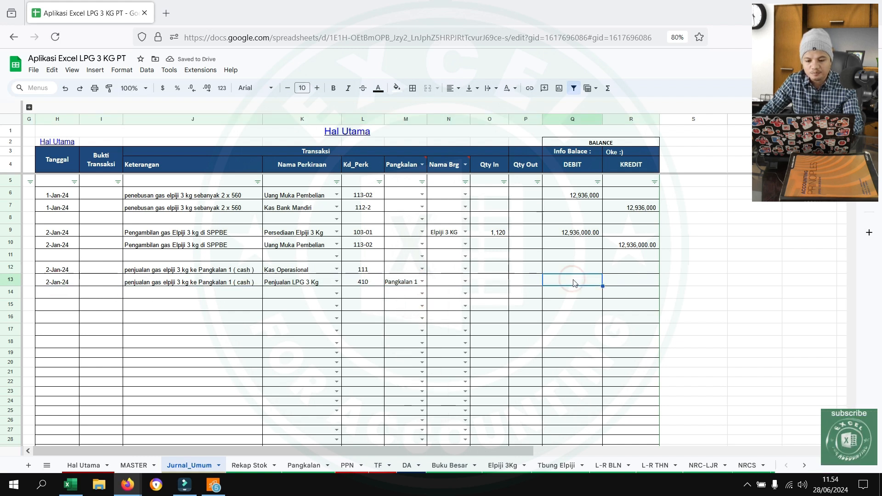
Step: Set Nama Brg to Elpiji 3 KG and Qty Out to 300 for the sales entry in row 13
key(Left)
key(Left)
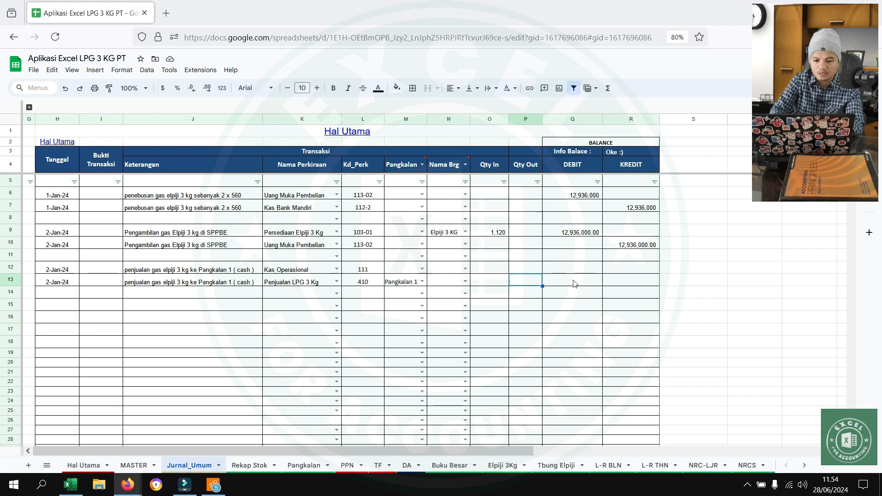
key(Left)
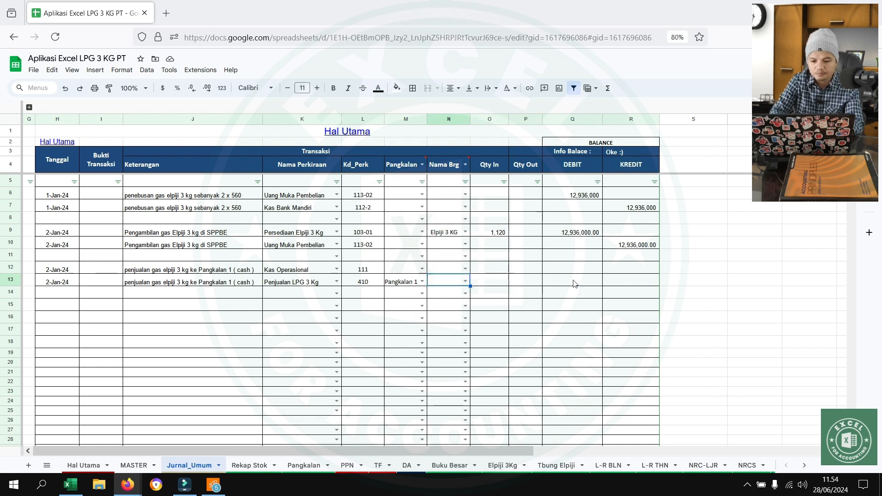
click(465, 282)
click(450, 293)
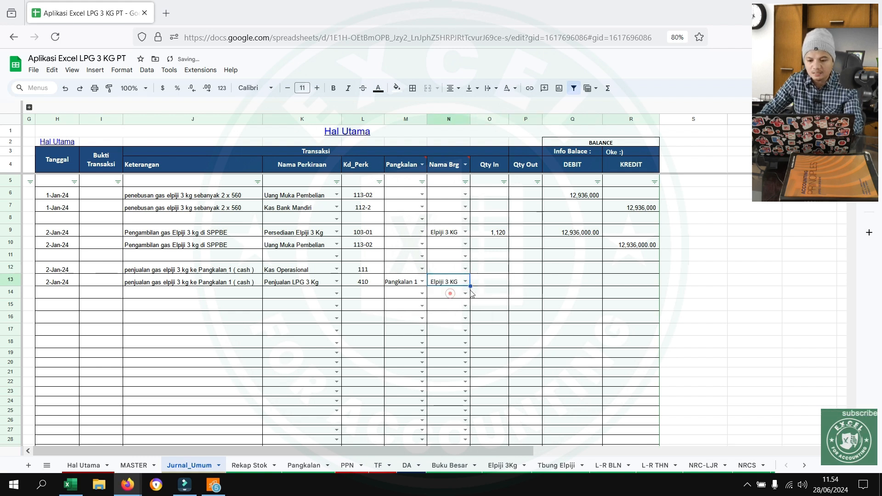
click(525, 285)
text(300)
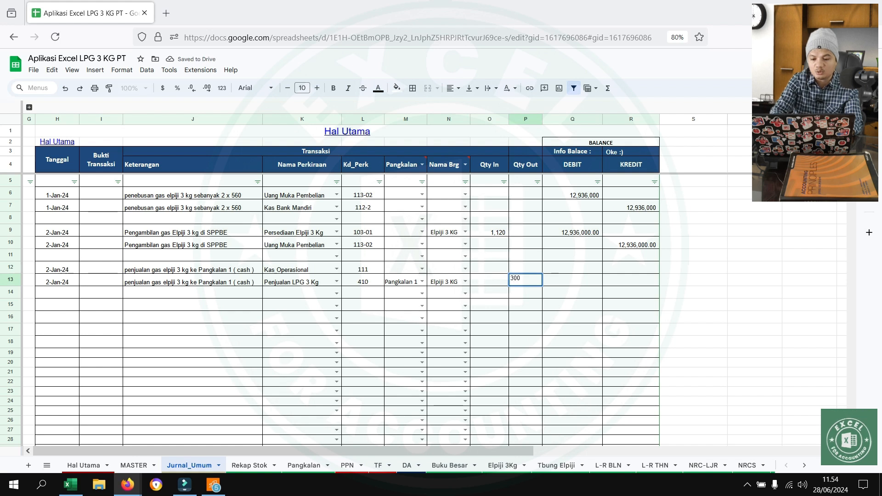
key(Return)
Step: Enter the formula =P13*15500 in the DEBIT cell of row 12
click(582, 270)
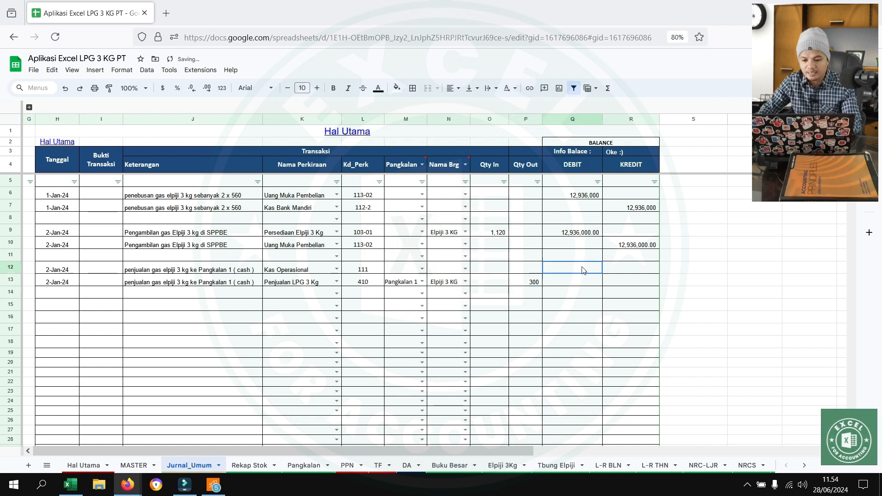
text(=)
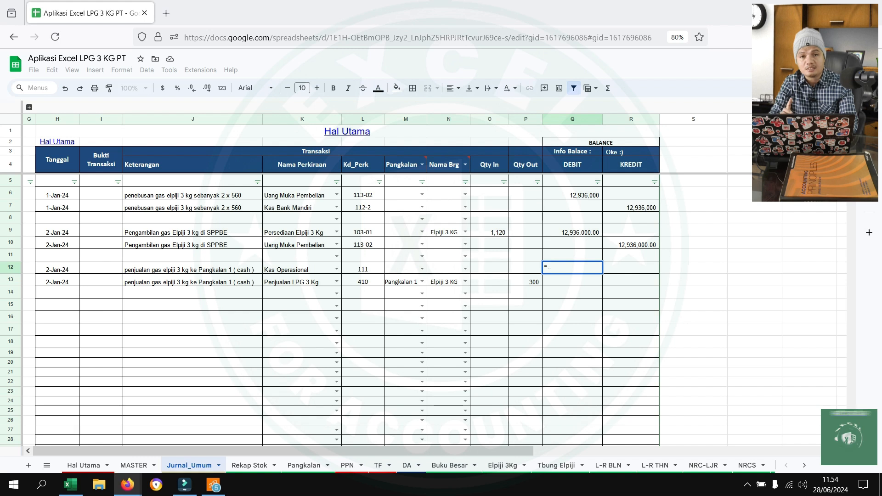
key(Left)
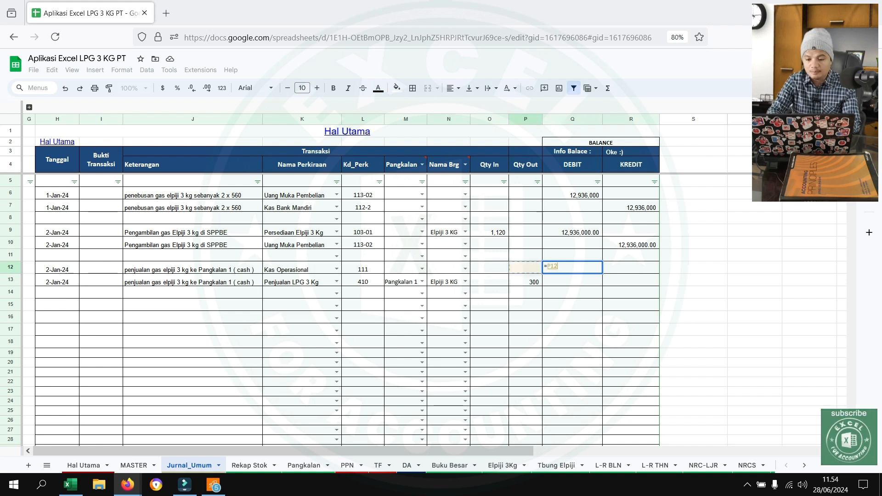
key(Down)
text(*)
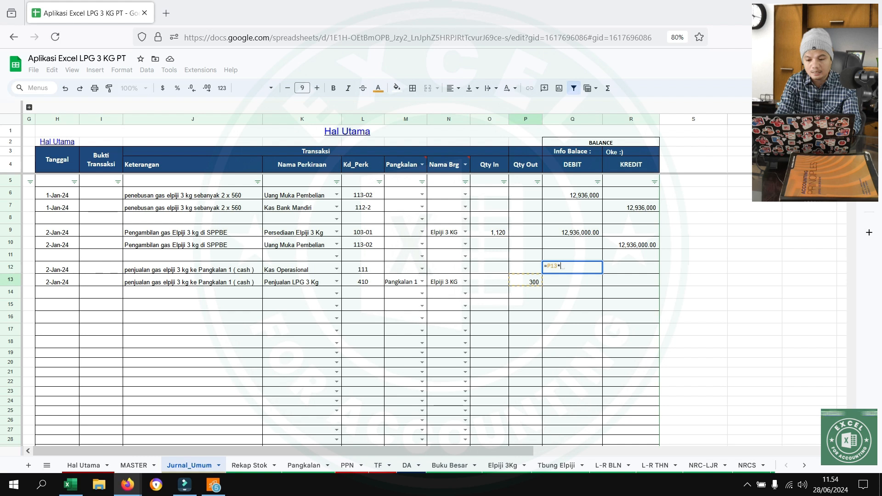
text(12750)
key(Return)
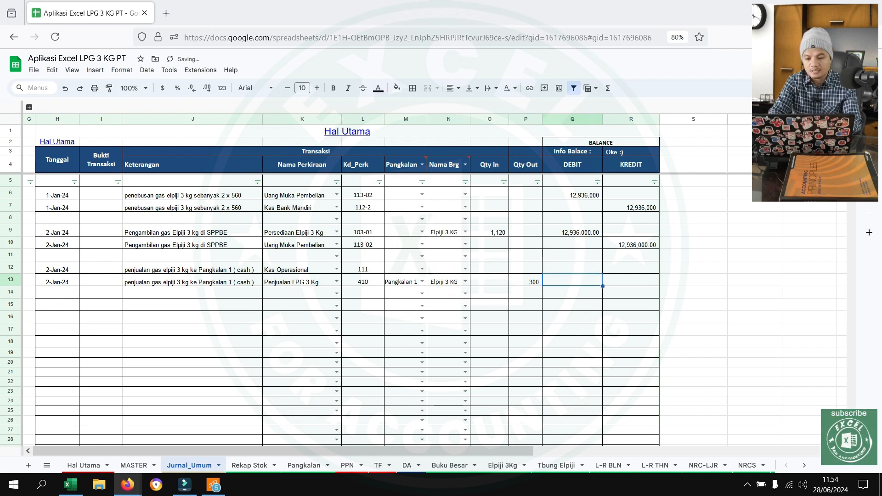
double_click(581, 271)
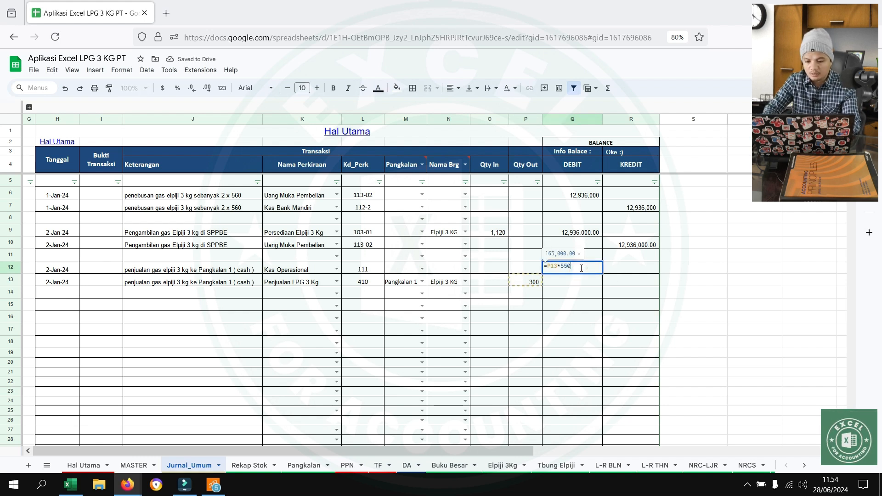
key(BackSpace)
key(BackSpace)
key(BackSpace)
text(15)
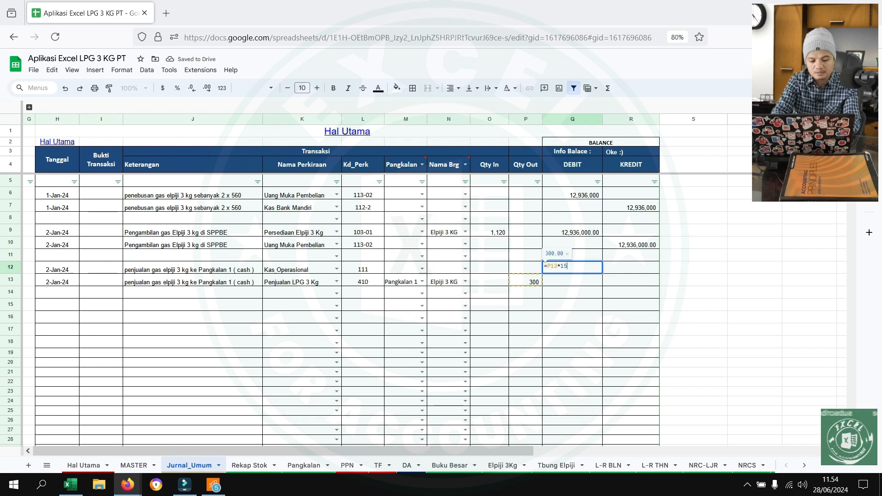
text(500)
key(Return)
Step: Make the KREDIT cell of row 13 reference the debit amount in row 12
key(Right)
text(=)
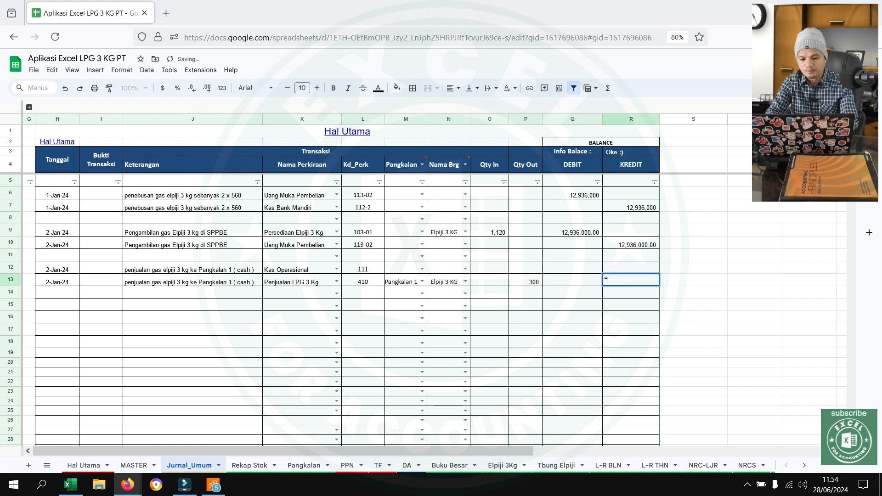
click(580, 272)
key(Return)
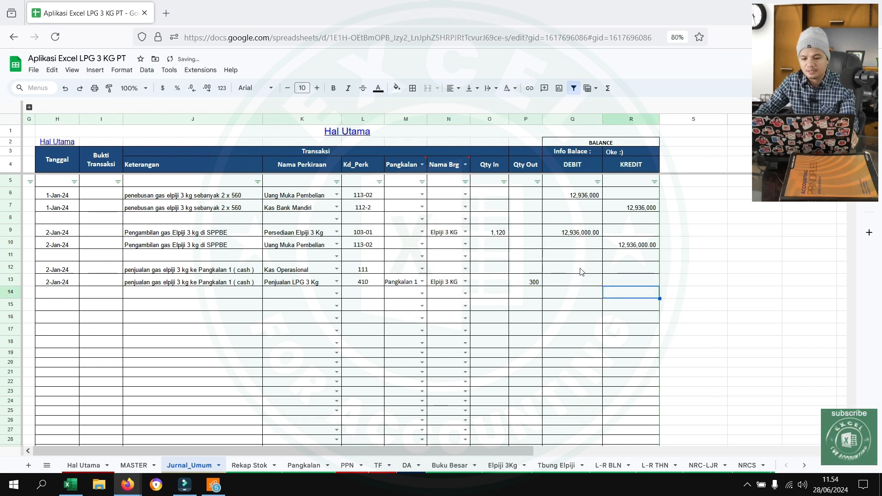
click(593, 317)
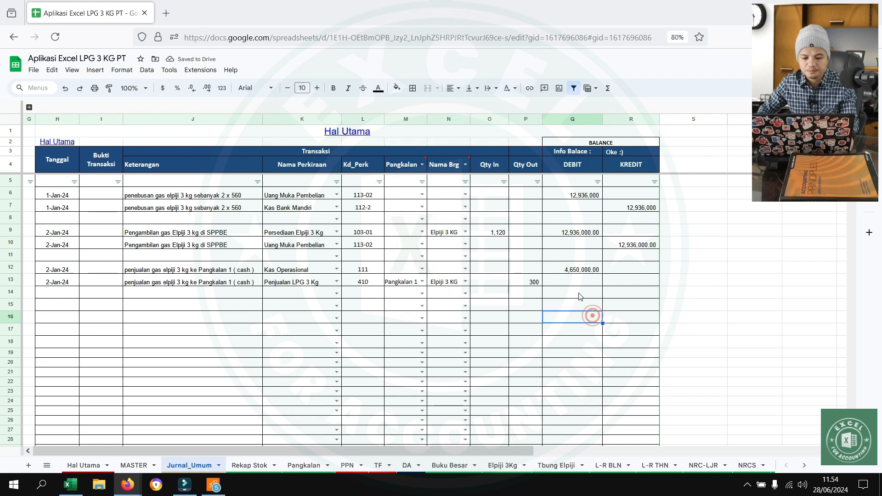
Step: Set the Pangkalan cell in the Kas Operasional row 12 to Pangkalan 1
click(616, 270)
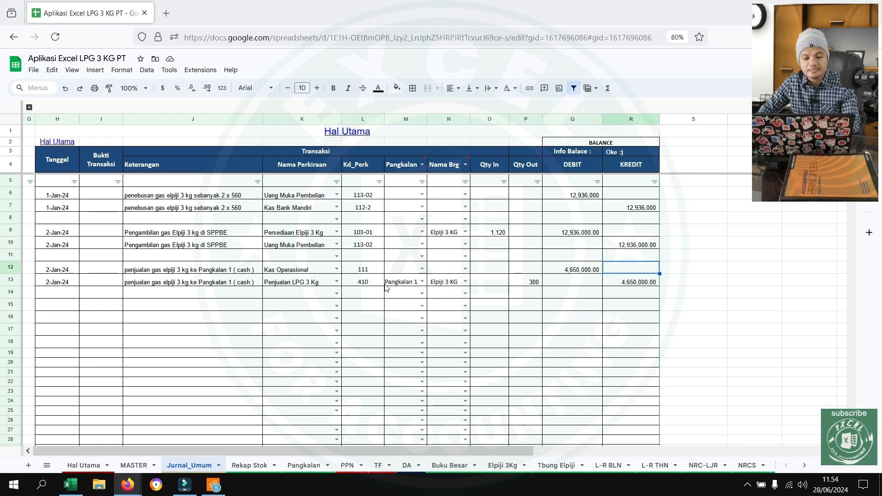
click(421, 268)
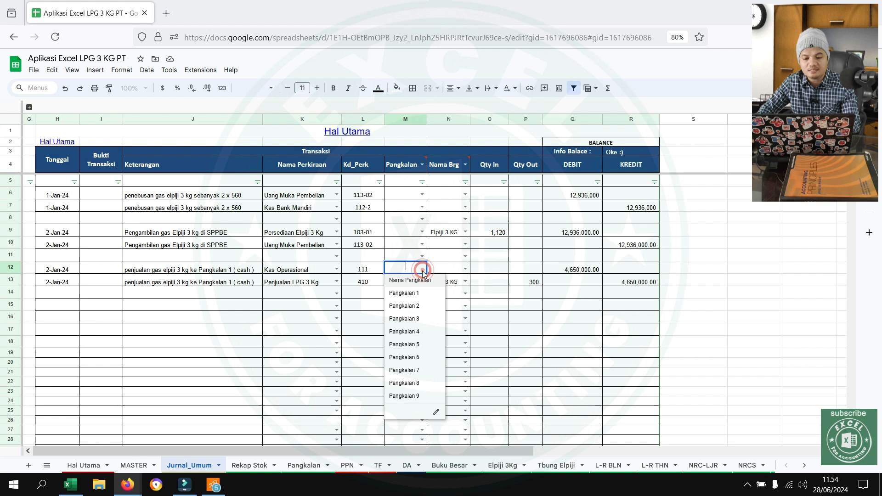
click(412, 295)
click(568, 315)
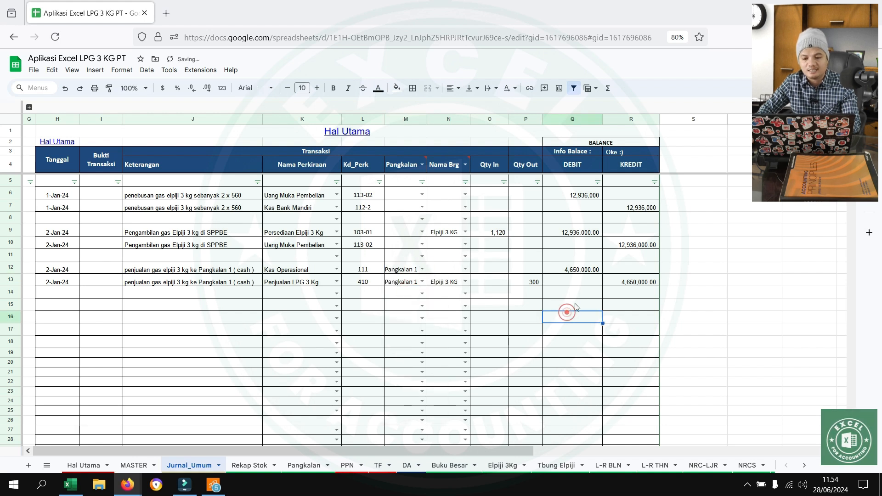
Step: Glance at the Rekap Stok sheet and check the sales and payment of Pangkalan 1 in the Pangkalan sheet
click(251, 465)
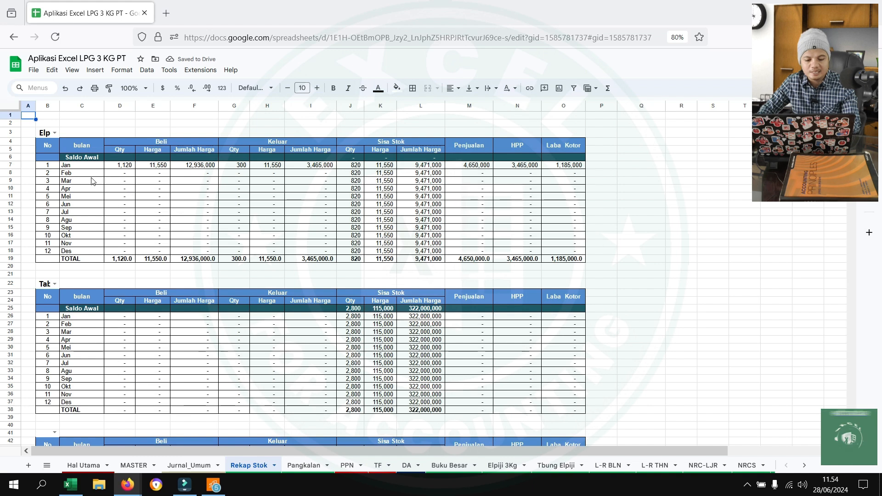
click(299, 465)
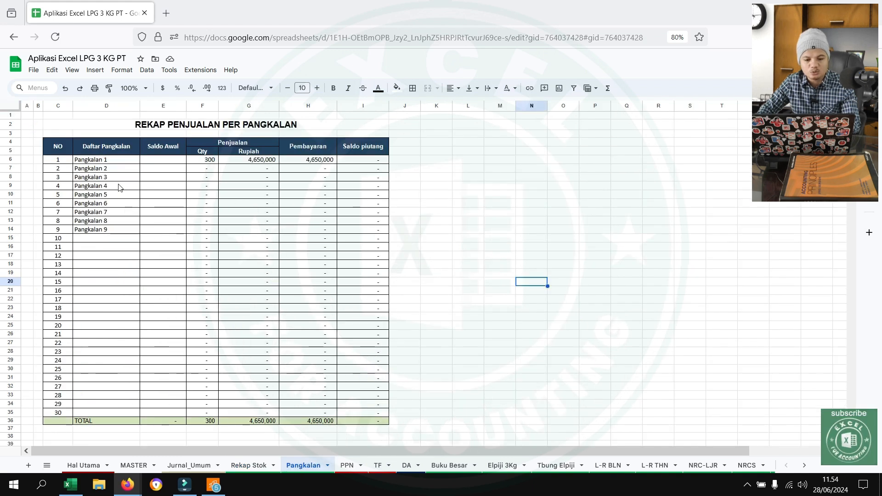
click(120, 160)
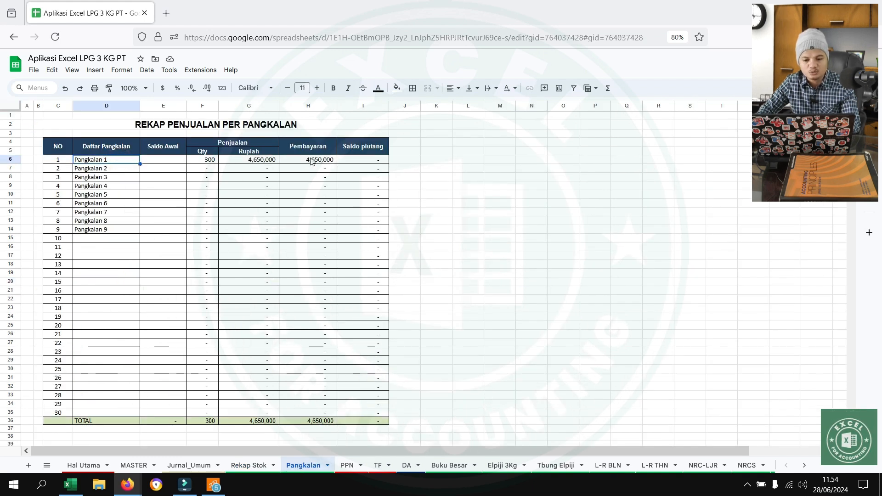
Step: Examine the January purchase quantity, outgoing quantity, Penjualan and HPP for Elpiji in the Rekap Stok sheet
click(264, 465)
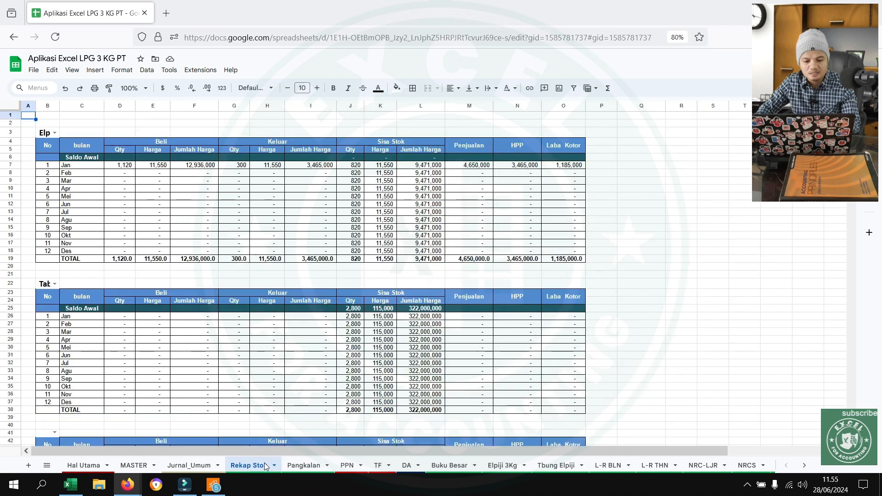
click(132, 166)
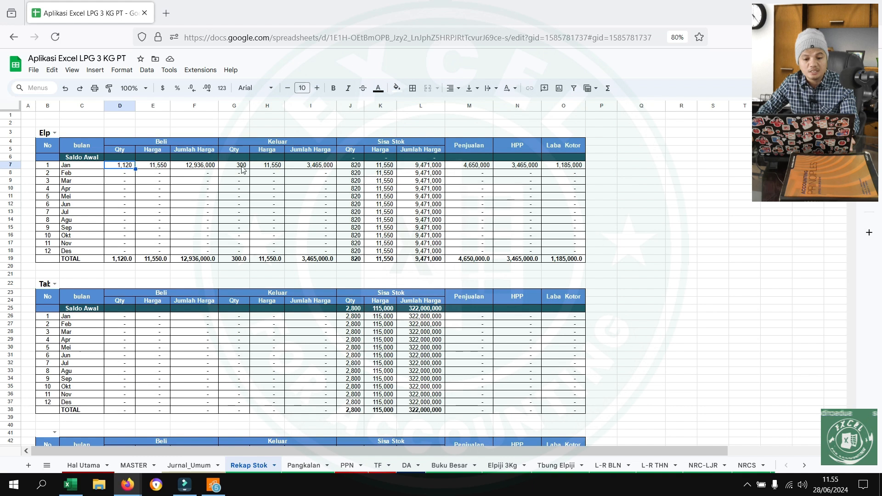
click(241, 168)
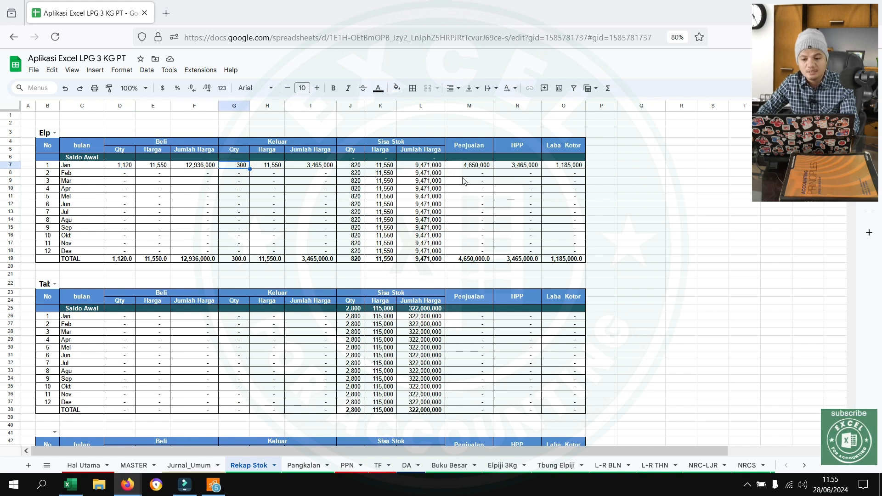
click(483, 169)
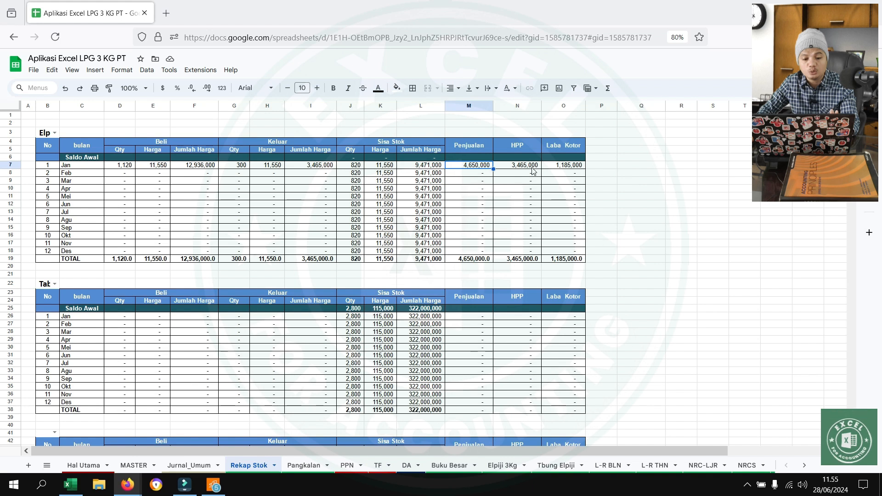
click(532, 168)
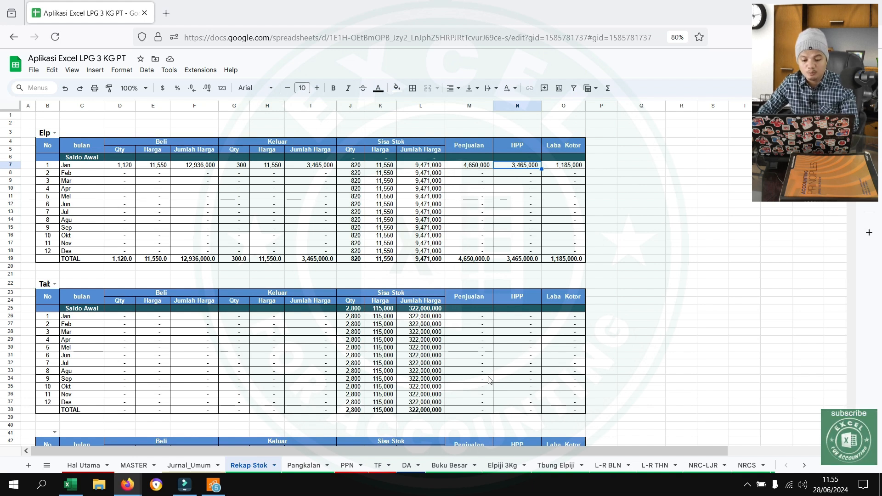
Step: View the monthly profit and loss report in L-R BLN, switching its month to February and back to January
click(607, 465)
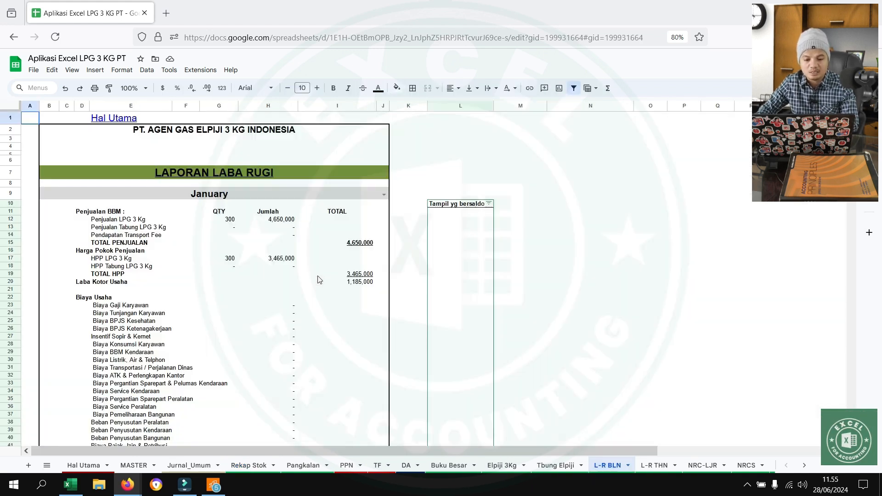
click(380, 196)
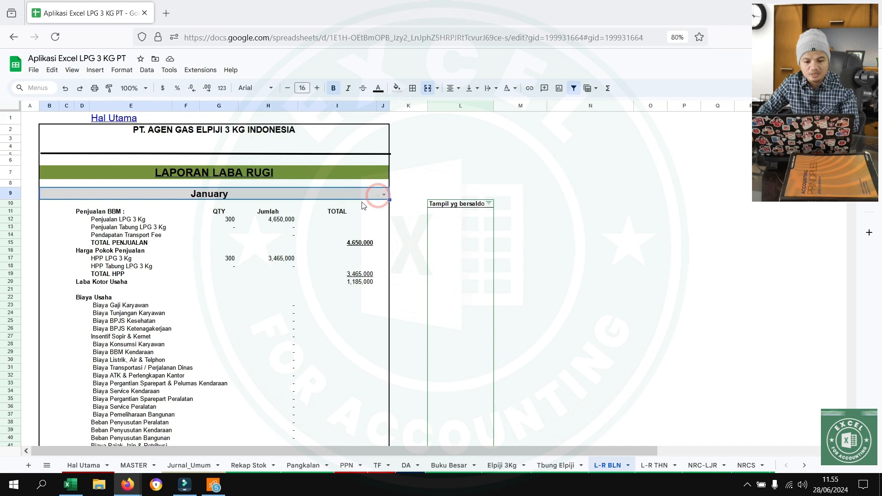
click(384, 194)
click(69, 219)
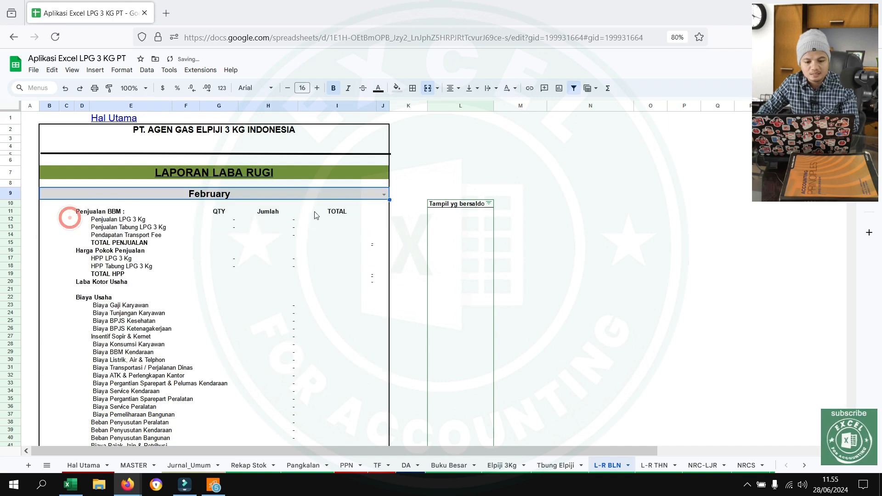
click(385, 196)
click(64, 206)
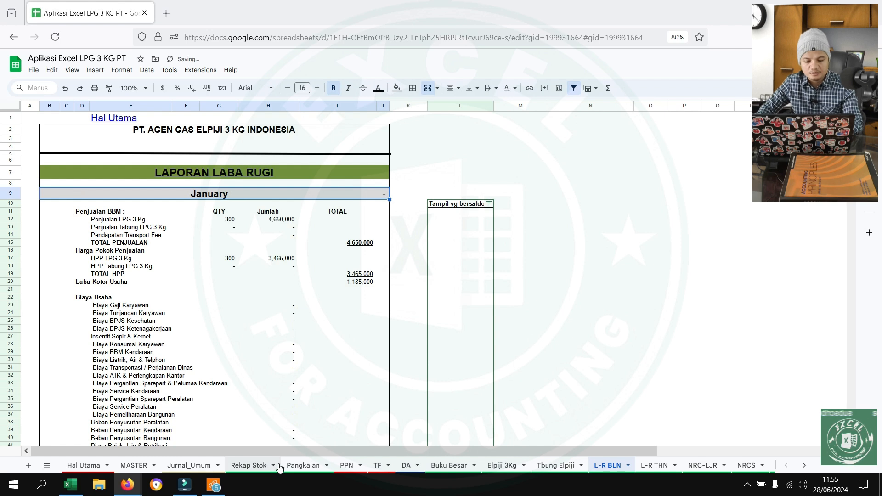
Step: Look at the Pangkalan sales recap again and return to the Jurnal_Umum sheet
click(303, 466)
click(199, 466)
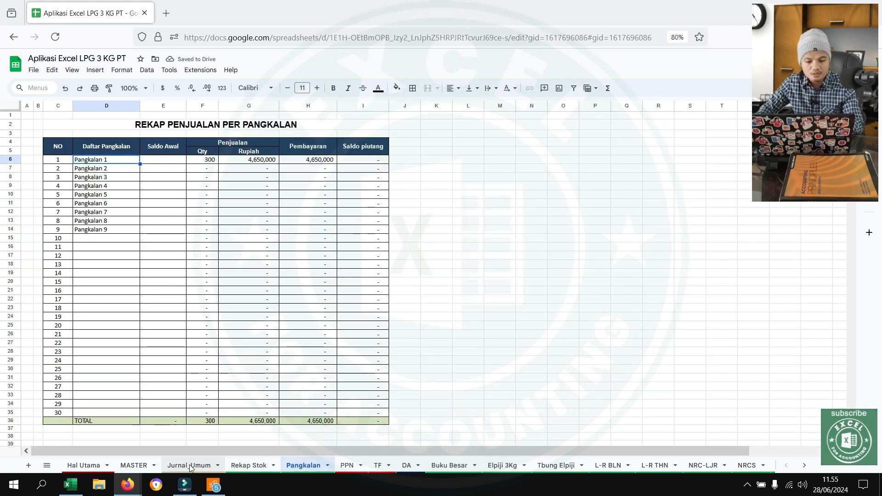
Step: Copy the date and Keterangan of the Pangkalan 1 cash sale entries into rows 15 and 16
drag(54, 272, 195, 282)
key(ctrl+c)
click(54, 305)
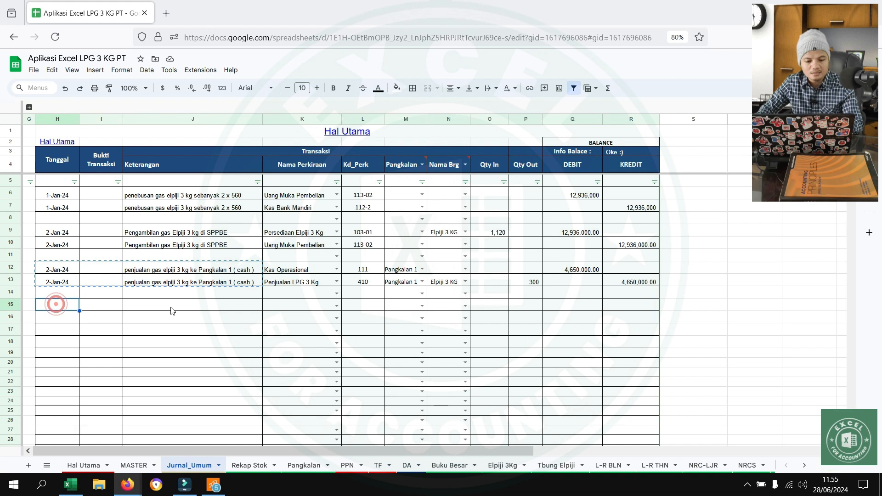
key(ctrl+v)
Step: Change the Keterangan in both rows 15 and 16 to "penjualan gas elpiji 3 kg ke Pangkalan 2 ( kredit )"
double_click(245, 306)
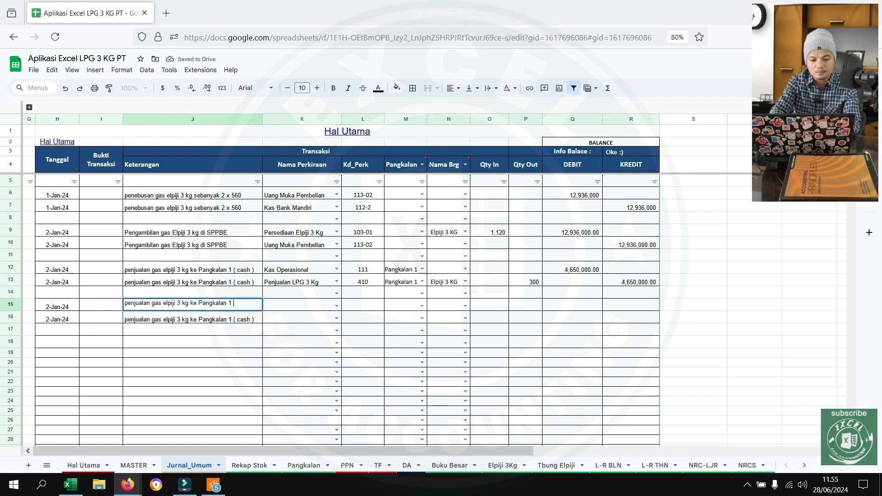
text(2 )
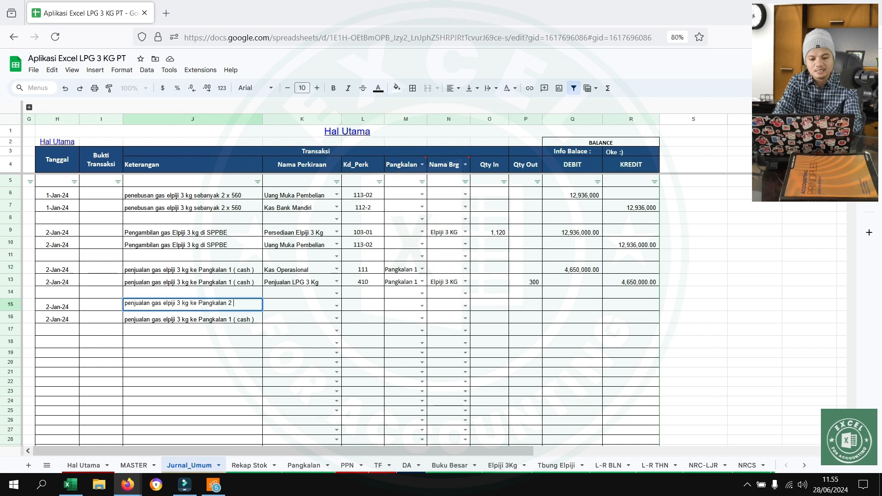
text(( kredit ))
key(Return)
click(216, 307)
key(ctrl+c)
click(209, 318)
key(ctrl+v)
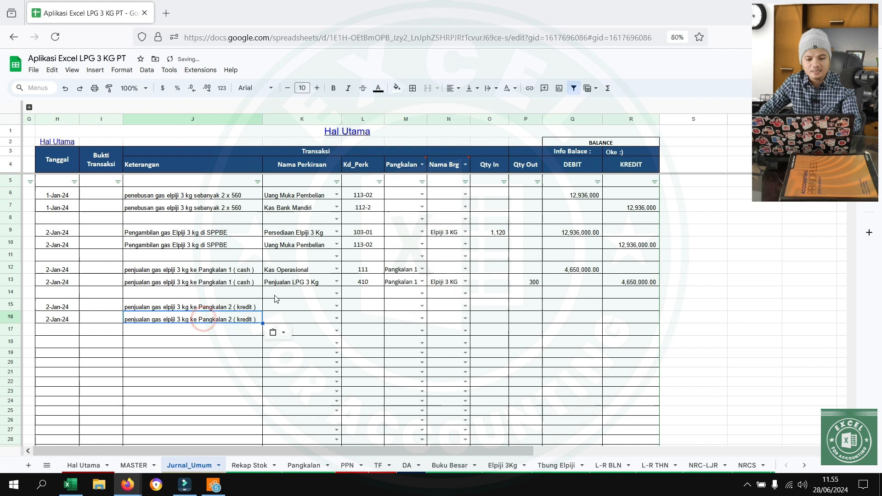
Step: Copy the cash sale's two account names into rows 15 and 16, then replace Kas Operasional in row 15 with Piutang Usaha
click(290, 269)
key(shift+Down)
key(ctrl+c)
key(Down)
key(Down)
key(Down)
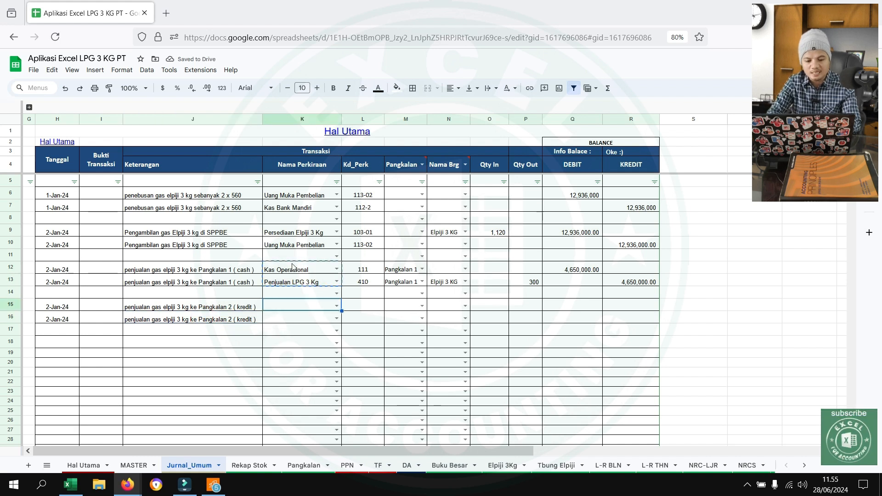
key(ctrl+v)
key(Delete)
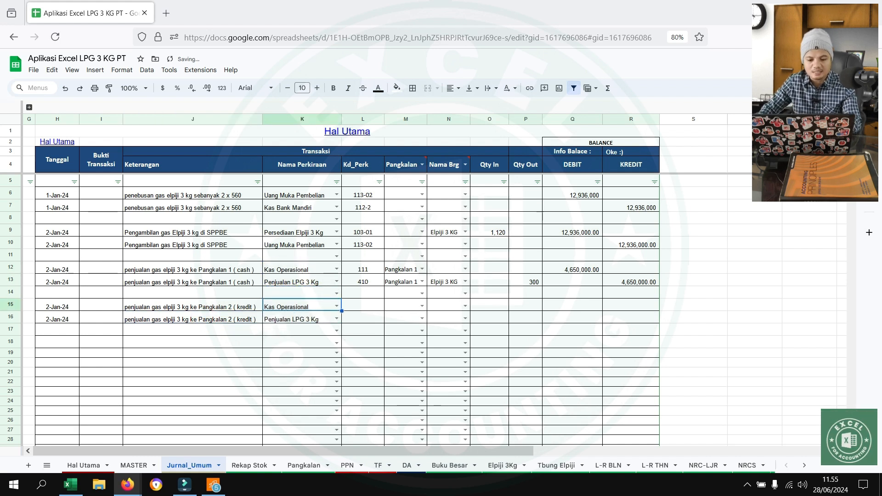
text(piu)
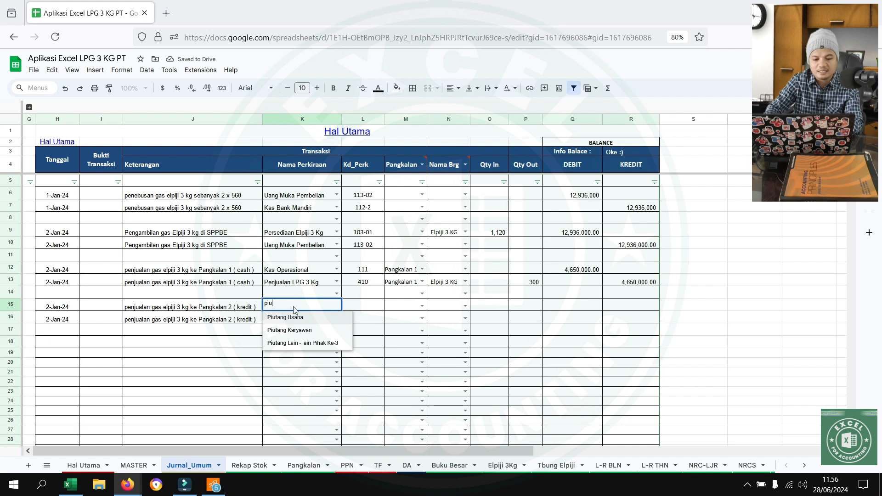
click(295, 318)
key(Right)
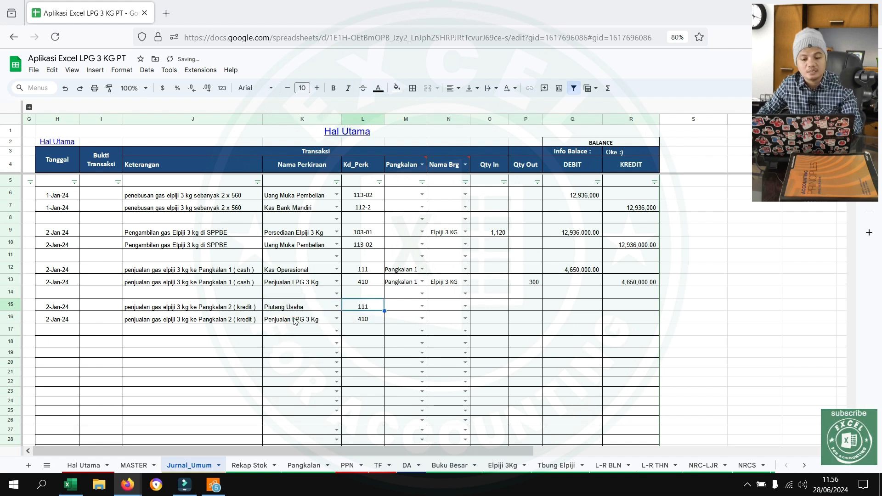
Step: Copy the Pangkalan 1 entry from row 13 into the Pangkalan column of row 16
key(Right)
key(Up)
key(Up)
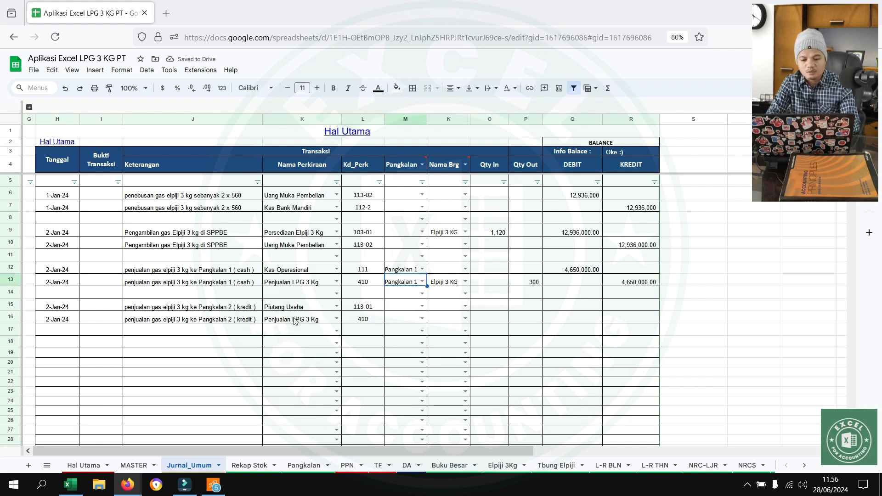
key(ctrl+c)
key(Down)
key(Down)
key(Down)
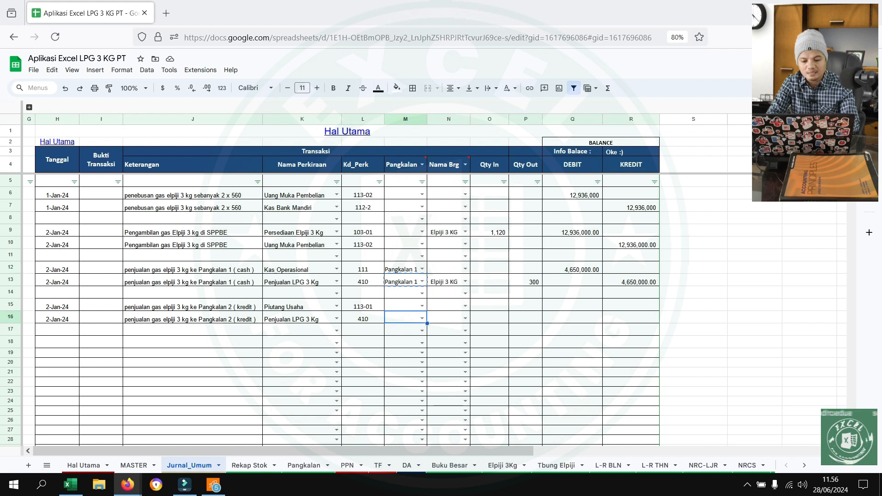
key(ctrl+v)
Step: Set Nama Brg to Elpiji 3 KG in row 16
key(Right)
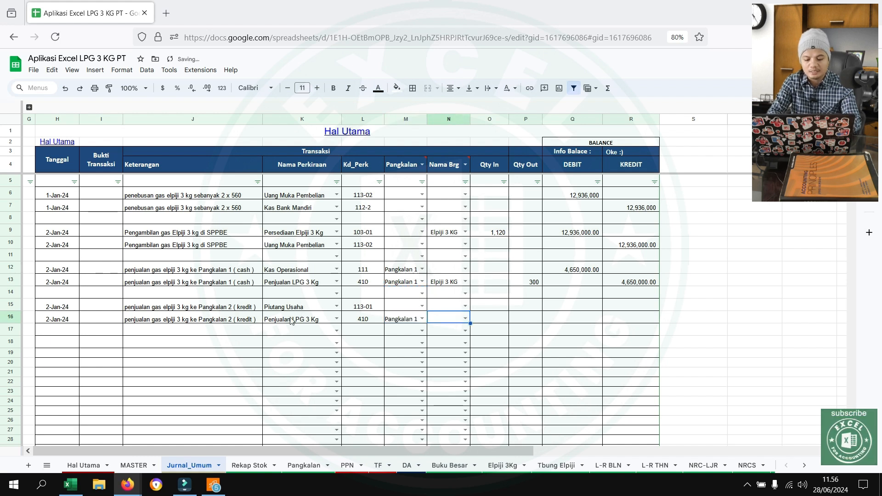
text(el)
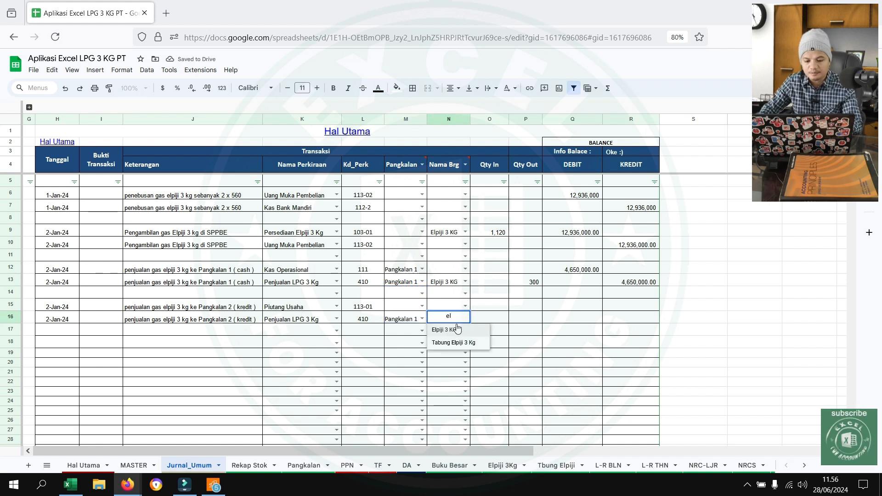
click(457, 329)
Step: Append "200 tbg" to the Pangkalan 2 credit sale description in row 16 and copy it to row 15
double_click(259, 318)
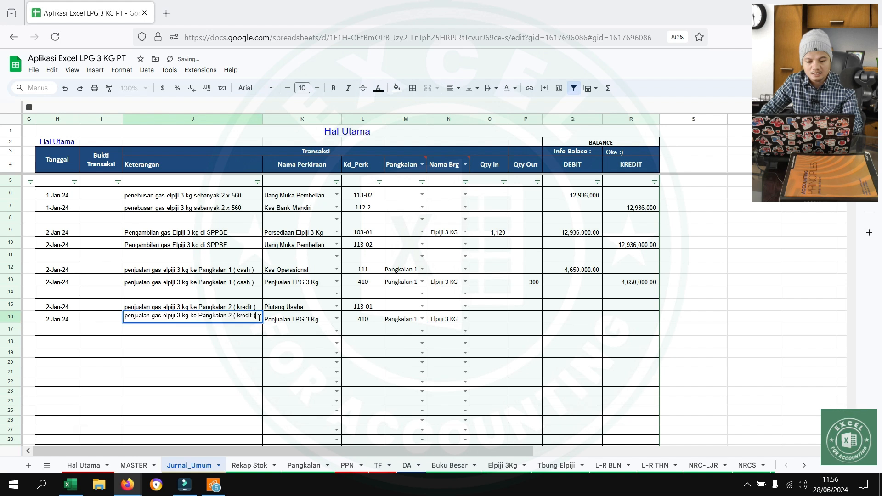
text(200 tbg)
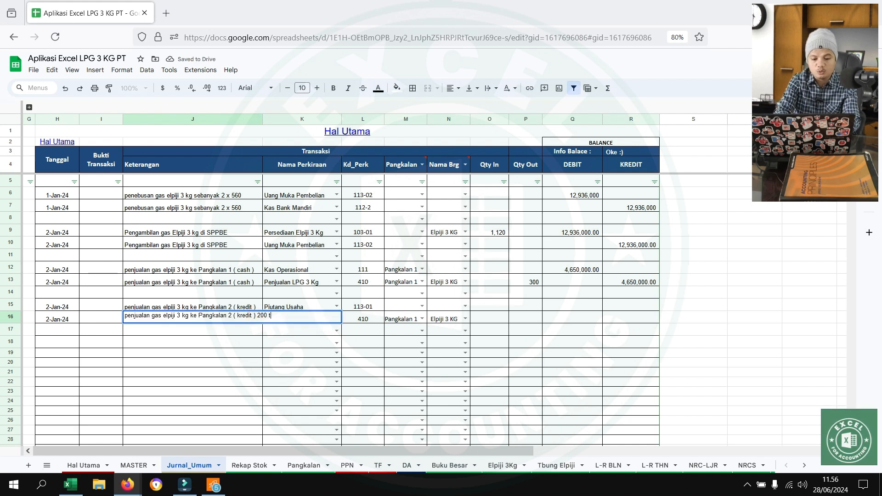
click(207, 345)
click(214, 318)
key(ctrl+c)
click(220, 307)
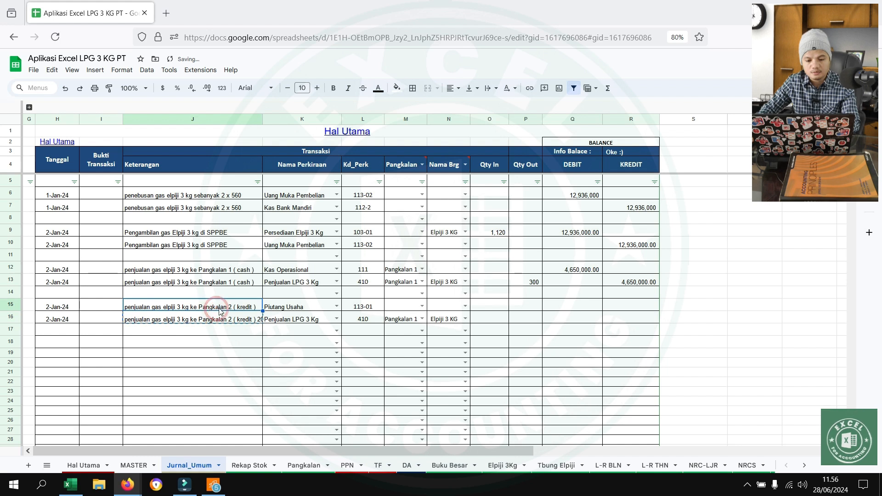
key(ctrl+v)
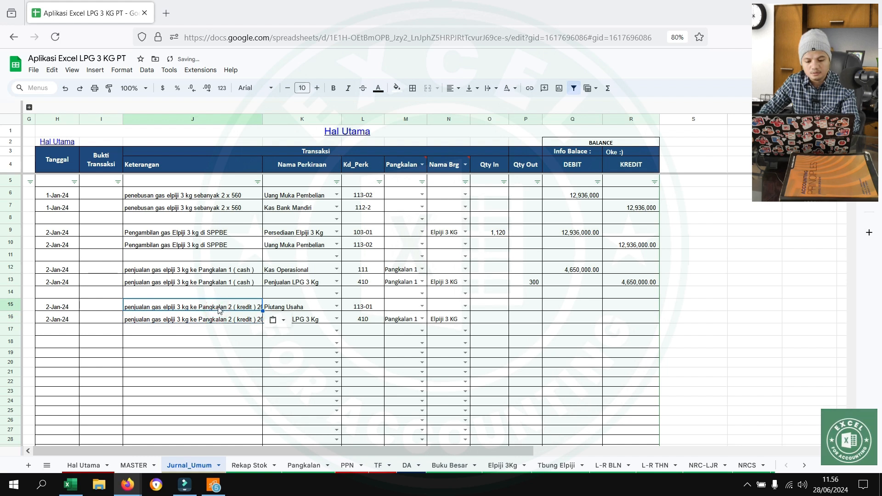
Step: Enter a Qty Out of 200 for the Penjualan LPG 3 Kg entry in row 16
click(747, 484)
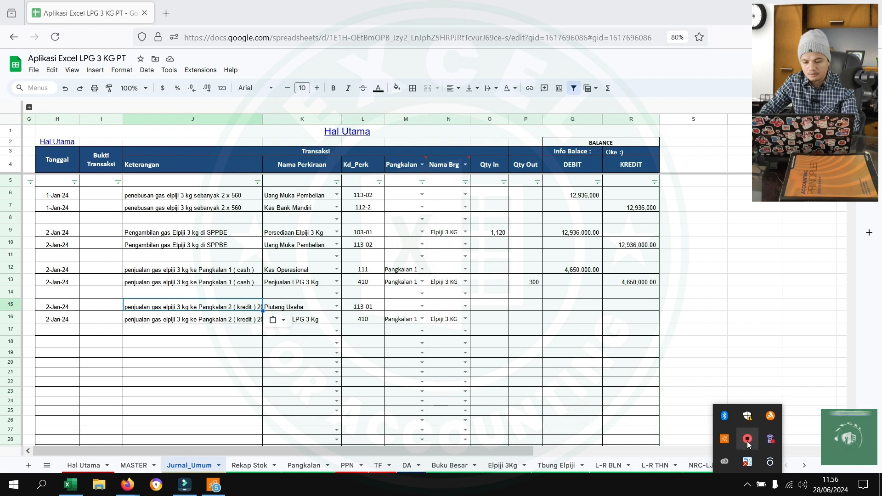
click(529, 321)
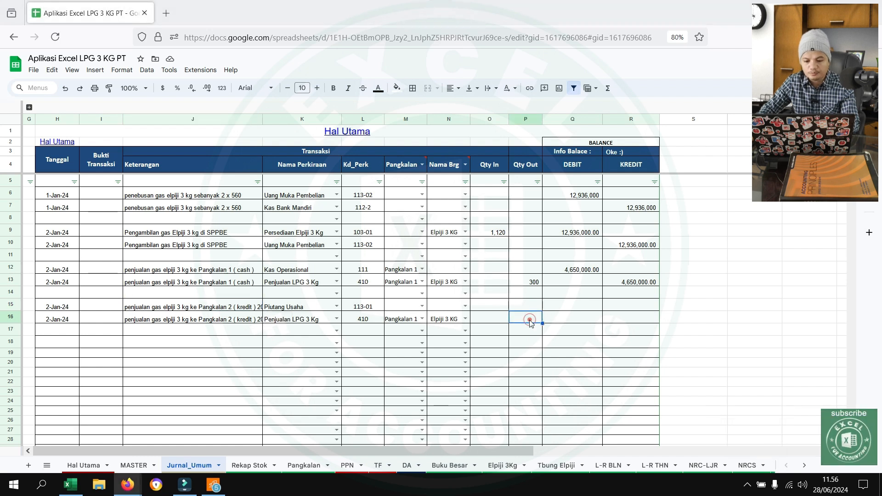
text(200)
key(Return)
Step: Calculate the Piutang Usaha debit in row 15 as =15500*P16 and enter the matching credit of 3,100,000 in row 16
key(Up)
key(Up)
key(Right)
text(=)
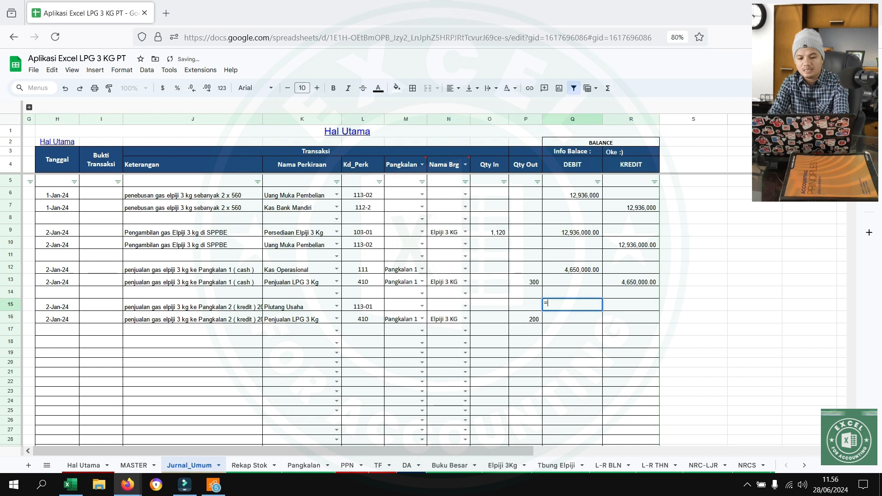
text(15500)
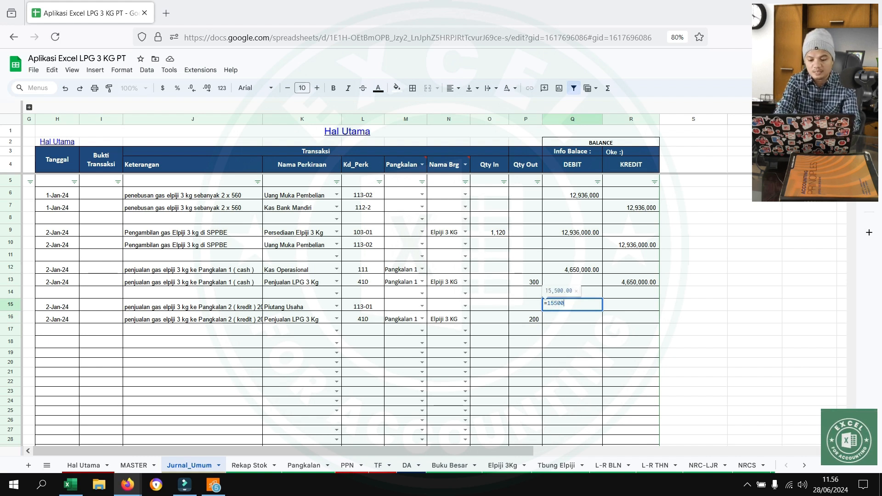
text(*)
click(529, 319)
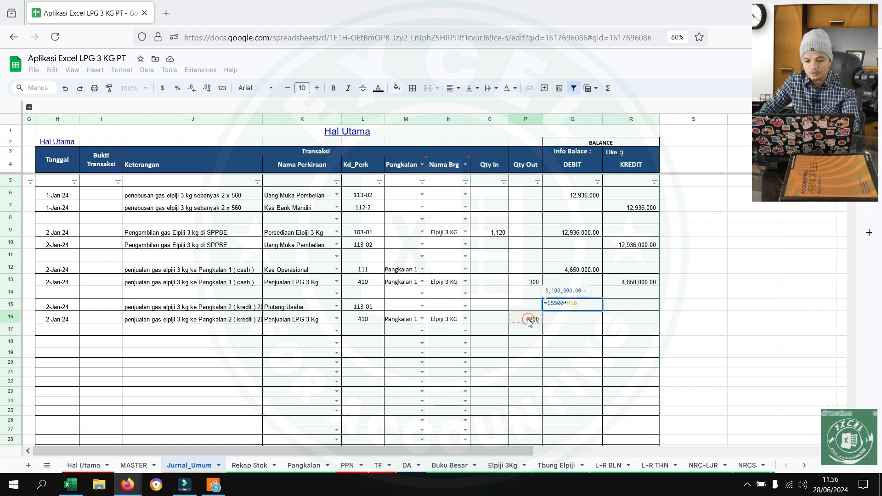
key(Return)
key(Right)
key(Down)
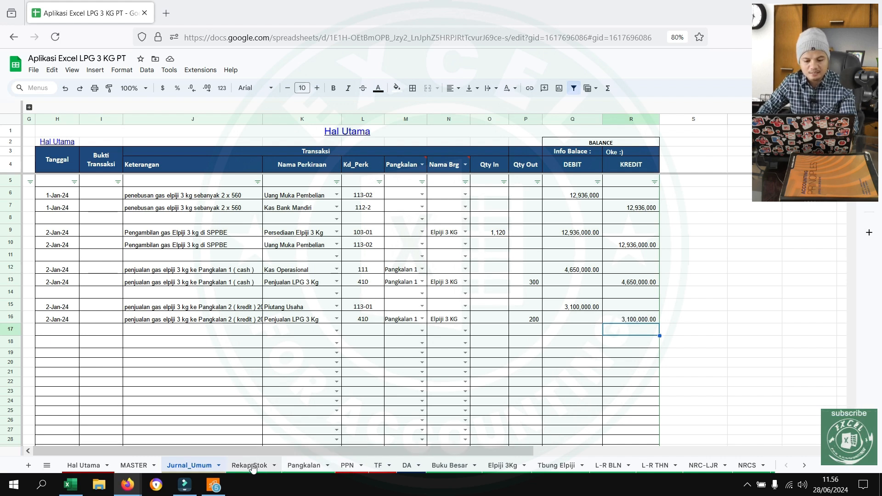
Step: Check the sale in the Pangkalan sheet, then change the Pangkalan in Jurnal_Umum row 16 to Pangkalan 2
click(303, 466)
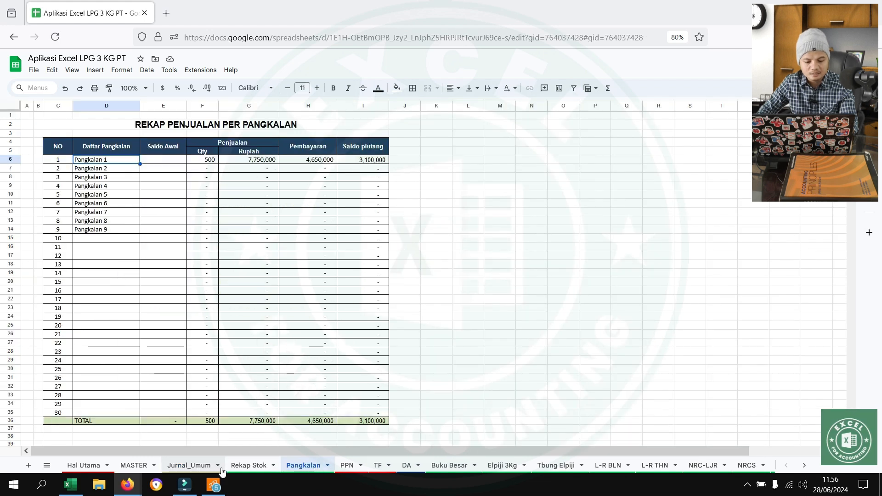
click(192, 466)
click(422, 319)
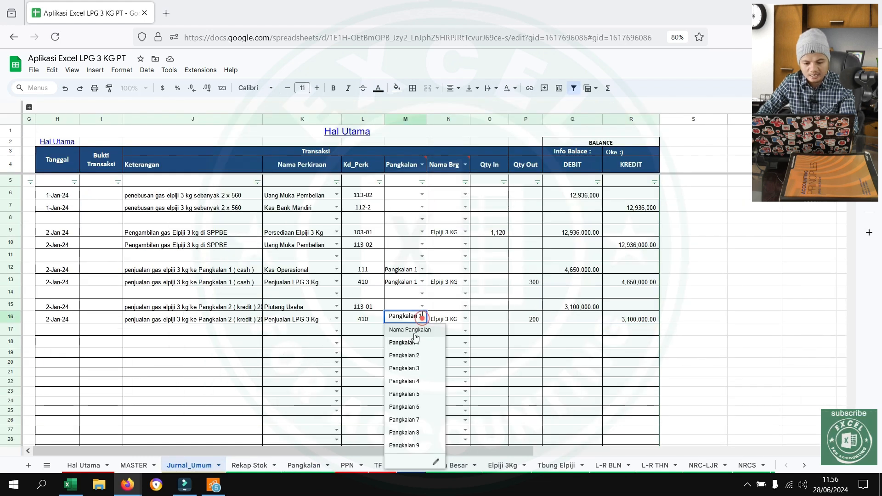
click(405, 355)
click(516, 358)
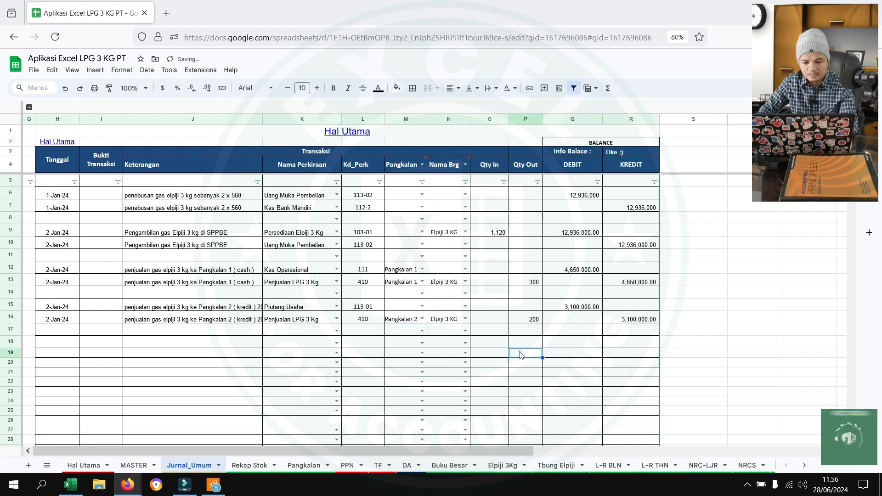
Step: Check Pangkalan 2's receivable in the Pangkalan sheet and show the Piutang Usaha account in Buku Besar
click(303, 466)
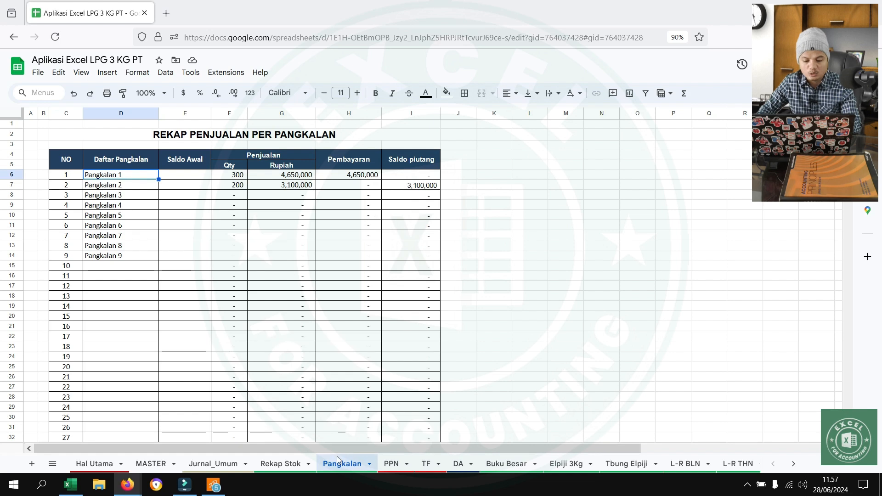
click(506, 464)
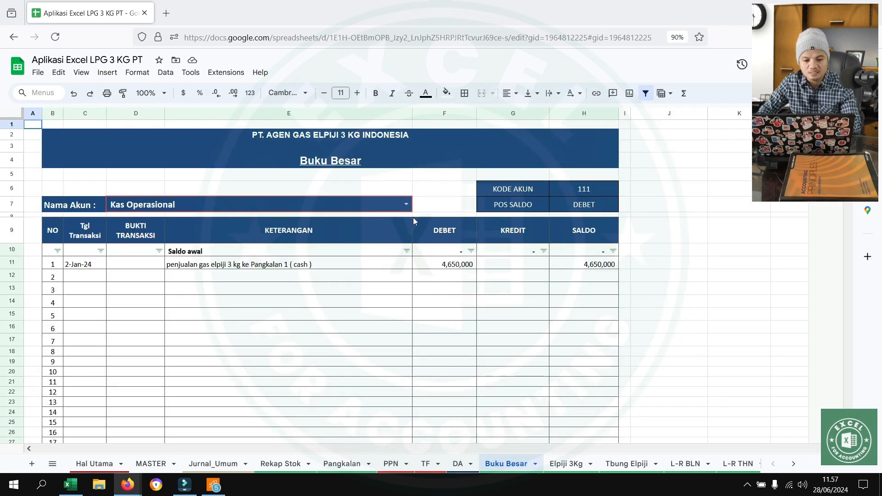
click(410, 211)
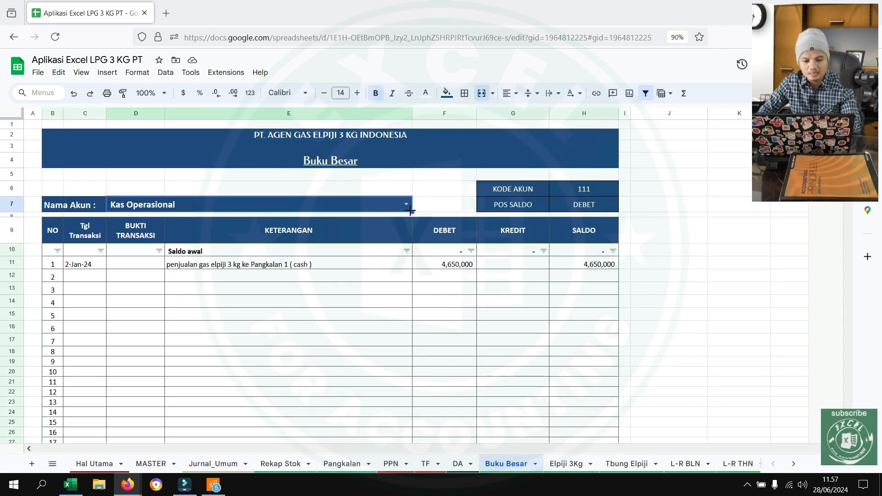
click(406, 205)
click(163, 277)
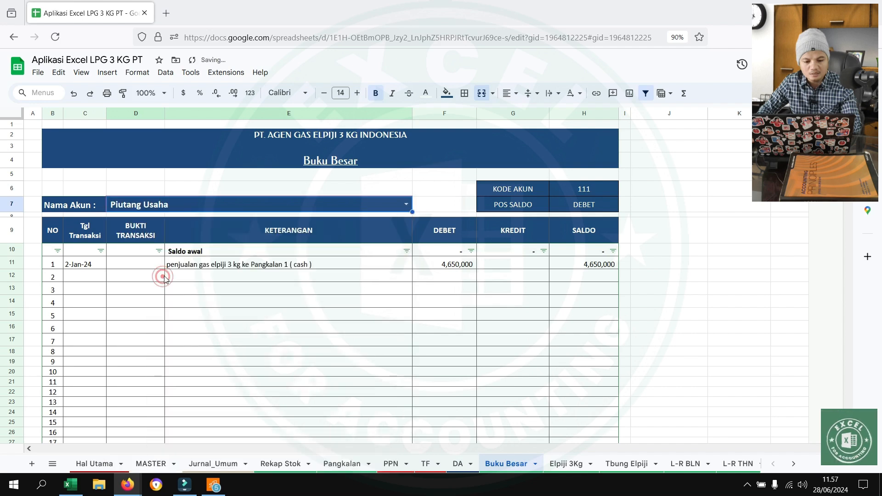
click(373, 302)
Step: Examine the January HPP LPG 3 Kg quantity and Laba Kotor Usaha in the L-R BLN report
click(566, 464)
click(685, 463)
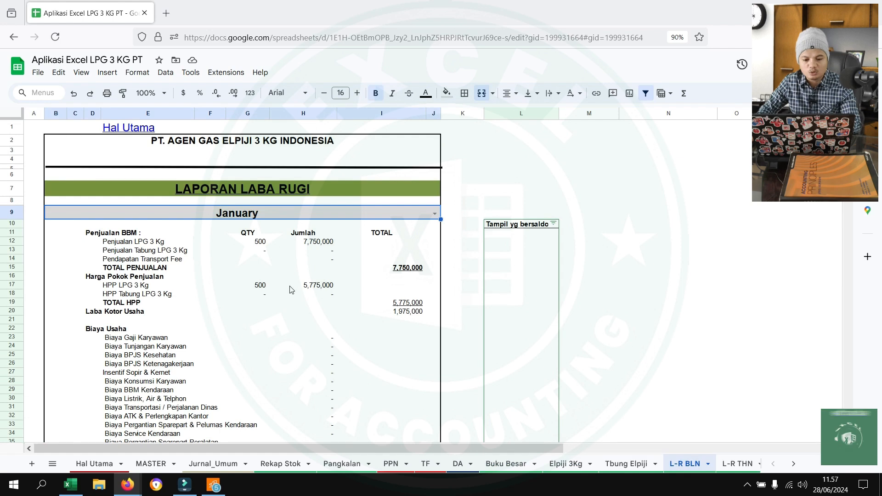
click(242, 285)
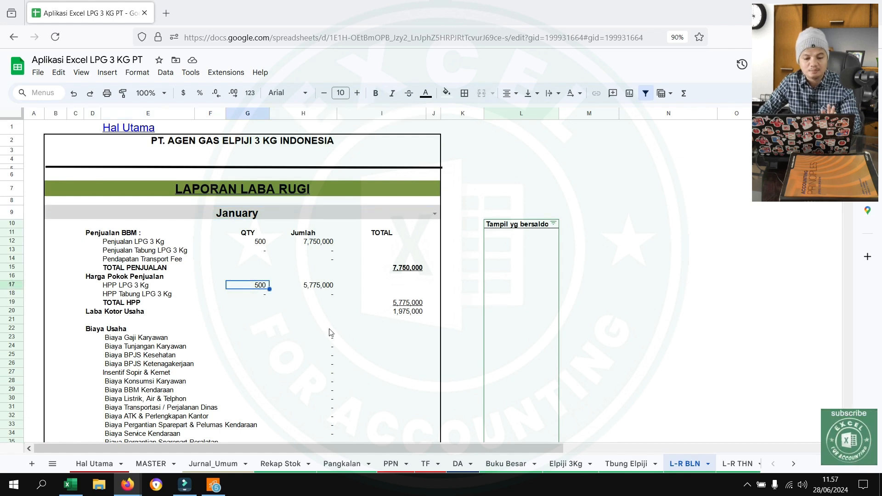
click(413, 309)
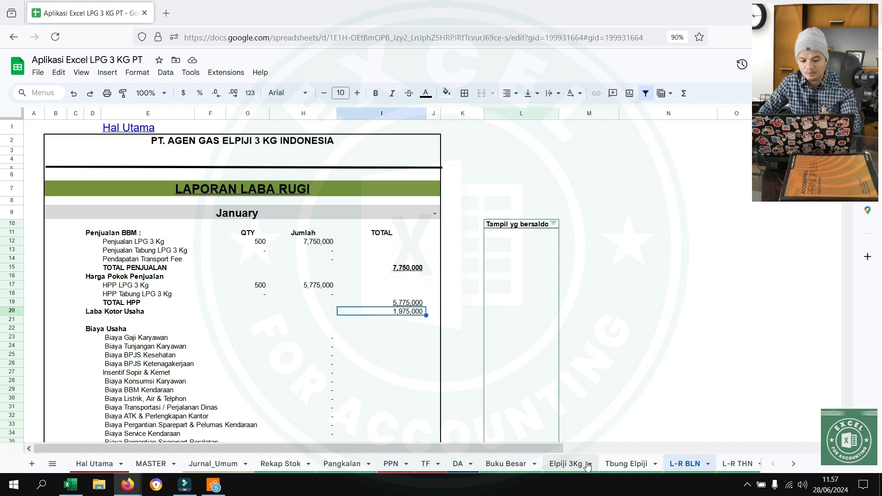
Step: Check the incoming quantity and the two outgoing sale quantities on the Elpiji 3Kg stock card
click(568, 464)
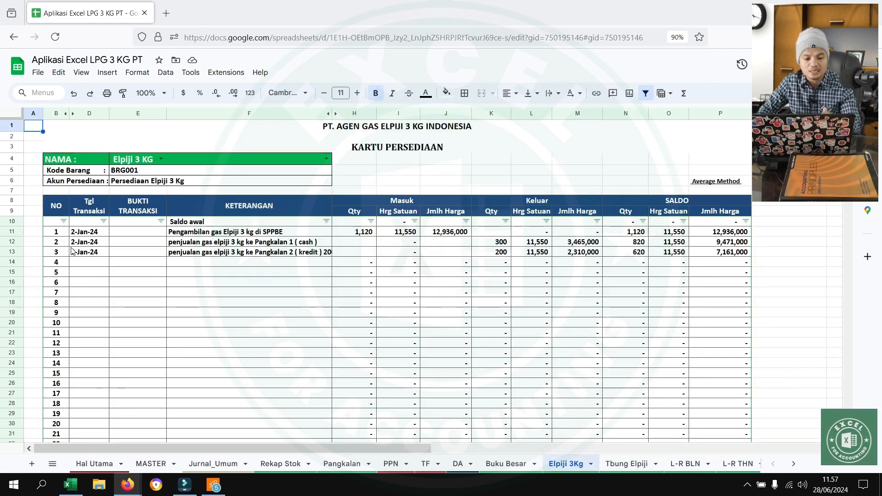
click(359, 232)
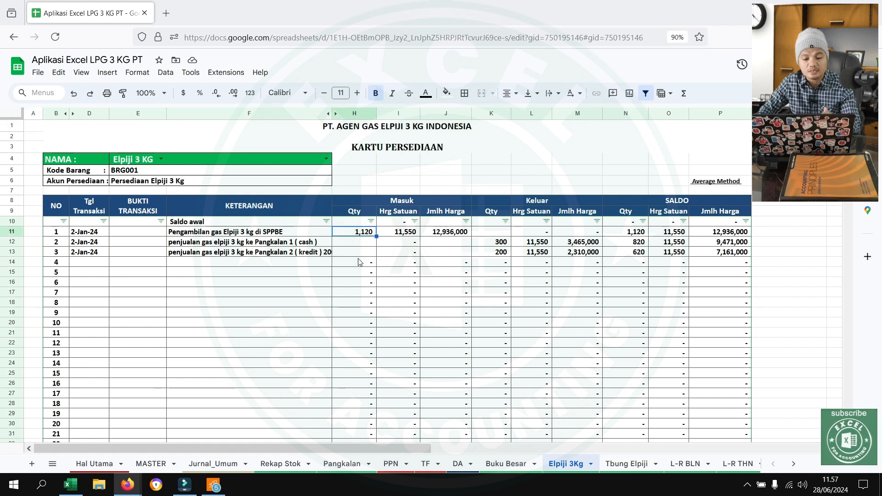
drag(499, 243, 501, 253)
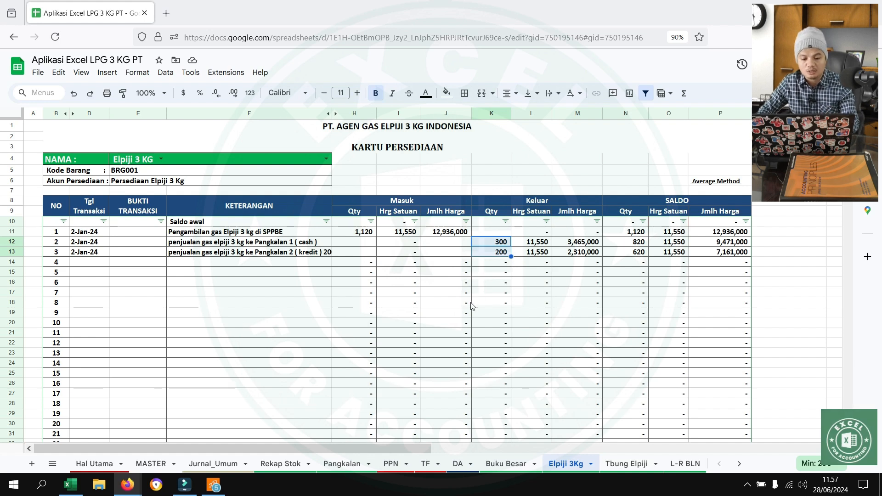
Step: Copy the two dates of the Pangkalan 2 credit sale in Jurnal_Umum into rows 18 and 19
click(364, 464)
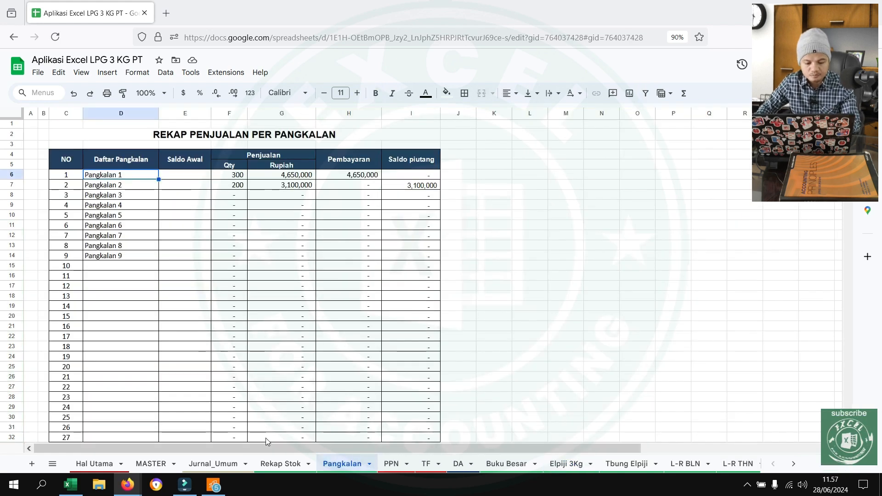
click(221, 465)
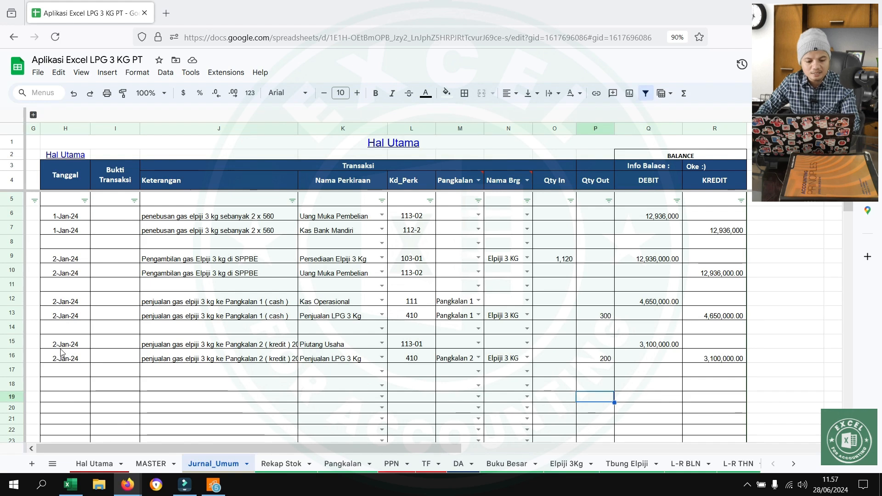
drag(60, 346, 63, 362)
key(ctrl+c)
scroll(107, 366, down, 3)
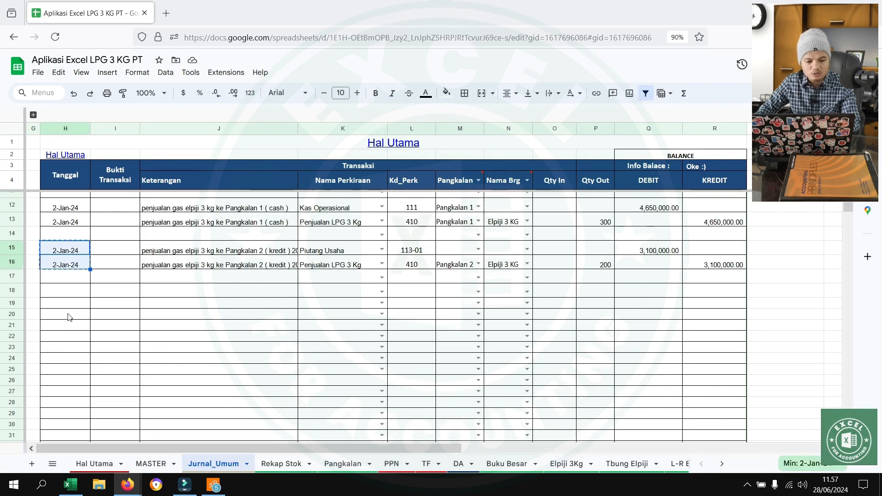
click(67, 293)
key(ctrl+v)
click(68, 296)
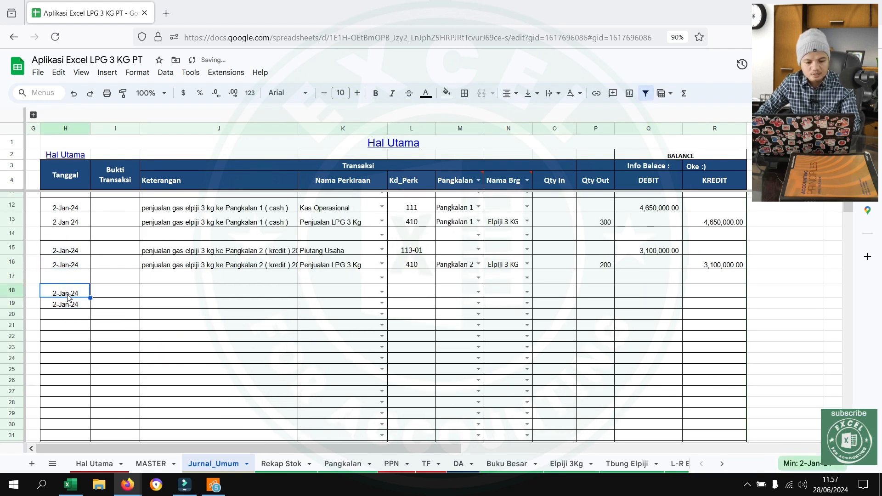
Step: Change the dates in Jurnal_Umum rows 18 and 19 to 3-Jan-24
double_click(68, 296)
click(66, 347)
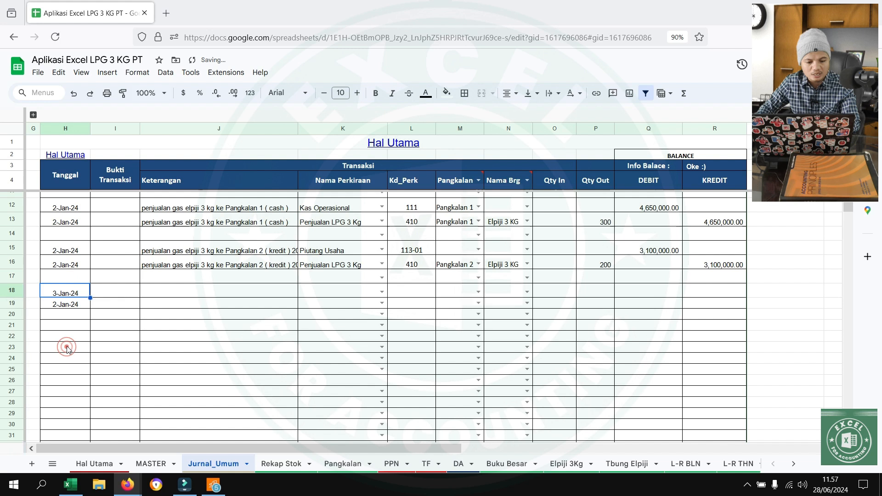
key(ctrl+c)
click(64, 304)
key(ctrl+v)
Step: Copy both Keterangan texts of the Pangkalan 1 cash sale into rows 18 and 19
drag(208, 210, 212, 223)
key(ctrl+c)
click(190, 292)
key(ctrl+v)
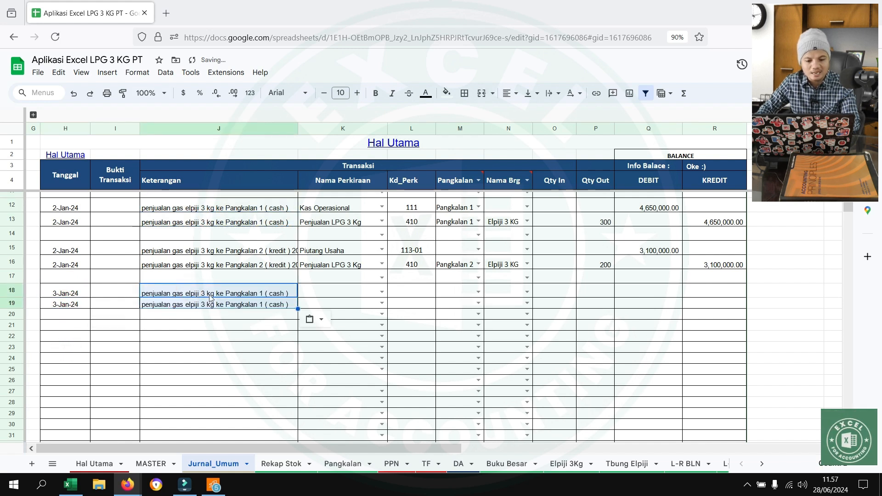
Step: Change the Keterangan in rows 18 and 19 to "penjualan gas elpiji 3 kg ke Pangkalan 3 ( cash )"
double_click(205, 293)
click(260, 285)
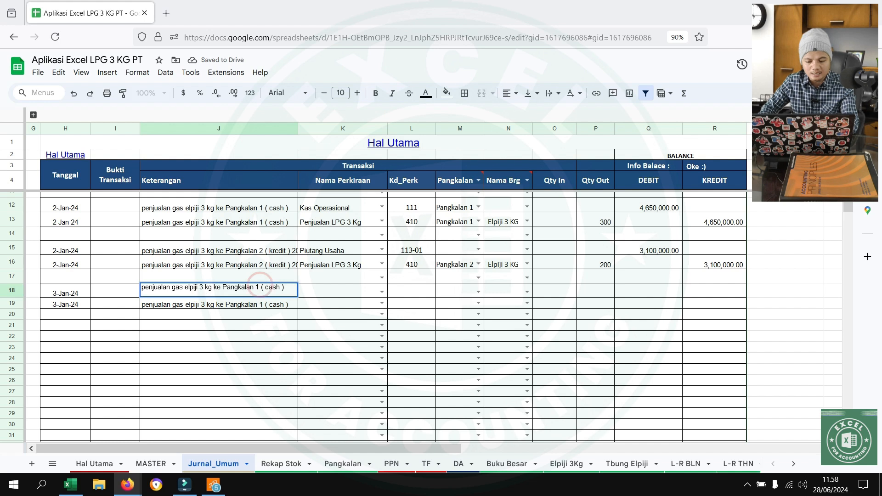
key(BackSpace)
text(3)
key(Return)
click(261, 290)
key(ctrl+c)
click(244, 307)
key(ctrl+v)
Step: Append "250 tbng" to the Pangkalan 3 sale description in rows 18 and 19
click(293, 295)
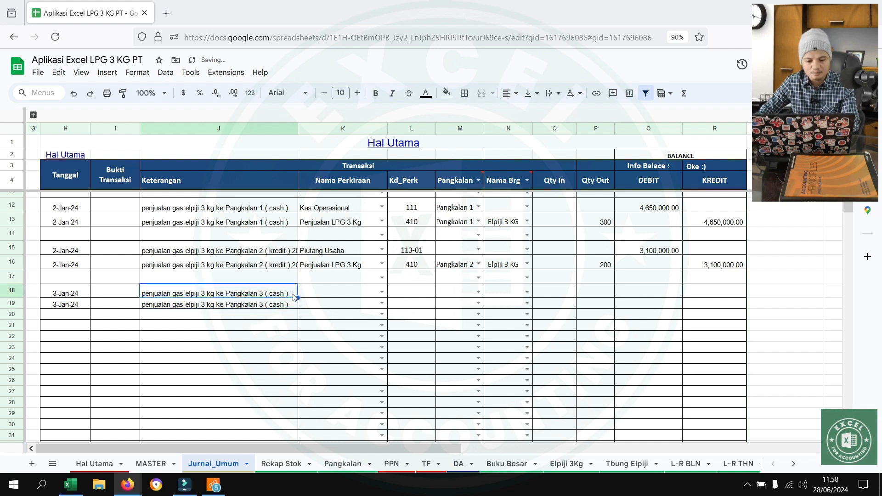
double_click(292, 295)
click(282, 321)
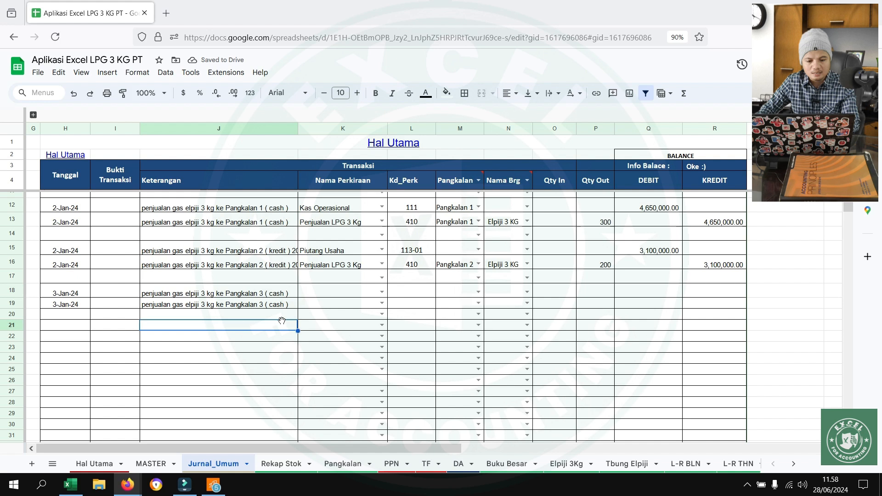
double_click(292, 292)
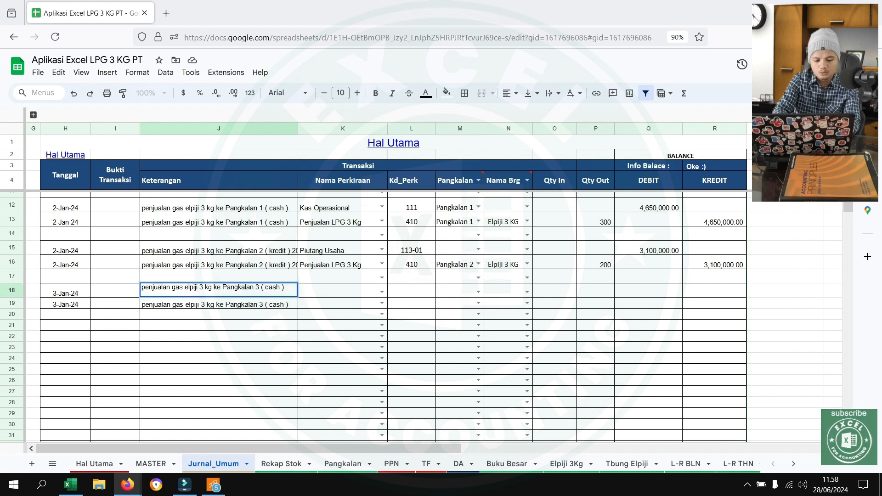
text(250 tbn)
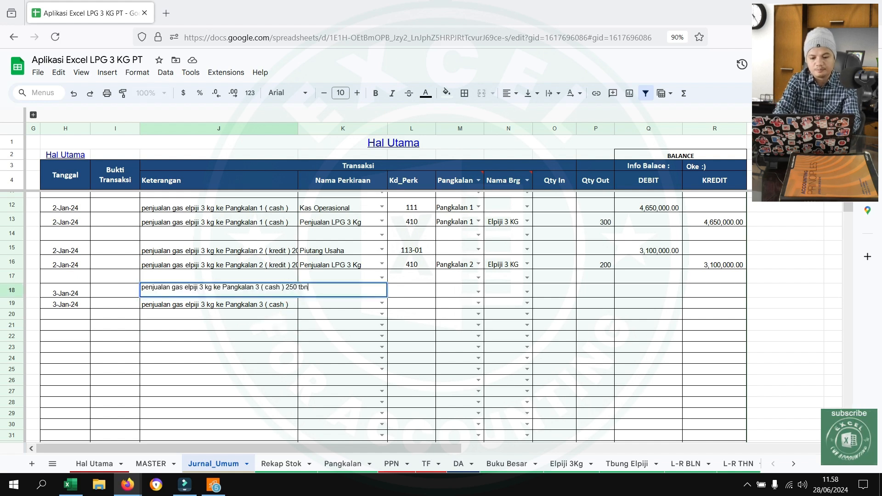
text(g)
key(Return)
key(Up)
key(ctrl+c)
key(Down)
key(ctrl+v)
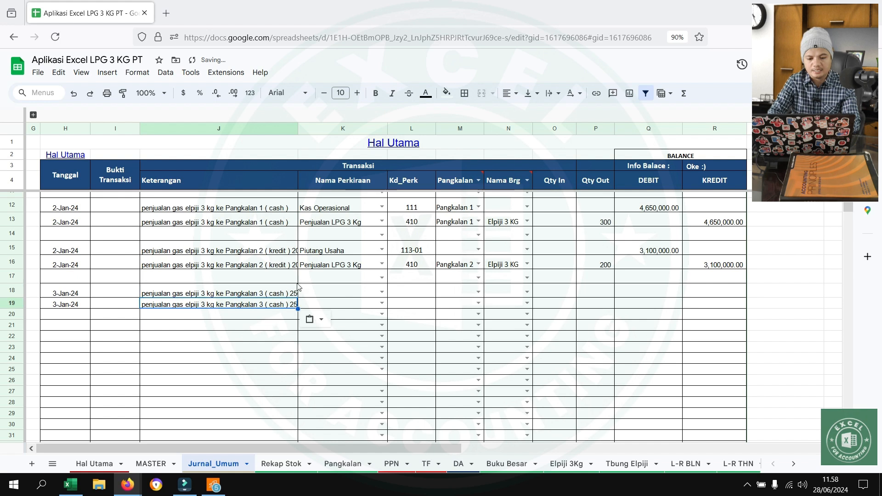
Step: Copy the Kas Operasional and Penjualan LPG 3 Kg accounts from the Pangkalan 1 sale into Nama Perkiraan rows 18 and 19
scroll(310, 288, up, 2)
drag(340, 267, 338, 255)
key(ctrl+c)
click(334, 341)
key(ctrl+v)
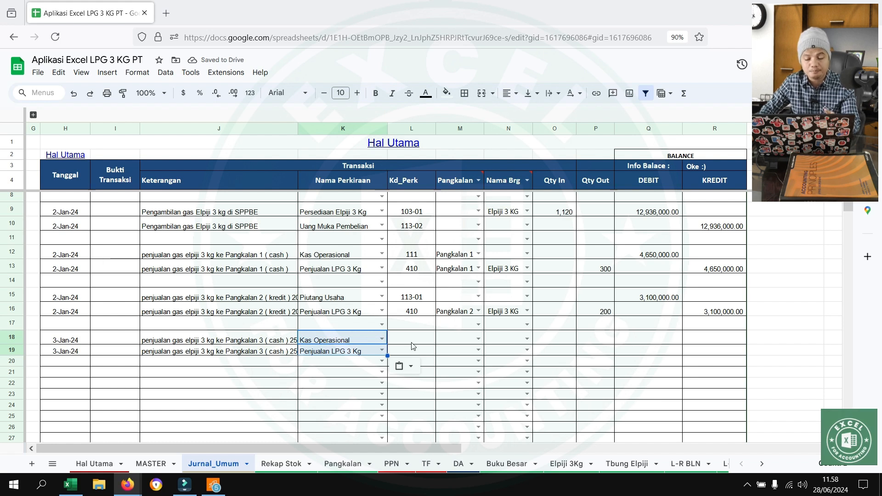
Step: Fill row 19 with Pangkalan 3, item Elpiji 3 KG and Qty Out 250
click(468, 350)
click(479, 350)
click(468, 405)
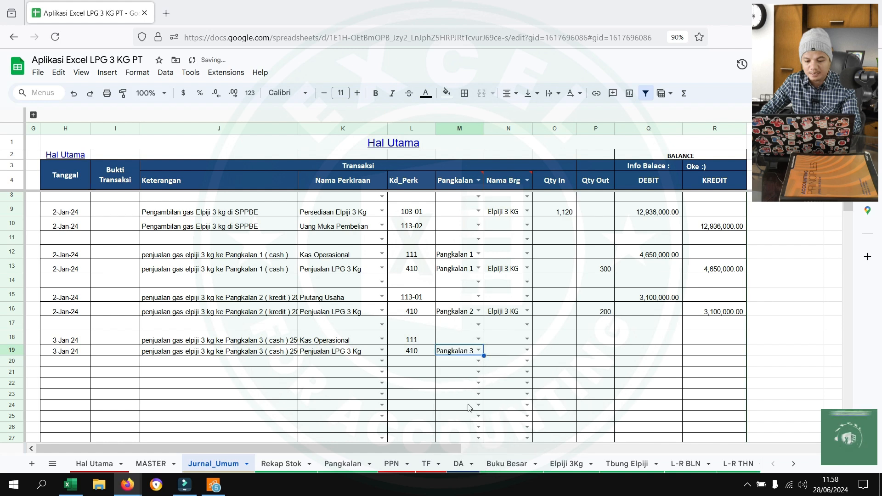
click(527, 349)
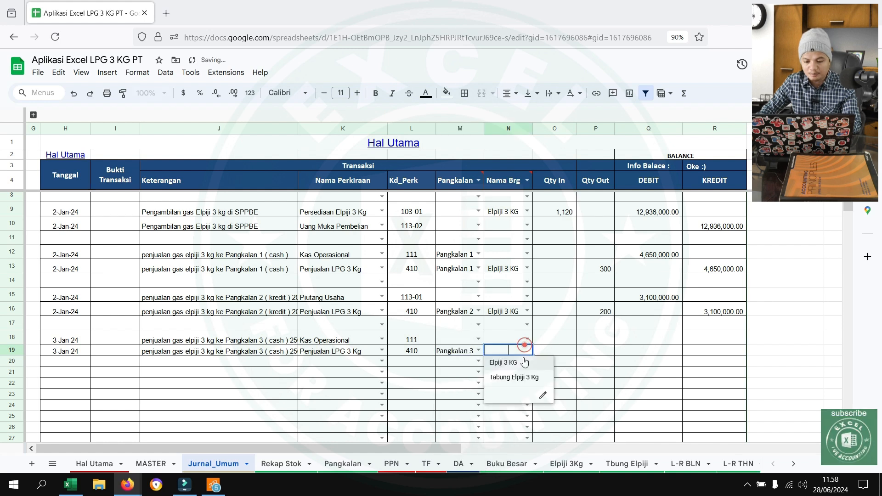
click(509, 363)
click(585, 353)
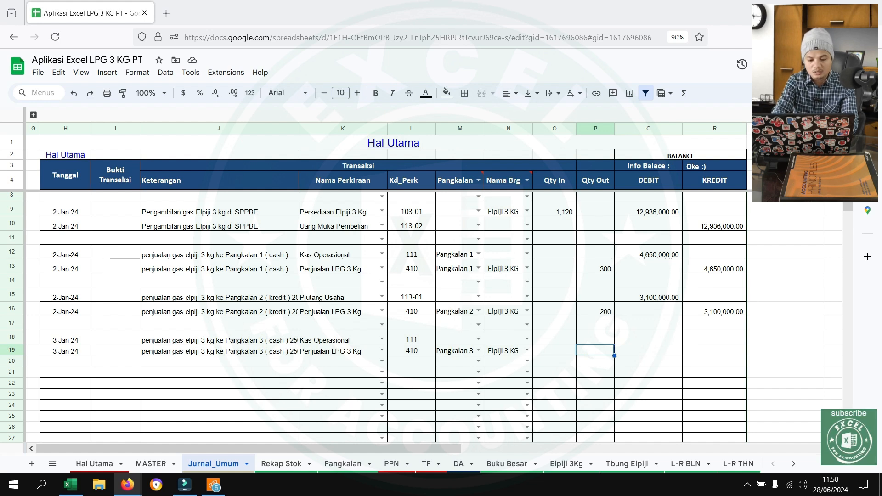
text(250)
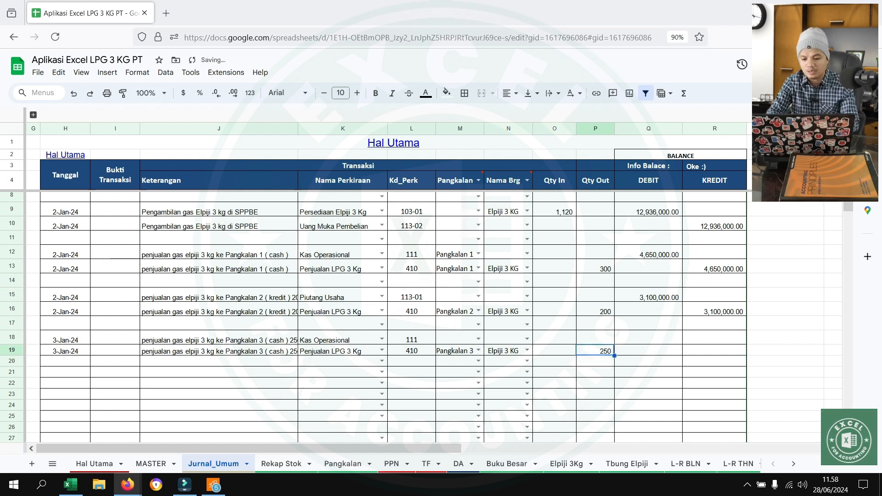
Step: Calculate the row 19 Kredit amount as the Qty Out times 15500 with the formula =P19*15500
key(Tab)
key(Tab)
text(=)
key(Left)
key(Left)
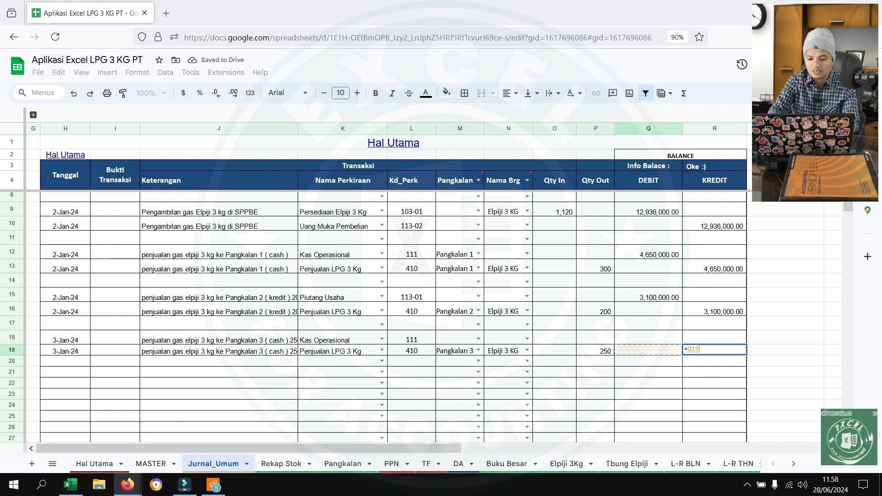
text(*)
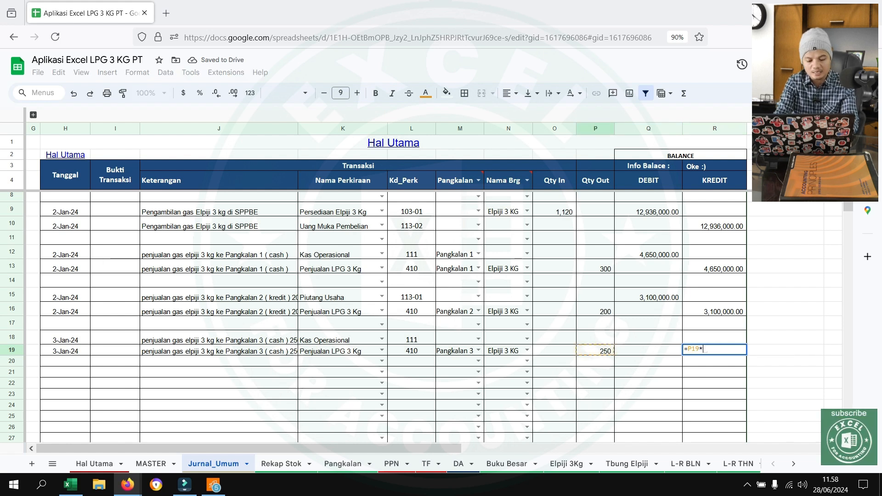
text(15500)
key(Return)
key(Up)
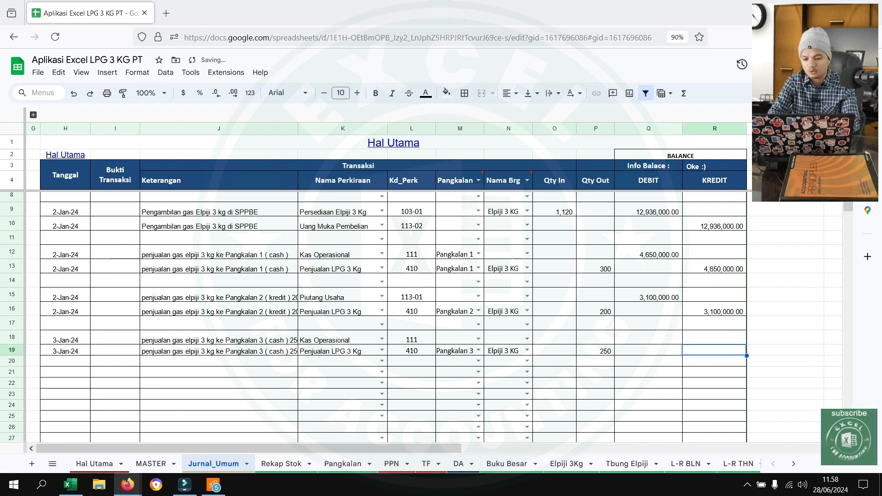
double_click(711, 350)
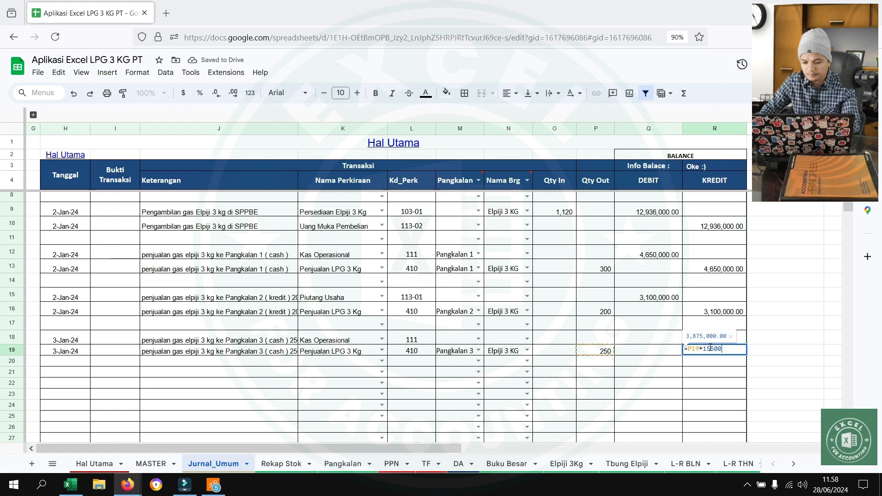
key(Escape)
Step: Link the Kas Operasional Debit amount in row 18 to the Kredit amount in row 19
click(665, 337)
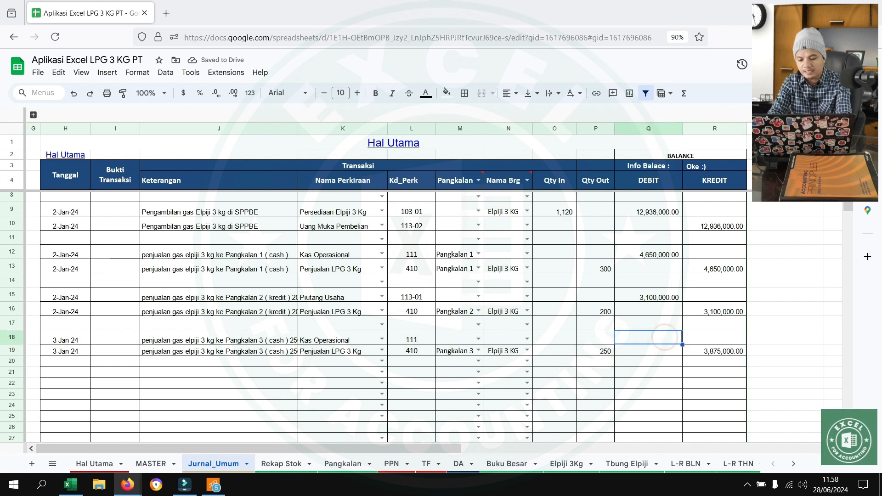
text(=)
key(Down)
key(Right)
key(Return)
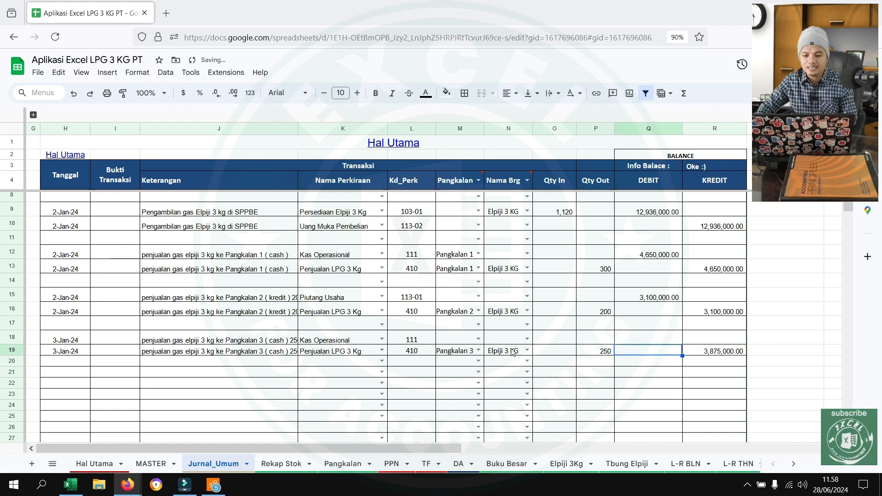
Step: Check Pangkalan 3's sale quantity, payment and receivable balance in the Pangkalan sheet
click(342, 463)
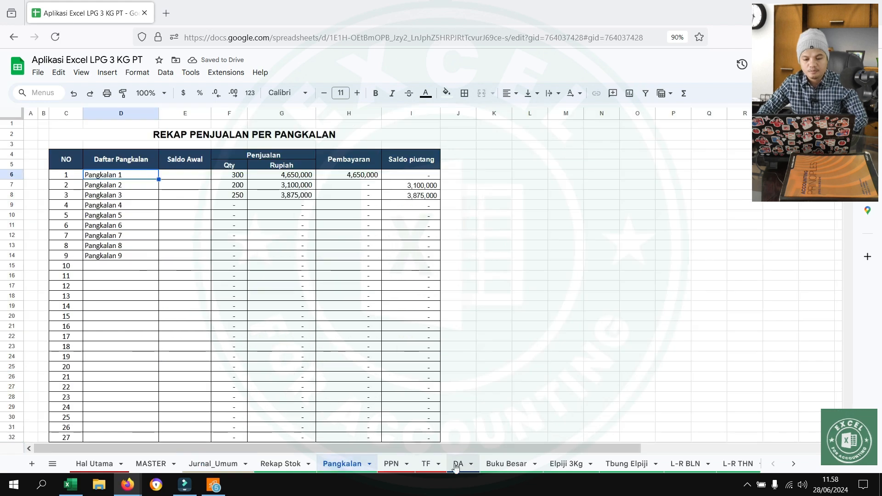
click(120, 198)
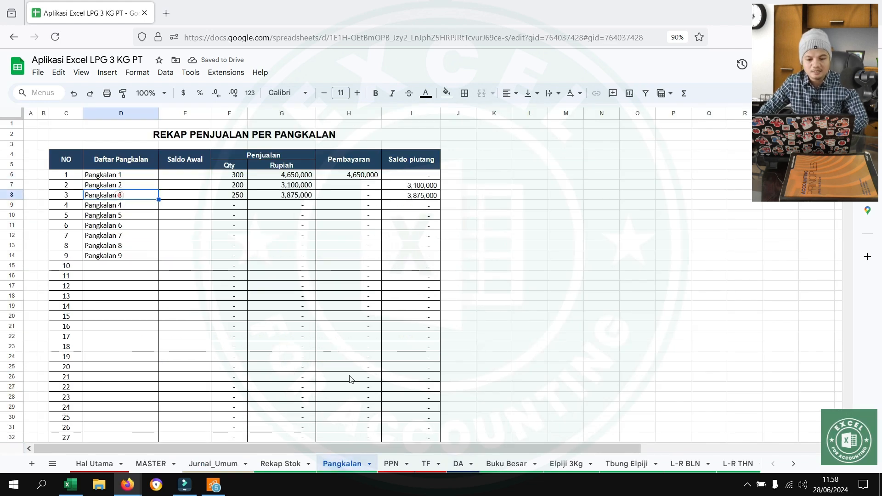
click(362, 200)
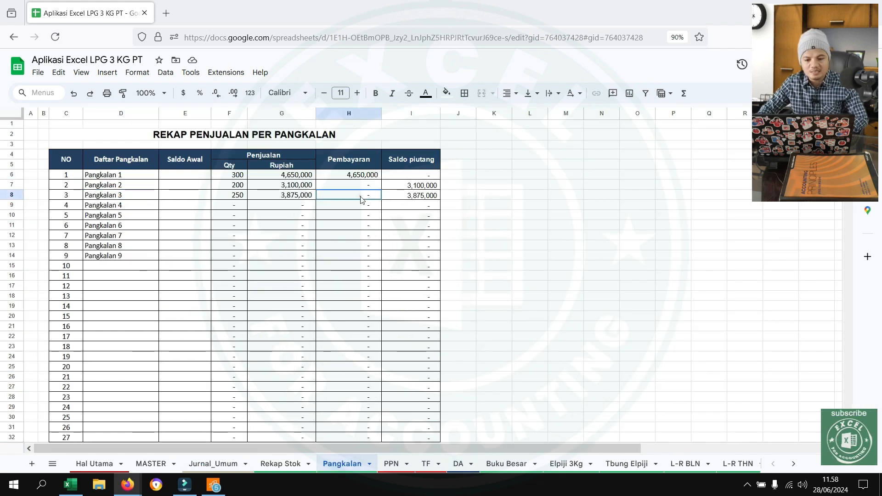
drag(361, 197, 439, 196)
click(298, 219)
click(113, 192)
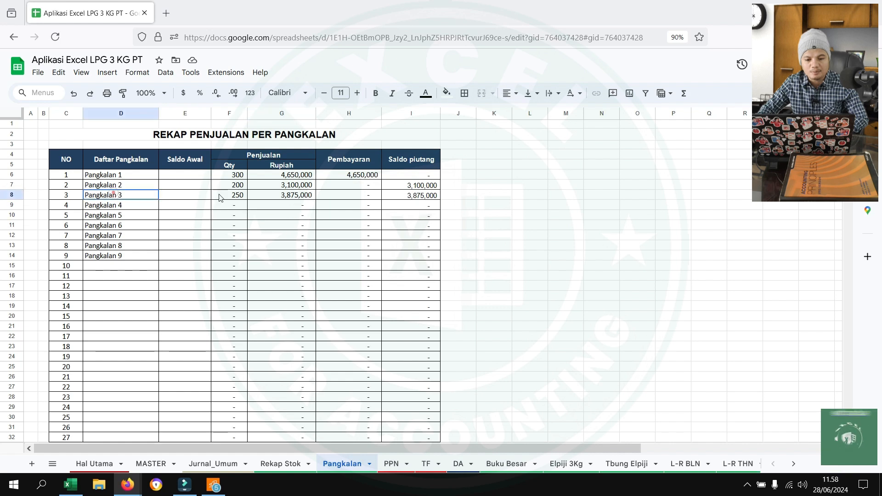
shift+click(219, 197)
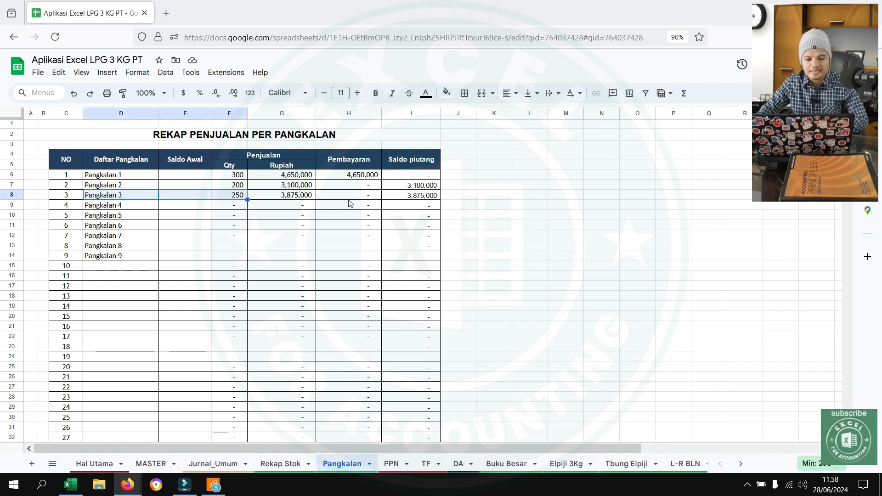
Step: Assign Pangkalan 3 to the Kas Operasional entry in Jurnal_Umum row 18
click(219, 465)
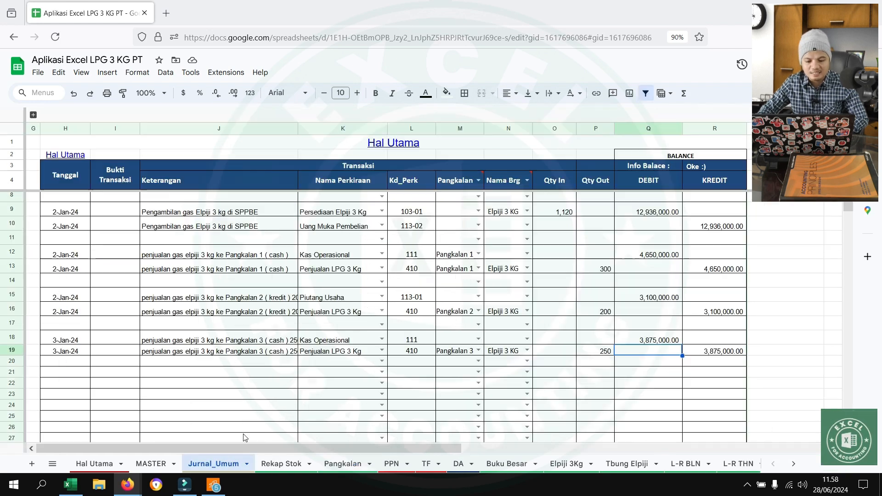
click(477, 340)
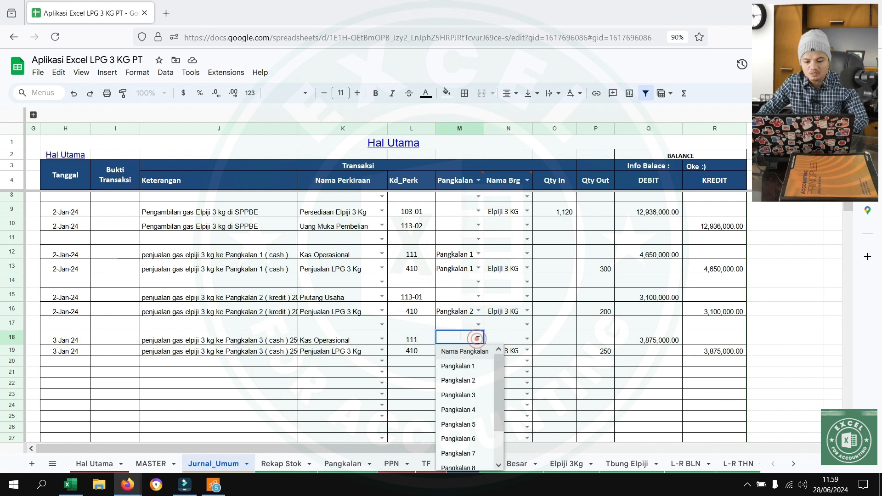
click(459, 396)
click(625, 390)
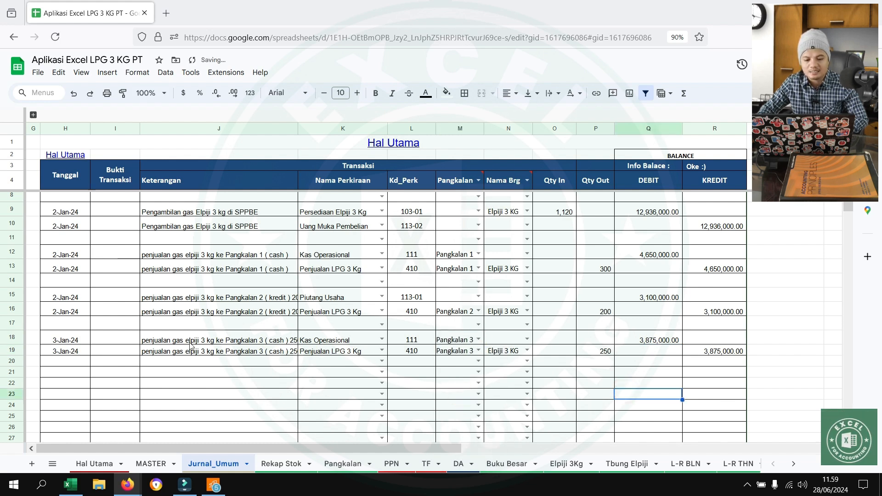
Step: Review the completed Pangkalan 3 journal entry, then recheck its Pembayaran in the Pangkalan sheet
drag(89, 341, 702, 359)
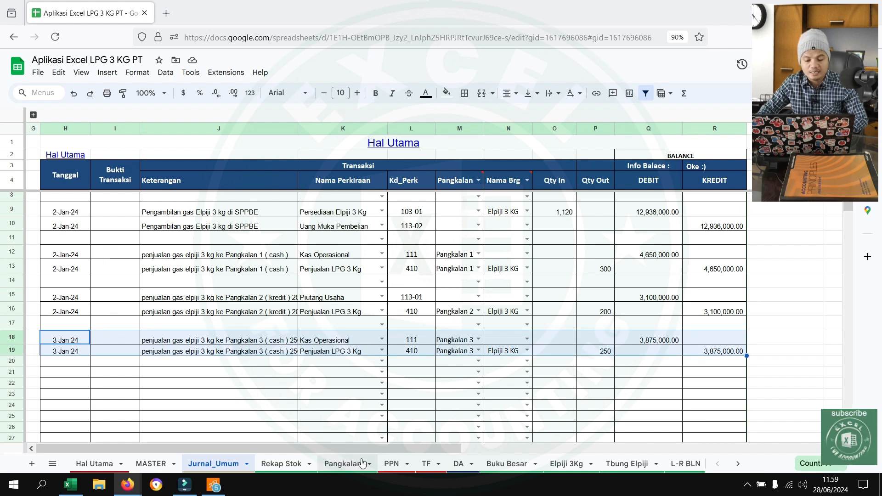
click(340, 464)
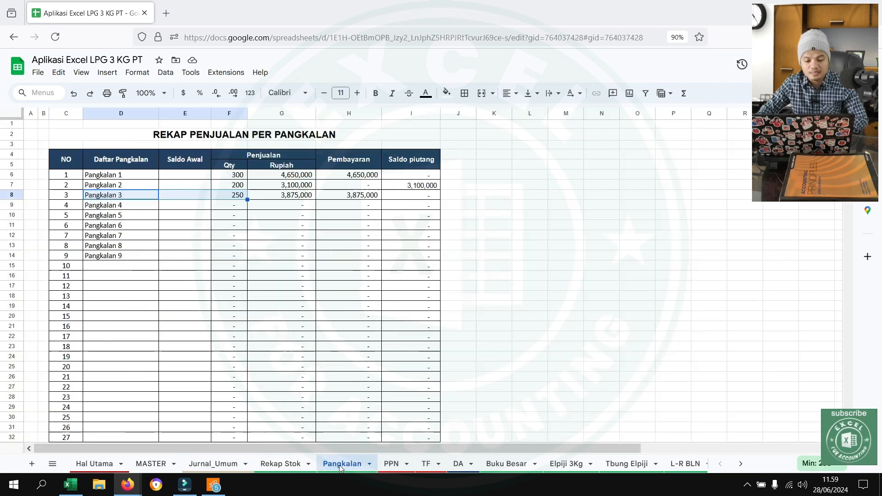
click(360, 197)
click(111, 194)
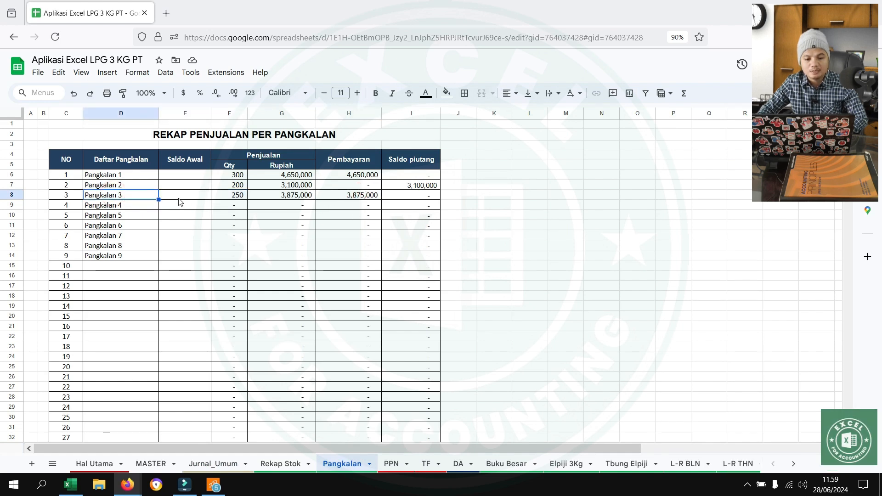
click(346, 198)
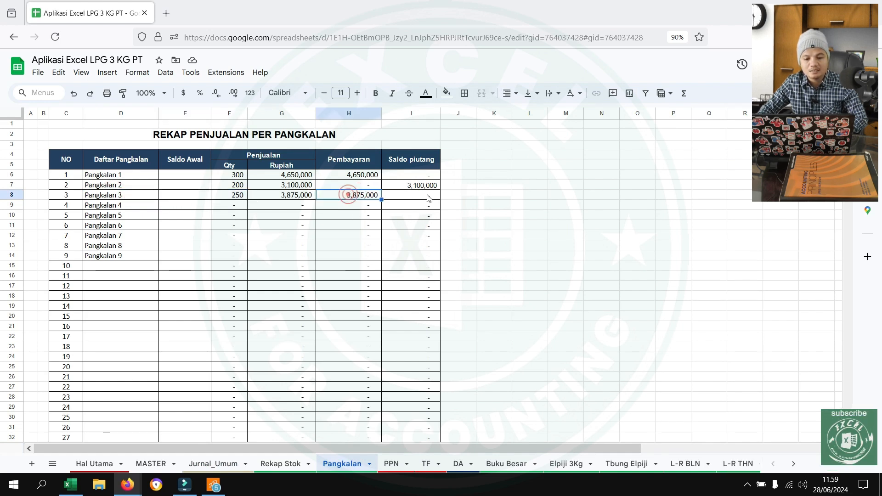
Step: Check the Pangkalan 3 sale in the Pangkalan sheet, the Elpiji 3Kg stock card and the monthly profit and loss sheet L-R BLN
click(420, 196)
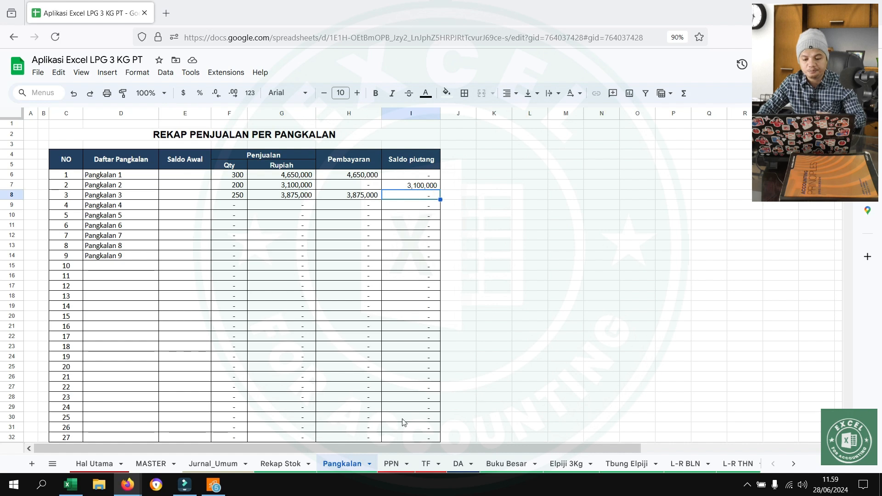
click(568, 464)
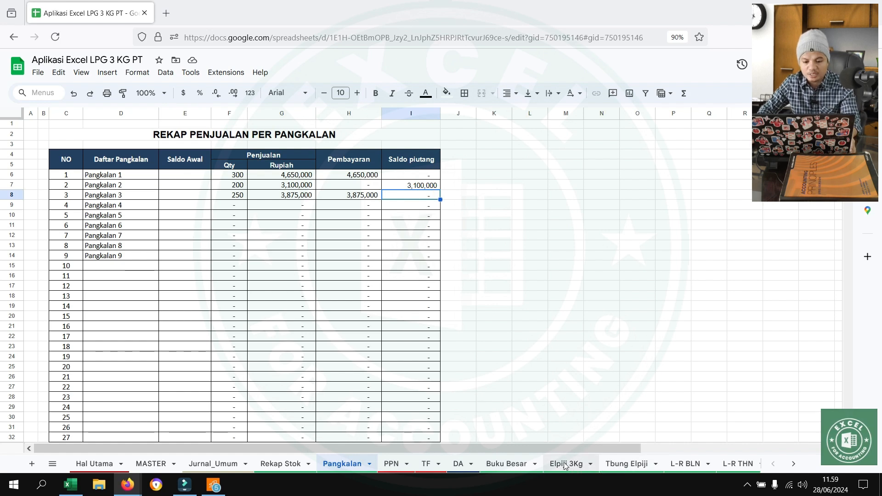
drag(102, 242, 735, 273)
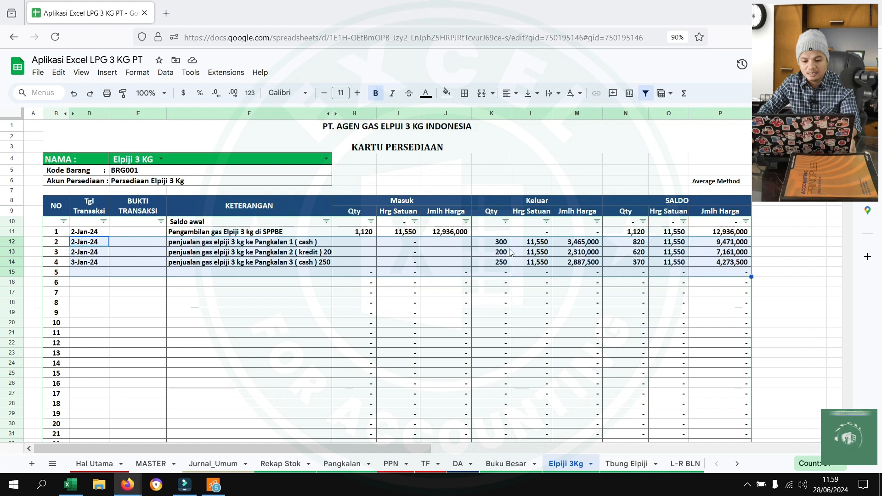
click(500, 262)
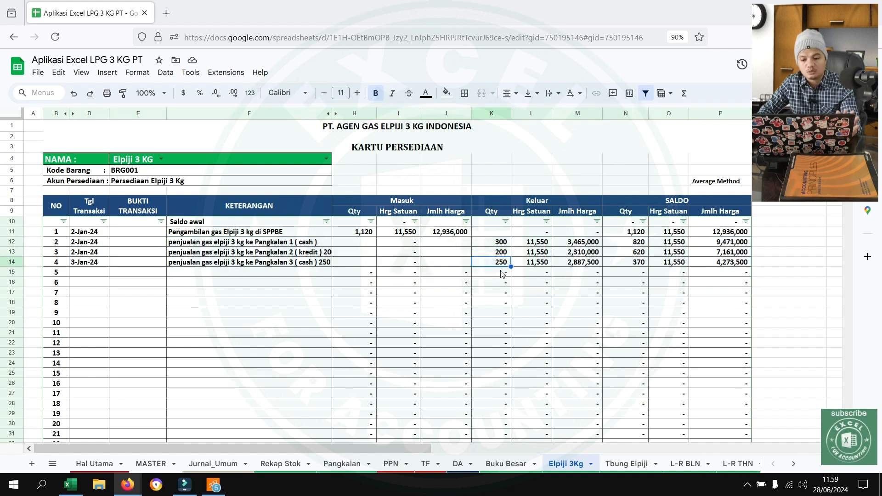
click(633, 265)
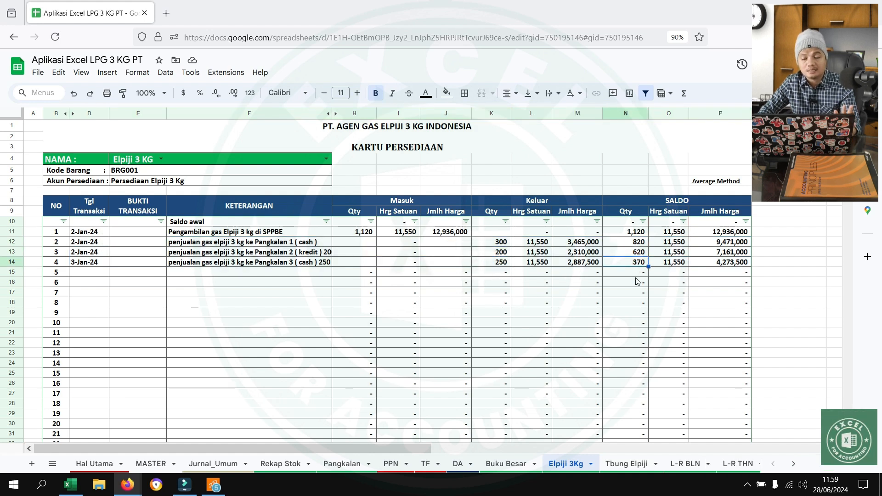
click(629, 464)
click(685, 464)
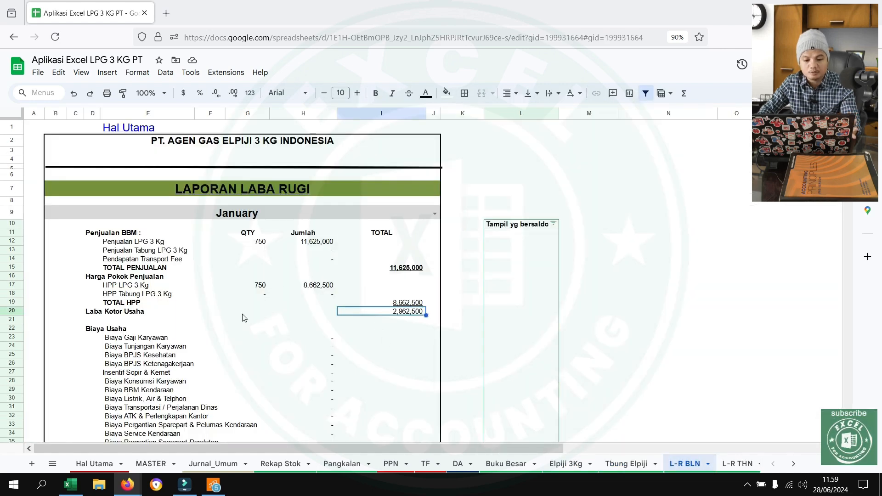
Step: Copy the 3-Jan-24 dates from the Pangkalan 3 entry into rows 21 and 22 of Jurnal_Umum
click(213, 464)
drag(77, 341, 74, 352)
key(ctrl+c)
click(58, 372)
key(ctrl+v)
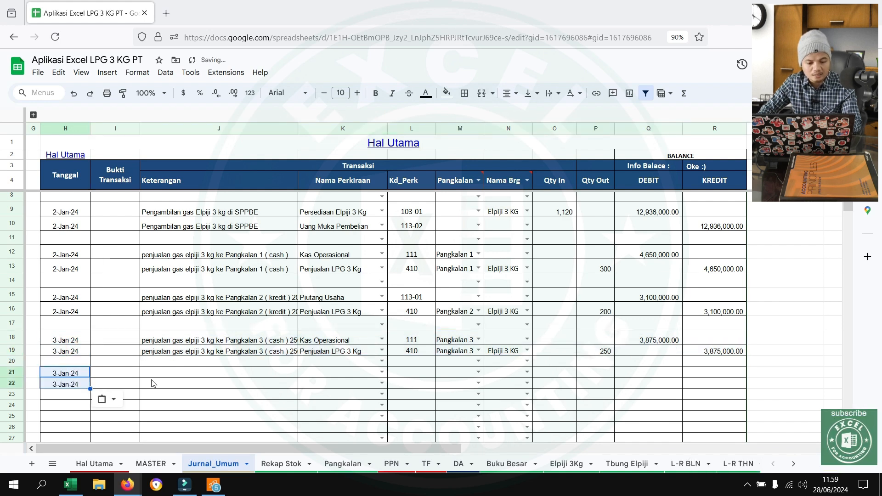
Step: Enter the Keterangan "membayar gaji sopir" for both rows 21 and 22
click(173, 371)
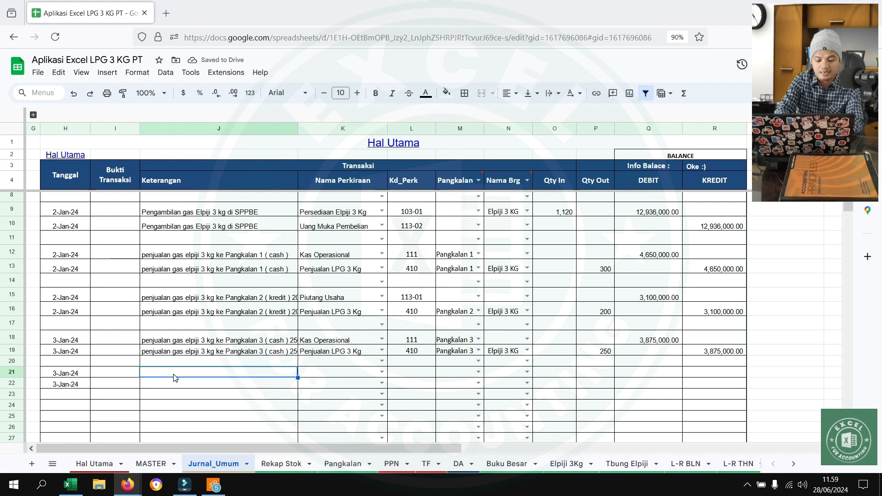
text(membayar gaj)
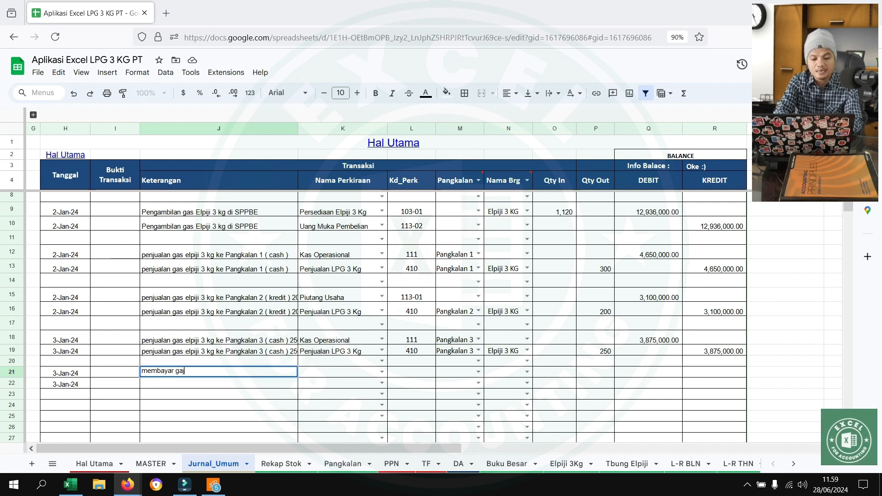
text(i sopir)
key(Return)
key(Up)
key(ctrl+c)
key(Down)
key(ctrl+v)
click(176, 374)
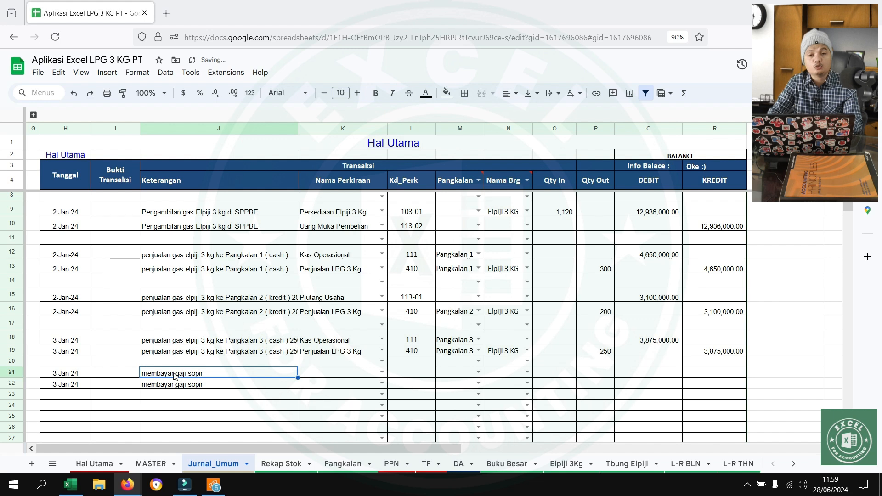
Step: Set the Nama Perkiraan to Biaya Gaji Karyawan in row 21 and Kas Operasional in row 22
click(333, 376)
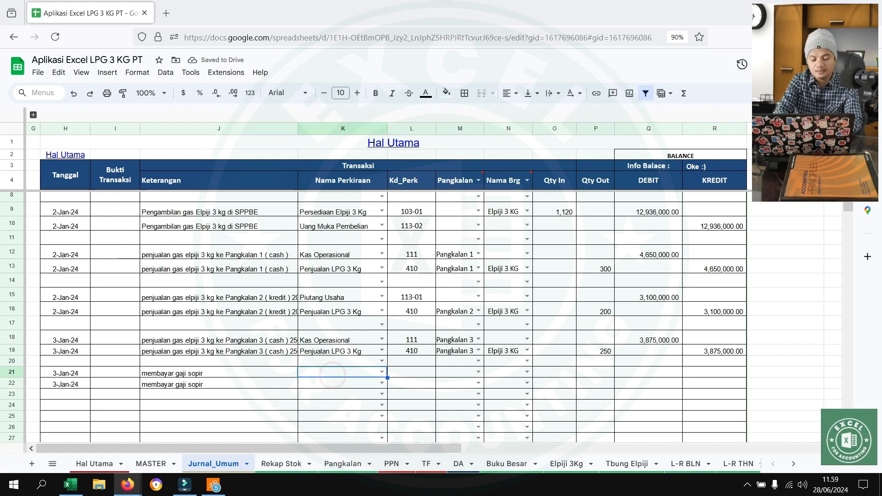
text(so)
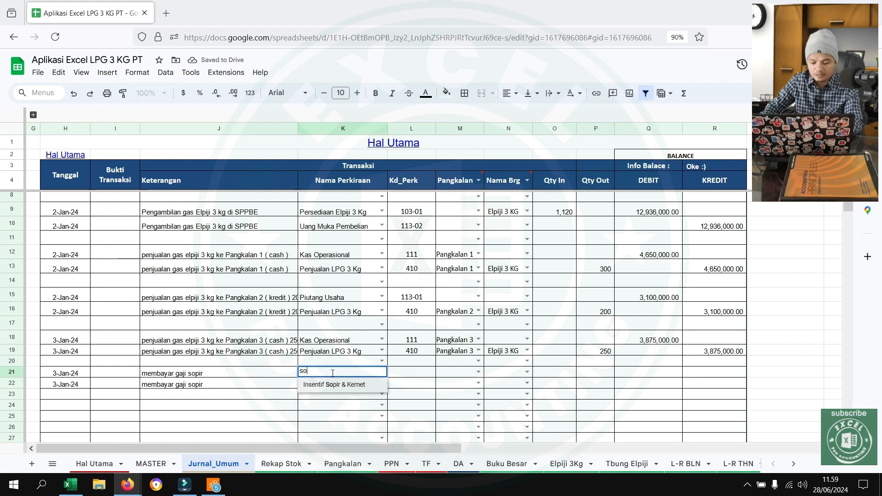
key(BackSpace)
key(BackSpace)
text(so)
key(BackSpace)
key(BackSpace)
text(gaji)
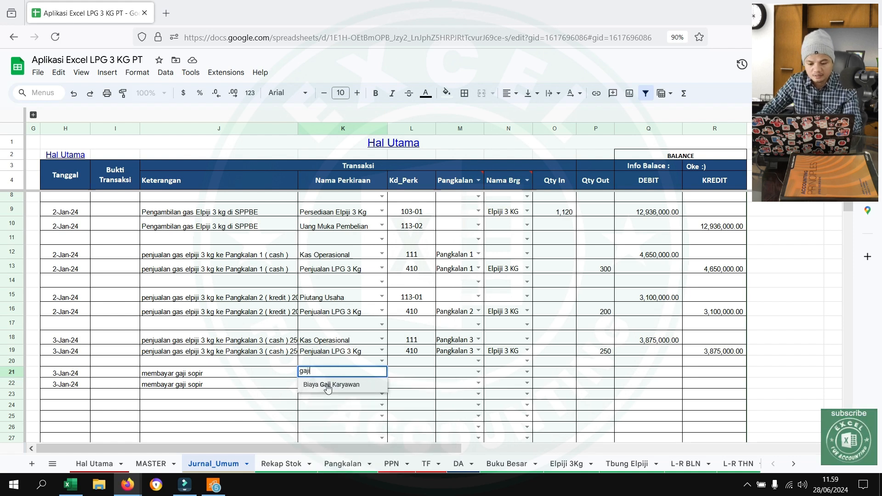
key(Return)
text(kas)
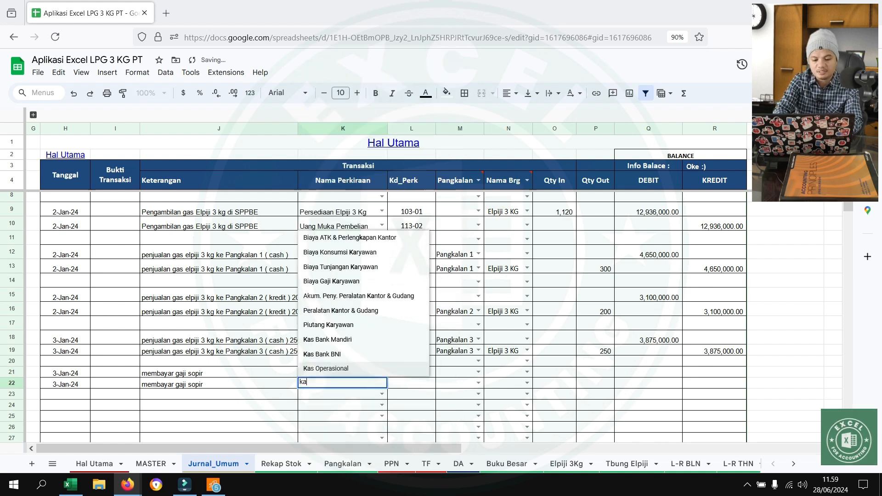
click(332, 368)
Step: Enter 400,000 as the Debit in row 21 and copy it to the Kredit in row 22
click(641, 376)
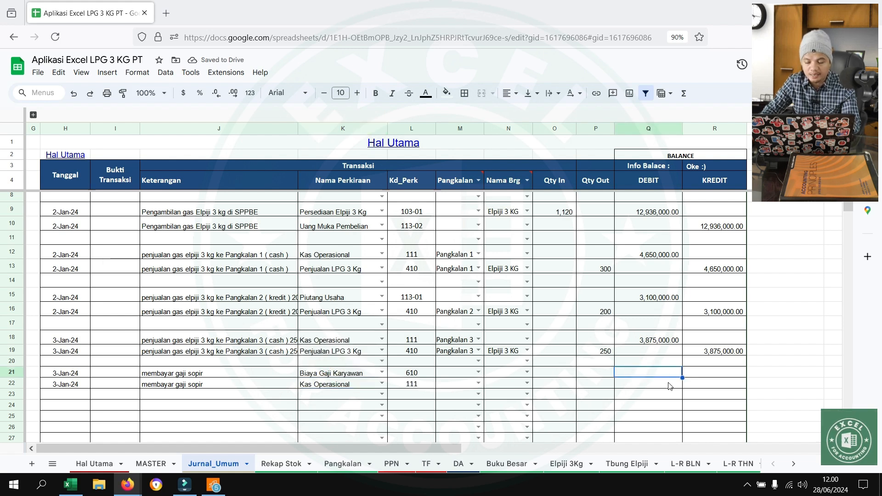
text(400,000)
key(ctrl+Return)
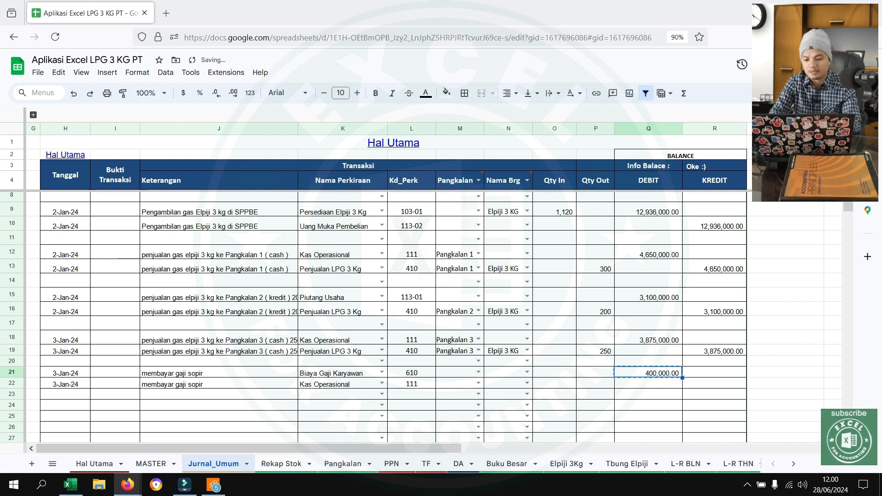
key(Down)
key(Right)
key(ctrl+v)
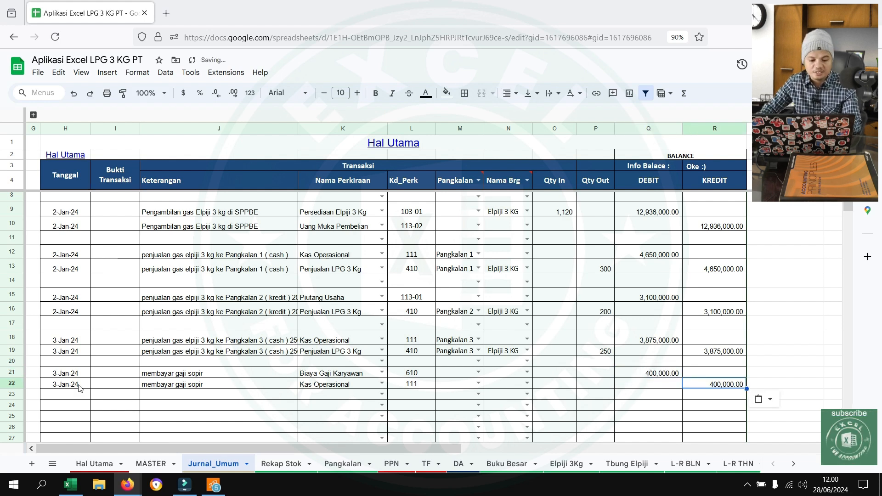
Step: Copy the two 3-Jan-24 dates of the driver salary entry into rows 24 and 25
drag(79, 388, 69, 373)
key(ctrl+c)
scroll(73, 381, down, 2)
click(71, 363)
key(ctrl+v)
Step: Enter the Keterangan "pengisian BBM Truk" for both rows 24 and 25
click(167, 359)
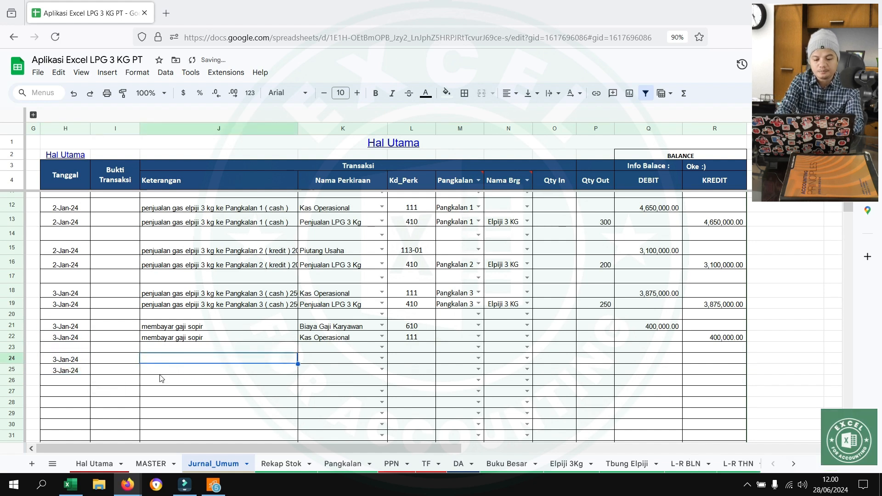
text(pengisi)
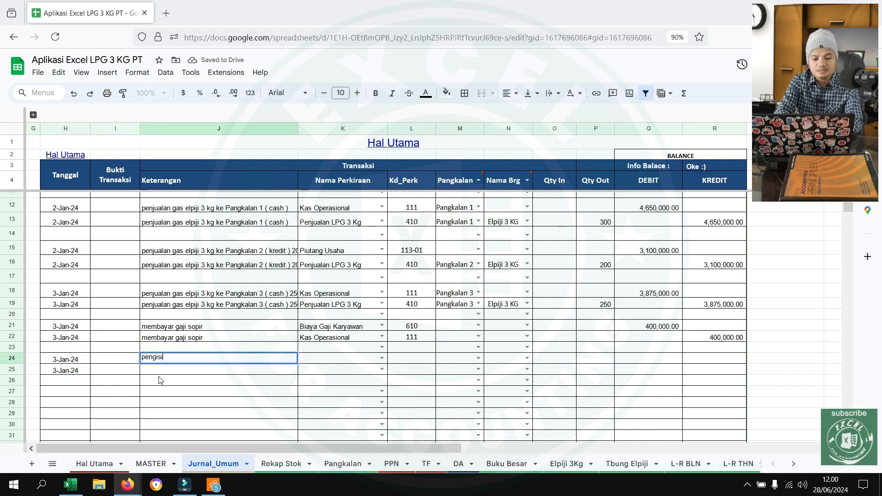
text(an BBM Truk)
click(173, 381)
click(190, 348)
click(190, 358)
key(ctrl+c)
click(186, 368)
key(ctrl+v)
Step: Set the Nama Perkiraan to Biaya BBM Kendaraan in row 24 and Kas Operasional in row 25
click(310, 366)
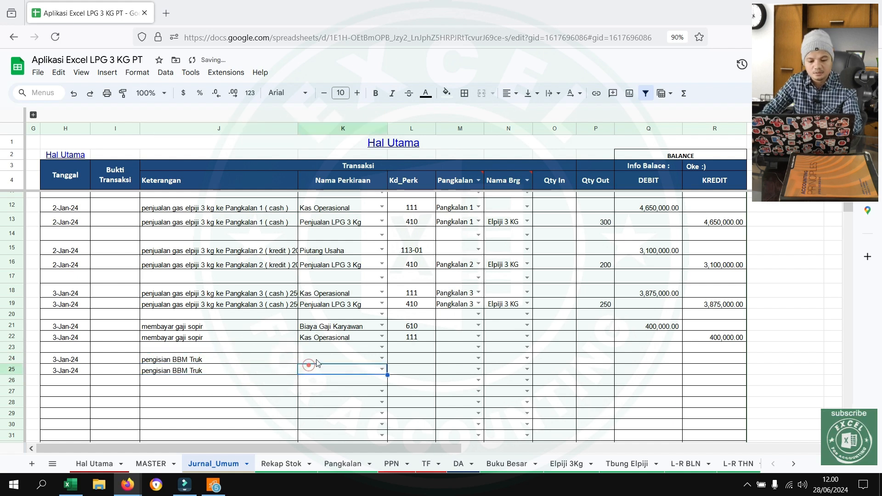
click(318, 358)
text(BBM Kendaraan)
click(340, 370)
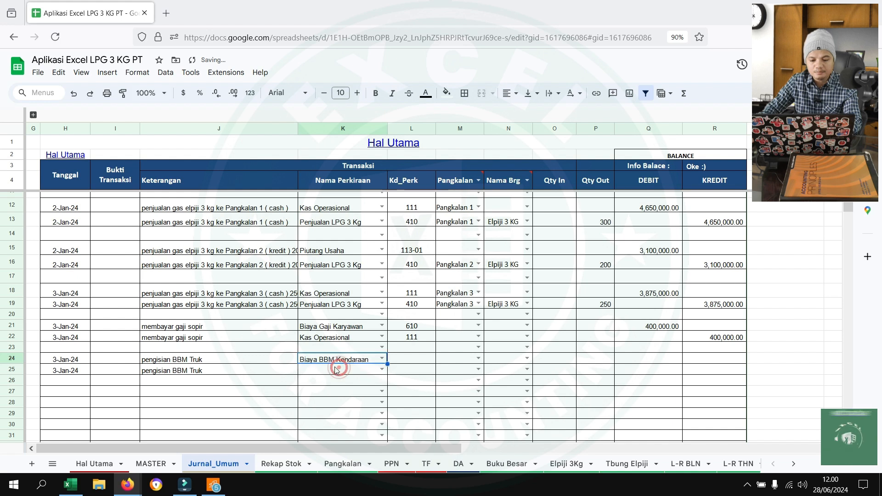
click(346, 338)
key(ctrl+c)
click(317, 369)
key(ctrl+v)
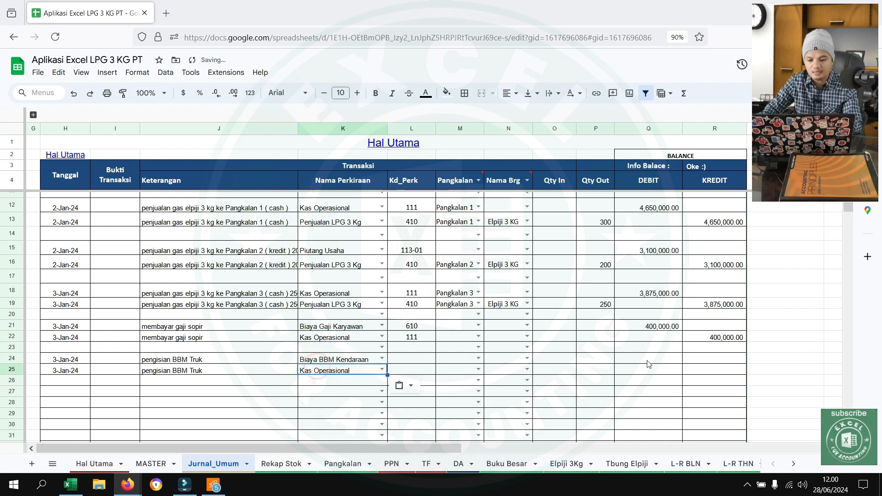
Step: Enter 300,000 as the Debit in row 24 and copy it to the Kredit in row 25
click(644, 360)
text(300)
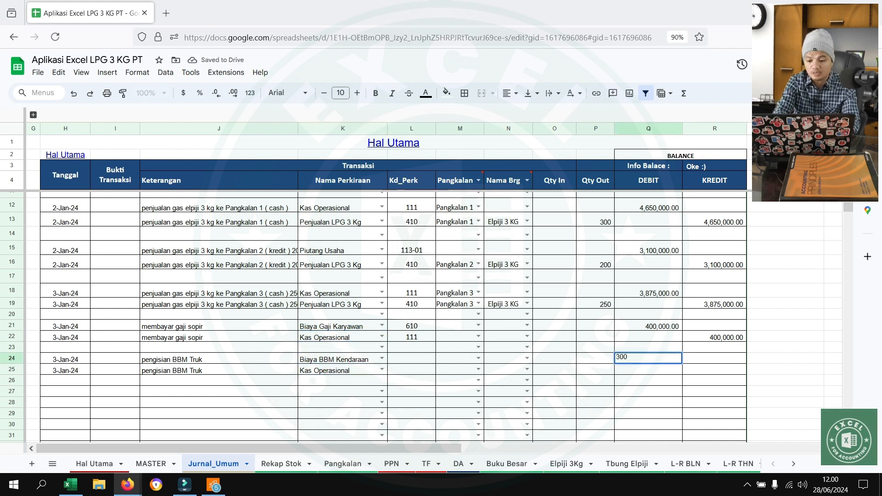
text(,000)
key(Return)
key(Up)
key(ctrl+c)
key(Down)
key(Right)
key(ctrl+v)
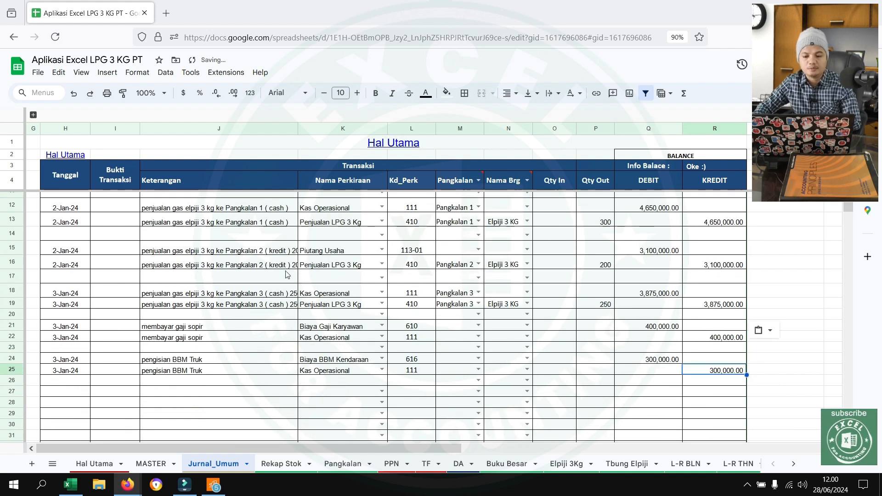
Step: Review the LPG 3 kg sales, cost of goods sold and gross profit in the January report on L-R BLN
click(87, 371)
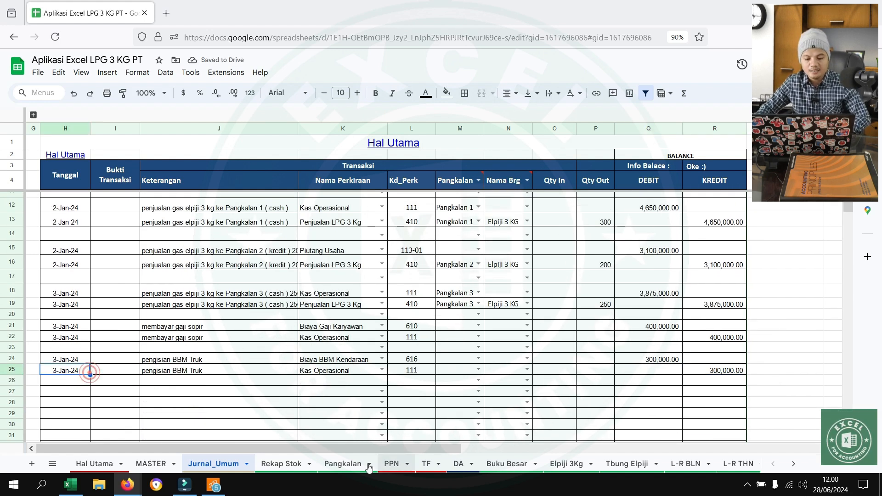
click(505, 465)
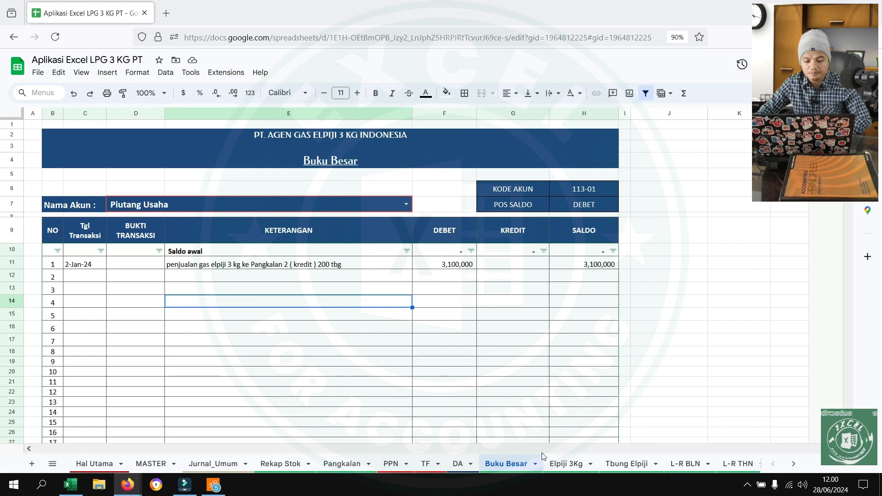
click(567, 465)
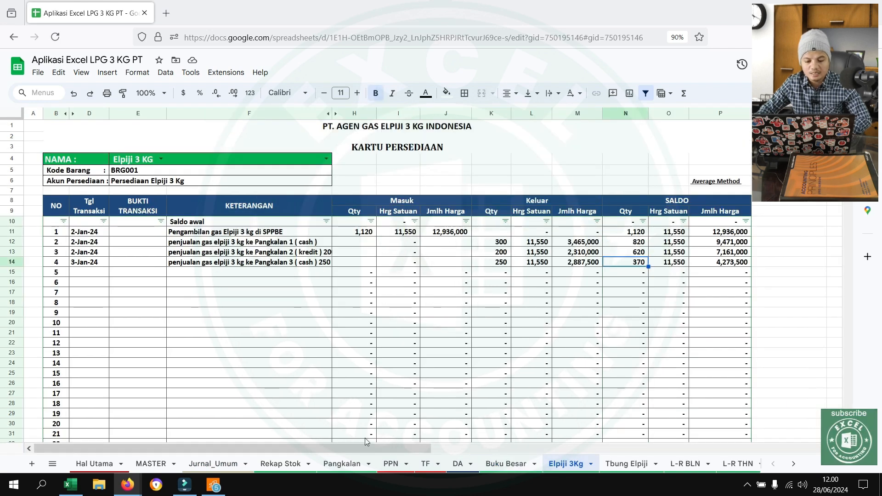
click(680, 464)
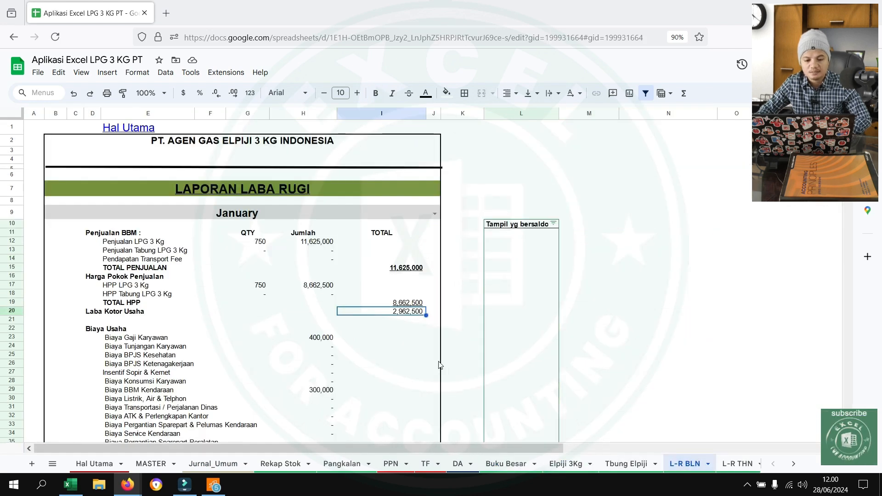
scroll(258, 370, down, 3)
scroll(164, 274, up, 3)
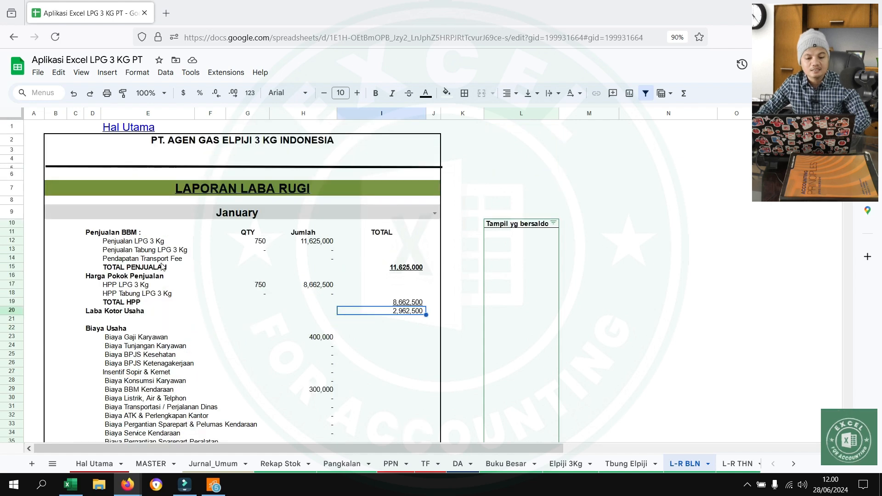
click(298, 241)
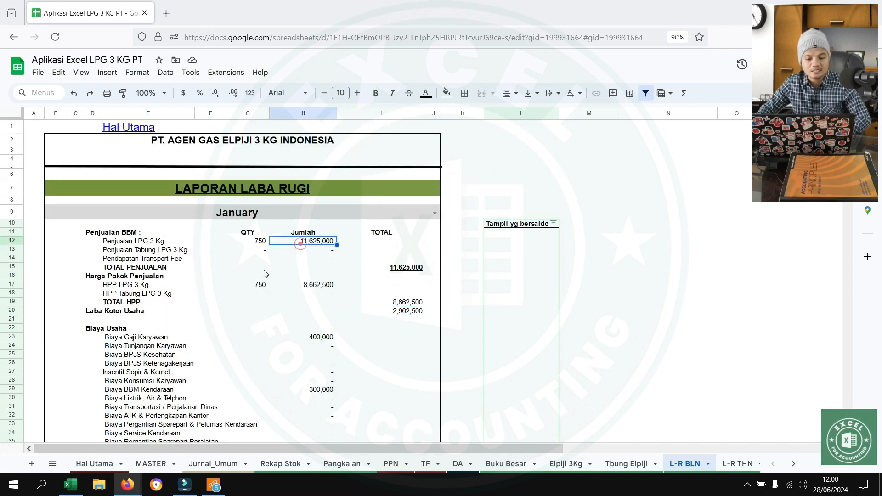
click(239, 283)
drag(394, 305, 395, 311)
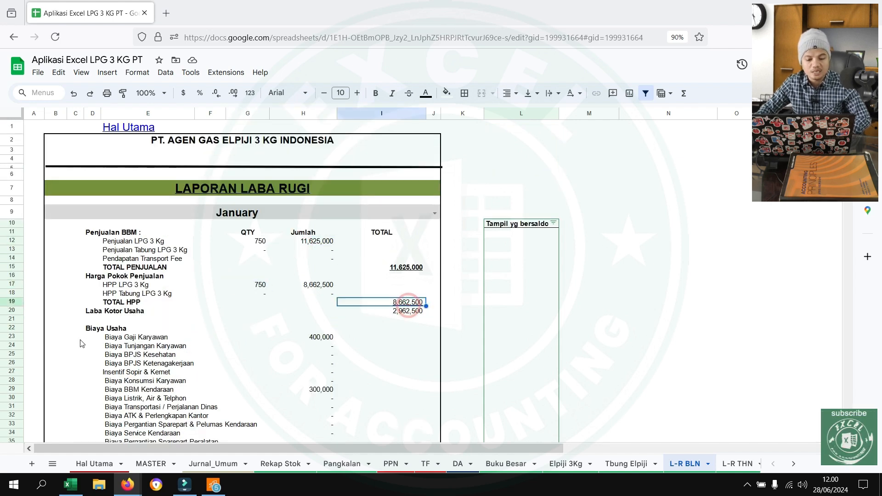
Step: Check the Biaya Gaji Karyawan and Biaya BBM Kendaraan amounts under Biaya Usaha in the January report
drag(99, 332, 177, 348)
scroll(149, 317, down, 2)
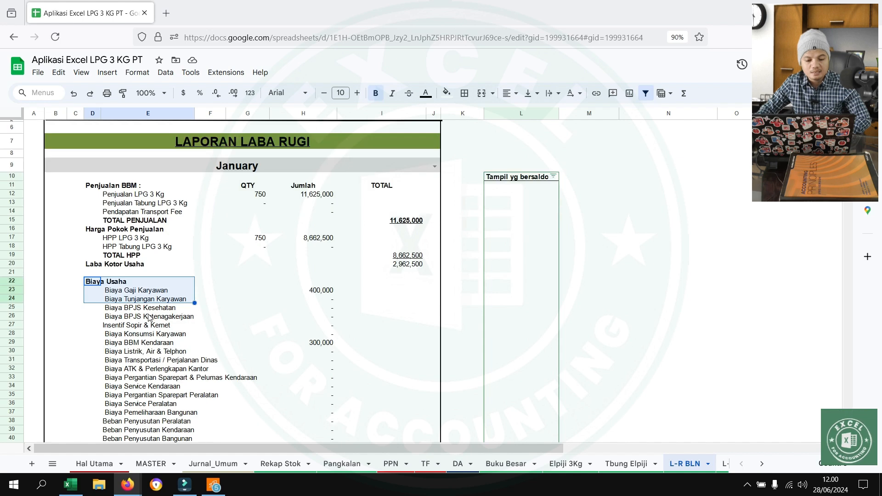
click(319, 290)
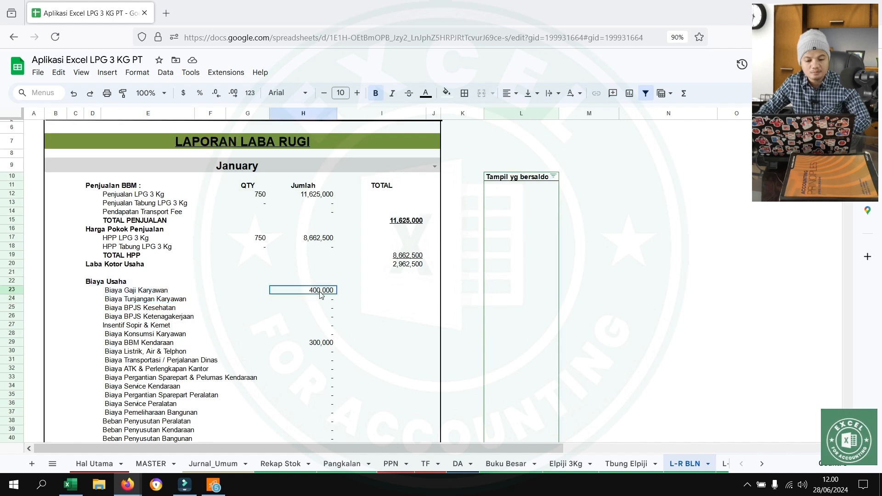
click(320, 343)
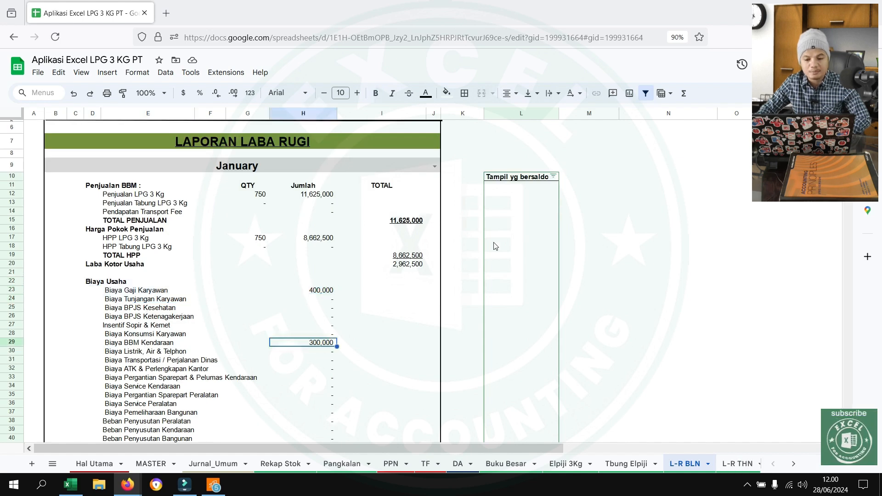
Step: Filter the January profit and loss report by Tampil yg bersaldo, excluding the blank and "-" values
click(554, 177)
scroll(496, 360, down, 2)
scroll(448, 390, up, 2)
click(438, 365)
click(439, 349)
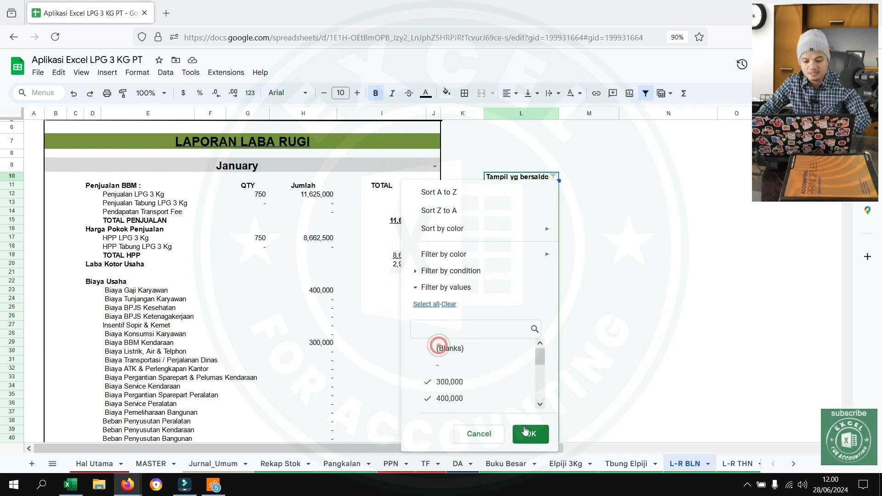
click(530, 433)
click(448, 343)
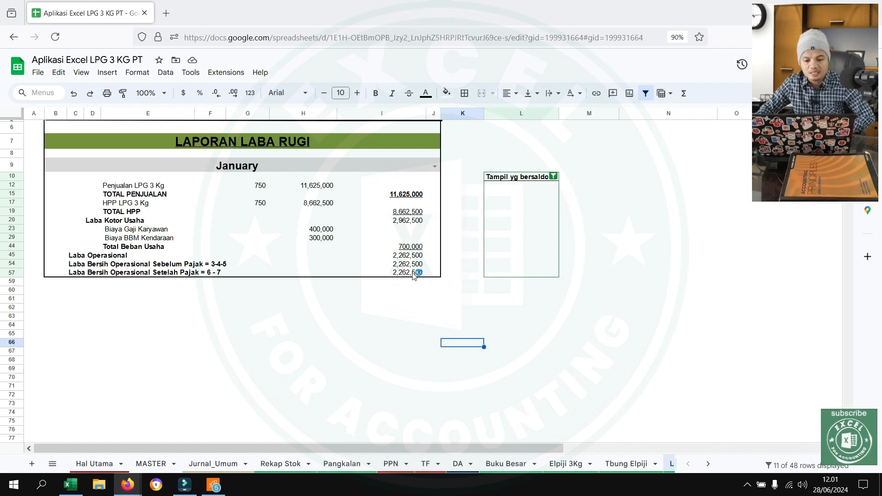
Step: Reselect all values in the Tampil yg bersaldo filter to show every row of the January report again
click(555, 178)
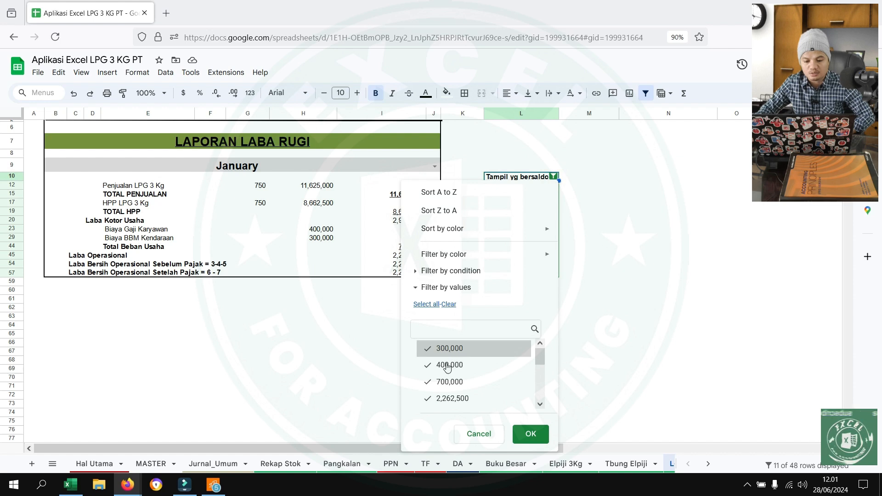
click(432, 304)
click(531, 436)
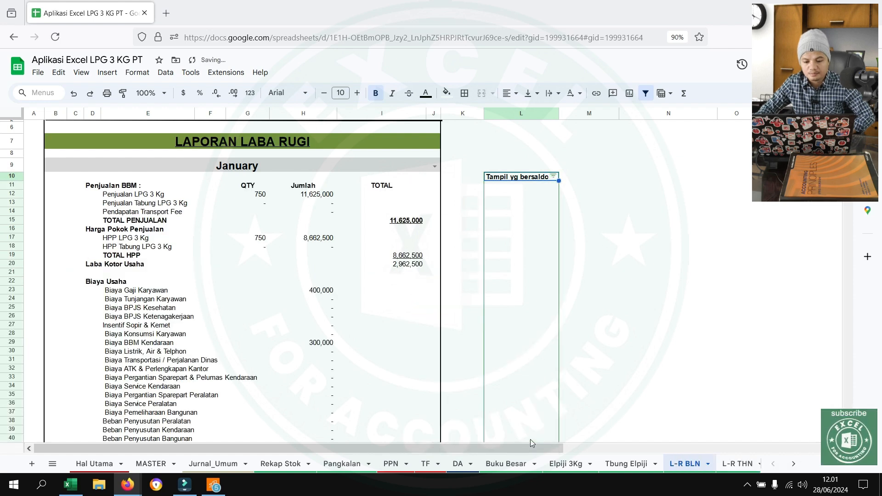
scroll(471, 319, up, 2)
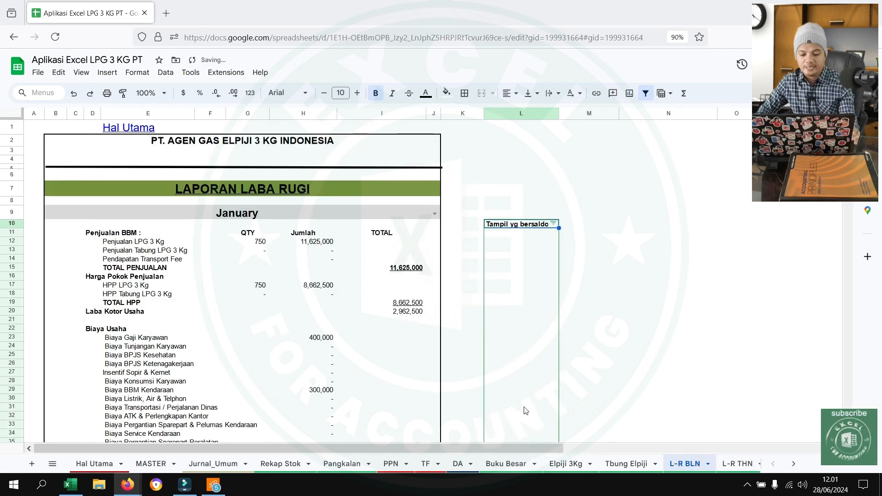
Step: Review the annual 2024 profit and loss report on the L-R THN sheet
click(726, 464)
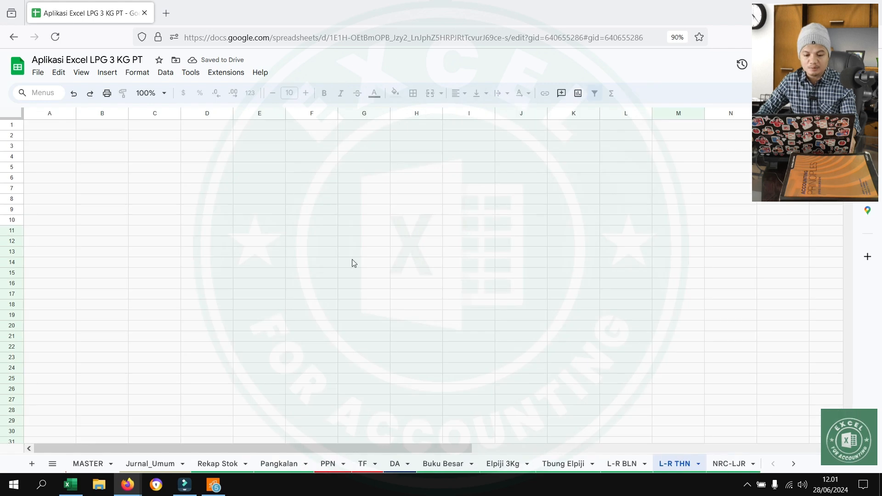
scroll(354, 263, down, 8)
scroll(361, 264, up, 8)
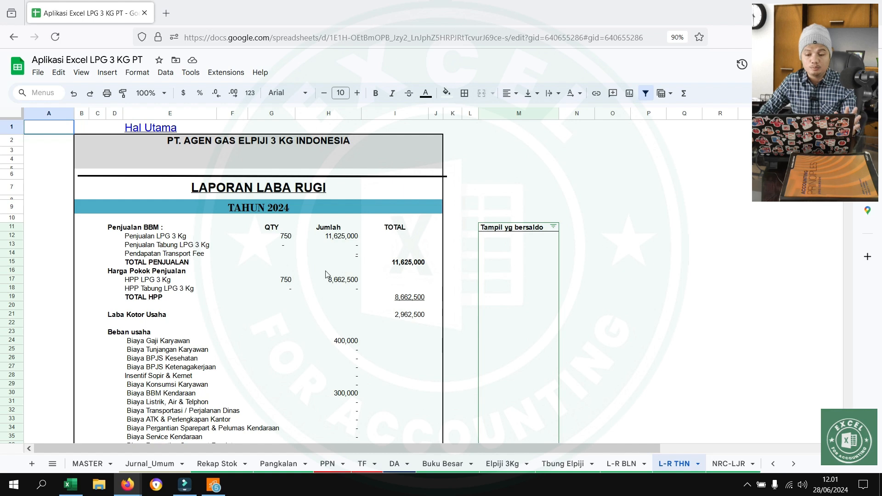
Step: Examine the Persediaan Elpiji 3 Kg balance and the asset, liability and equity totals in the Neraca on NRCS
click(709, 468)
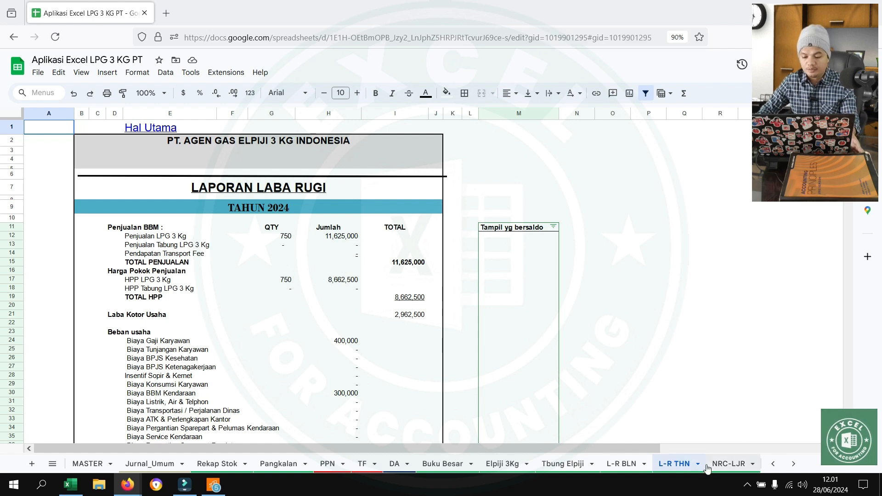
click(728, 465)
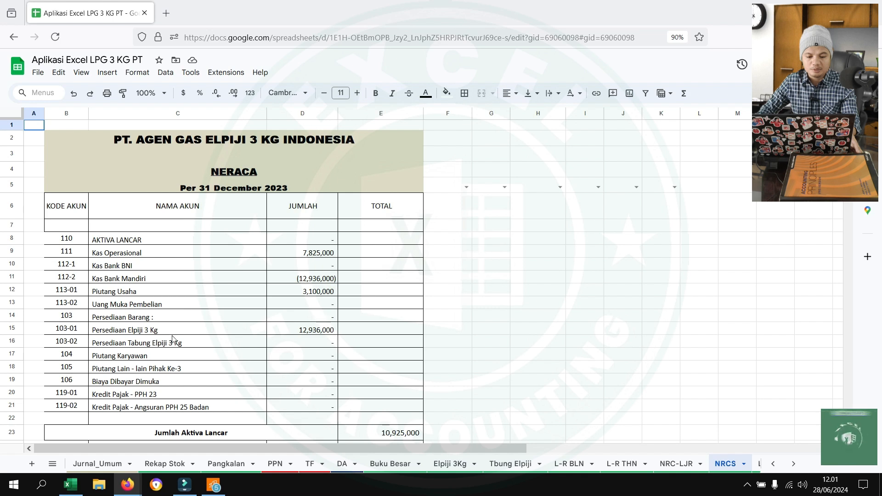
click(119, 331)
drag(80, 330, 296, 343)
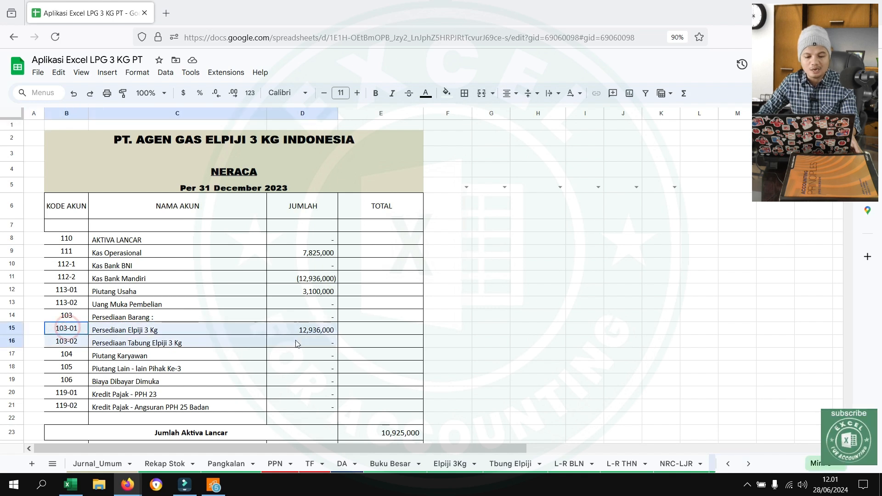
scroll(298, 342, down, 5)
scroll(299, 341, down, 7)
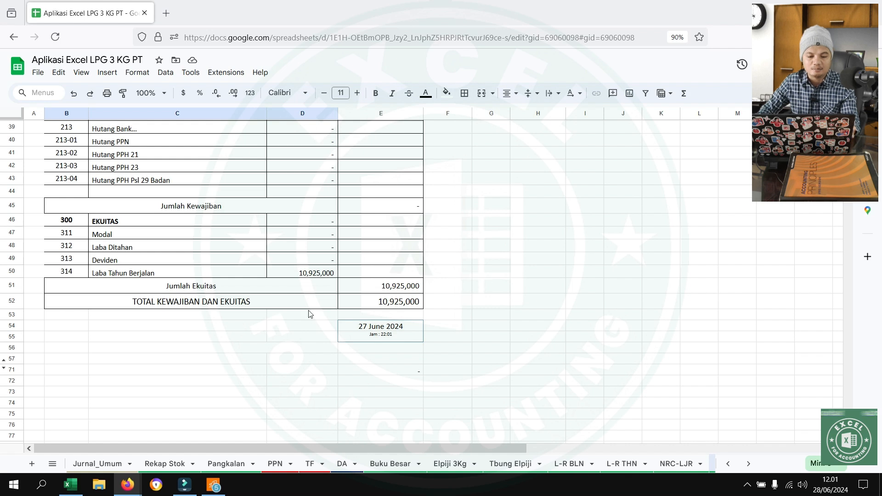
scroll(307, 322, up, 7)
Step: Copy the dates of the last Jurnal_Umum entry to rows 27 and 28 and change both to 31-Jan-24
click(97, 463)
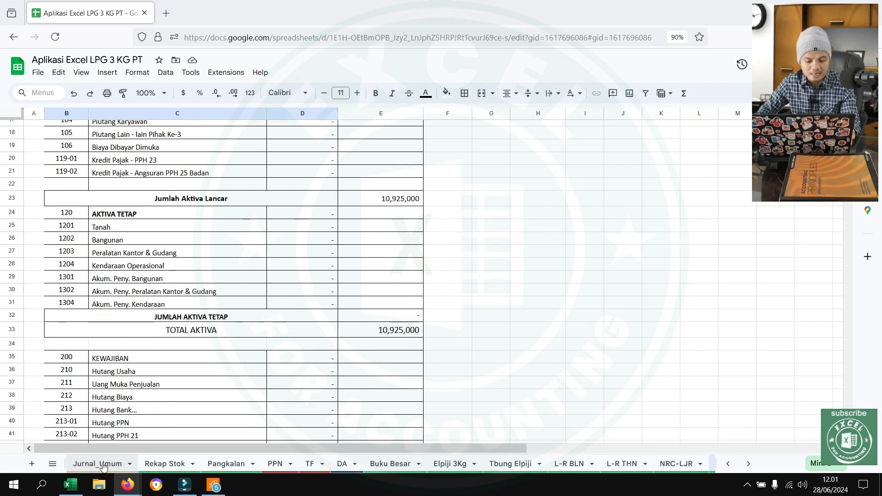
drag(73, 315, 77, 323)
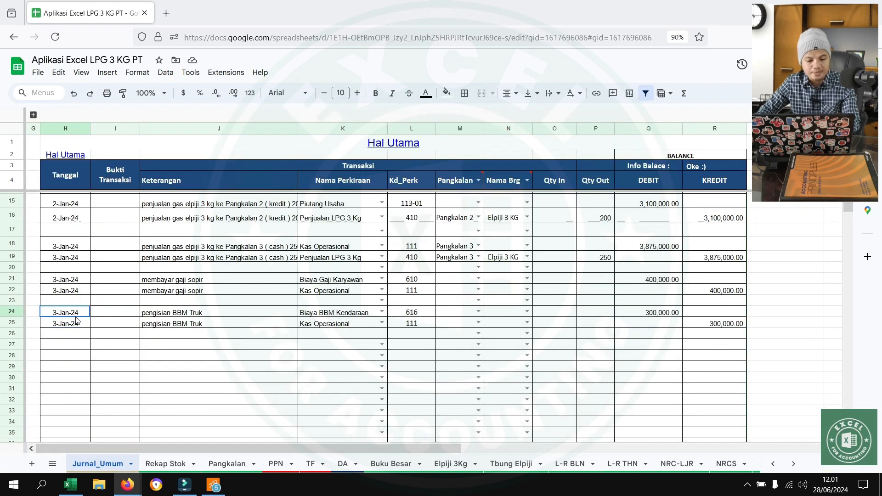
key(ctrl+c)
click(72, 346)
key(ctrl+v)
click(59, 348)
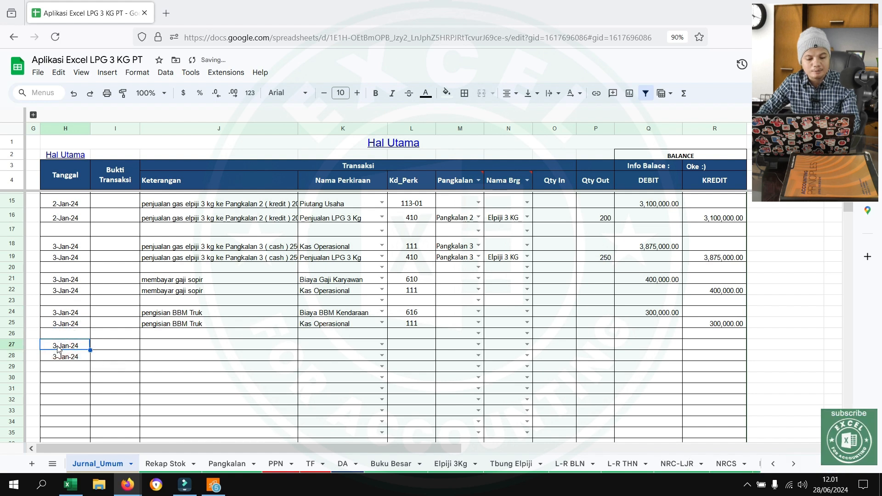
double_click(58, 348)
click(63, 296)
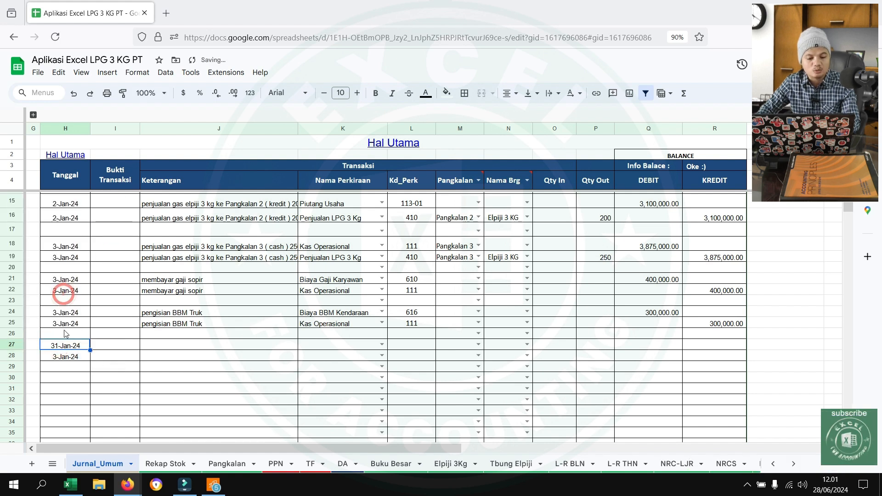
click(65, 358)
key(ctrl+v)
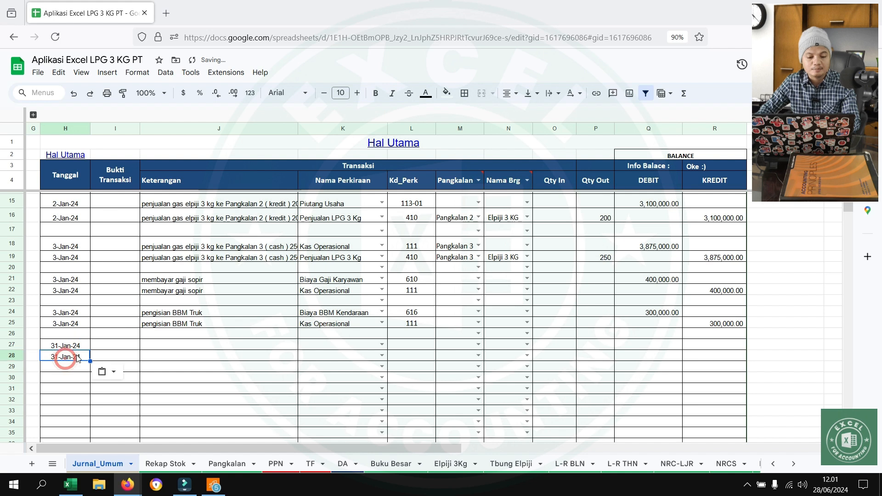
Step: Enter the Keterangan "Harga pokok penjualan elpiji bulan januari" in row 27 and copy it to row 28
click(171, 353)
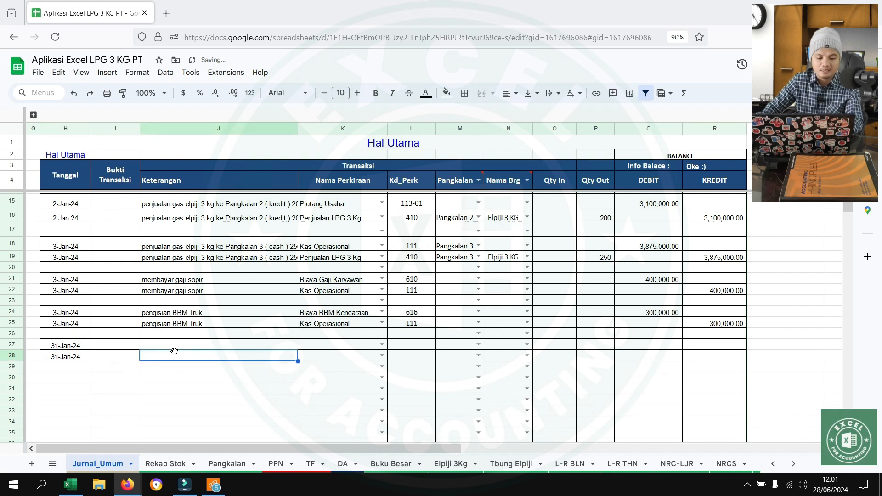
click(192, 348)
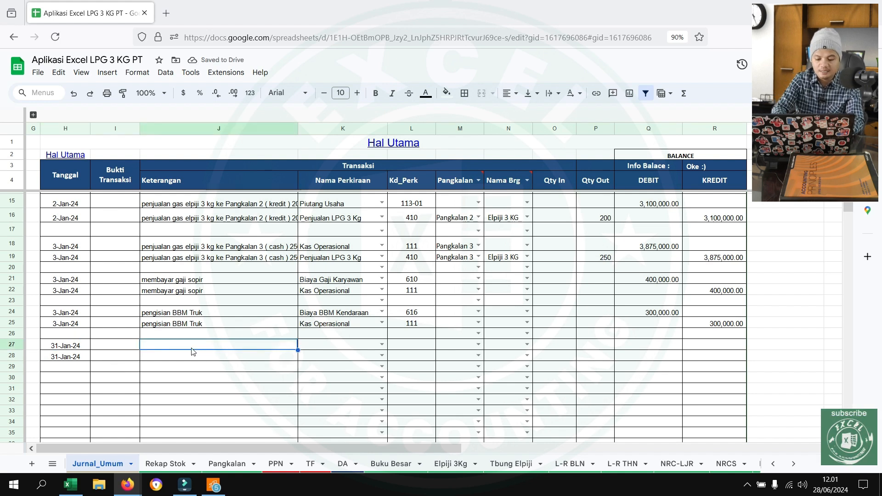
text(Harga pokok penjualan elpiji bulan)
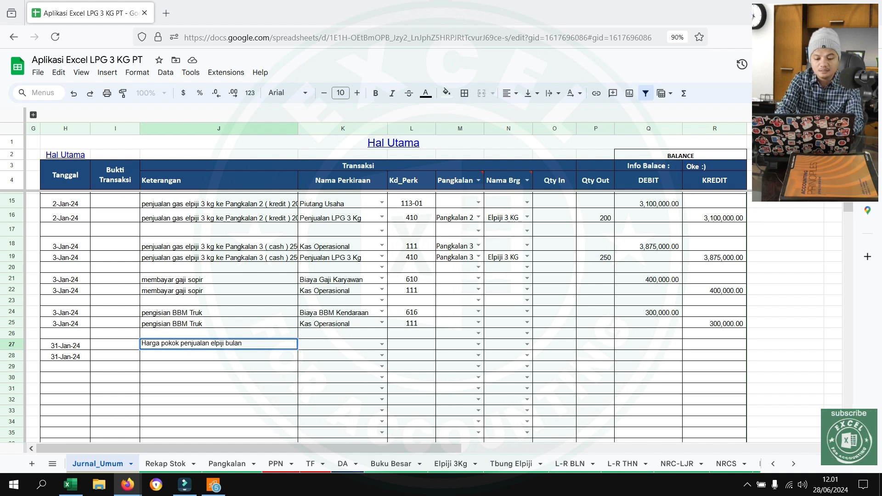
text(ri)
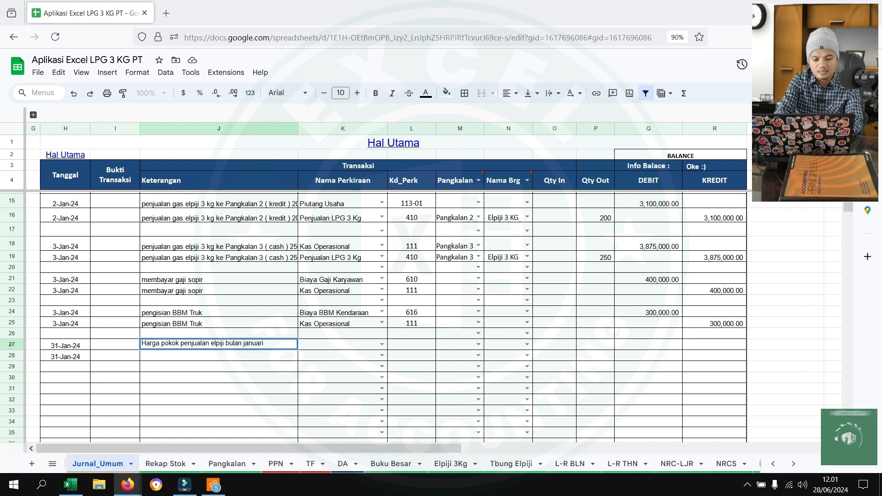
key(Return)
key(Up)
key(ctrl+c)
key(Down)
key(ctrl+v)
Step: Set the Nama Perkiraan to HPP LPG 3 Kg in row 27 and Persediaan Elpiji 3 Kg in row 28
key(Up)
key(Right)
text(hpp)
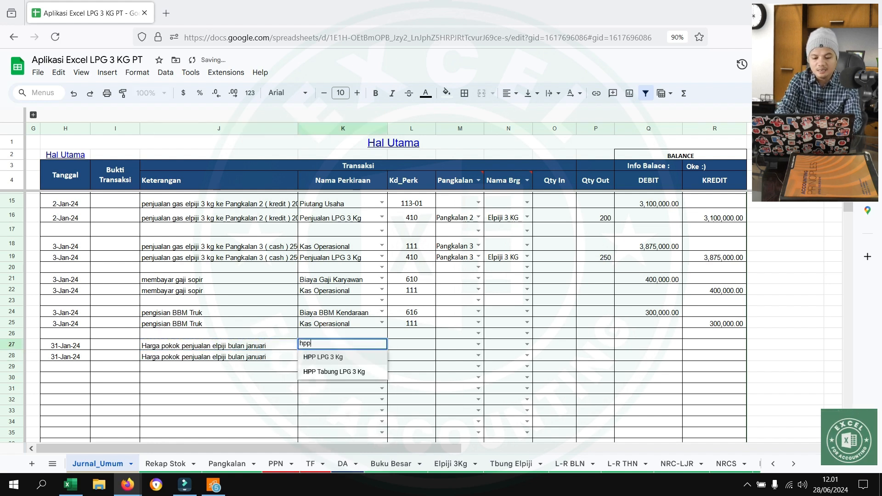
click(323, 358)
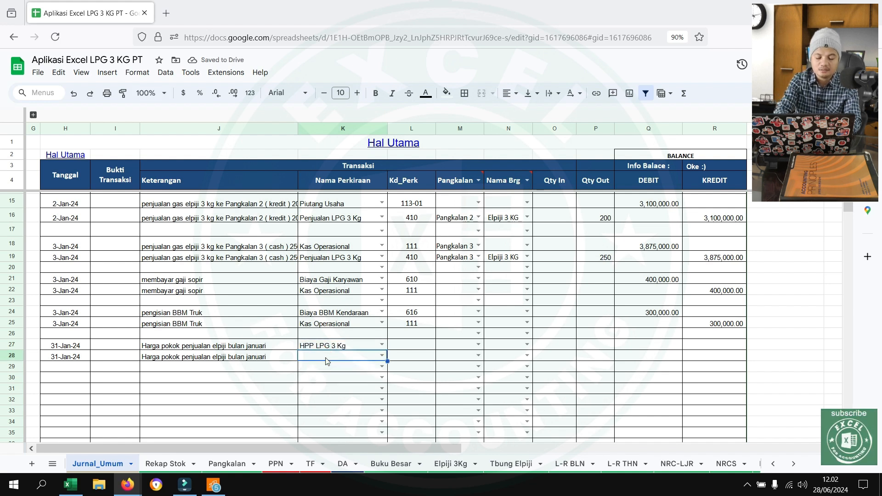
text(perse)
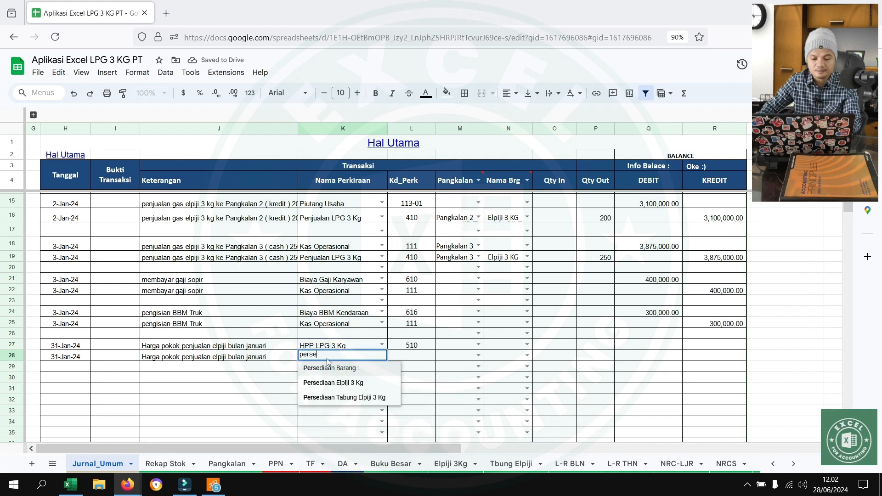
click(349, 380)
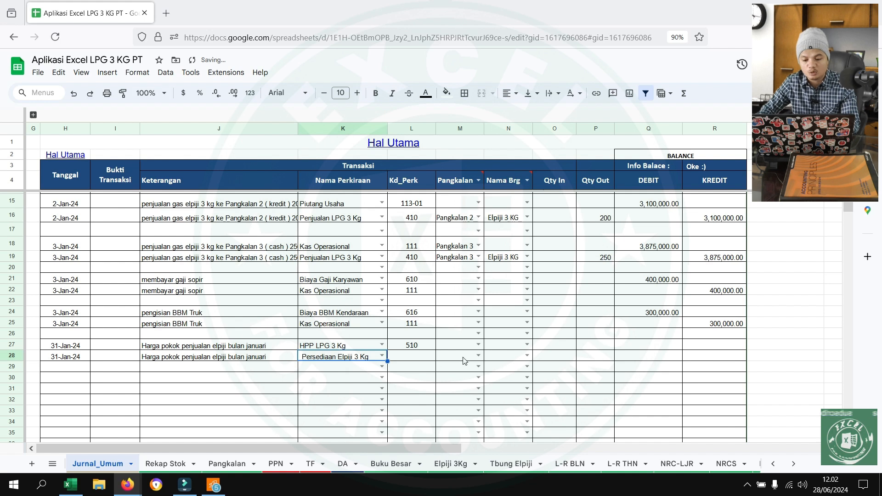
Step: Copy the TOTAL amount of the HPP column in the Elpiji table on the Rekap Stok sheet
click(635, 345)
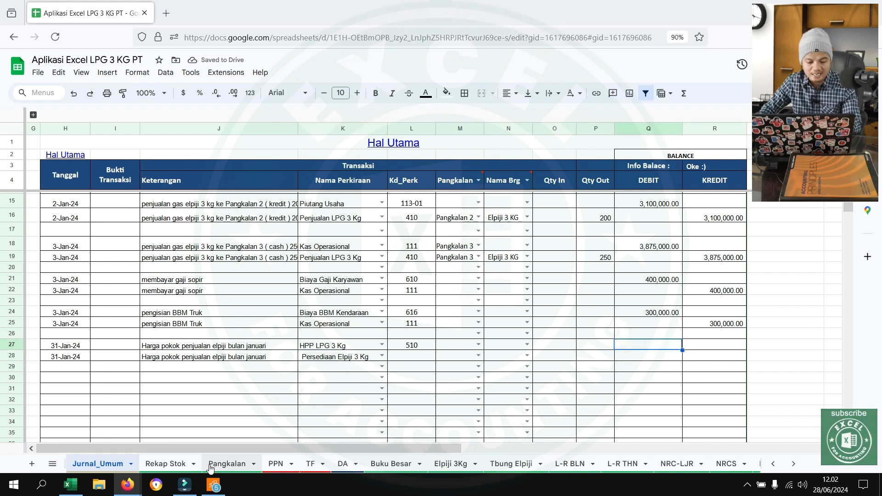
click(177, 466)
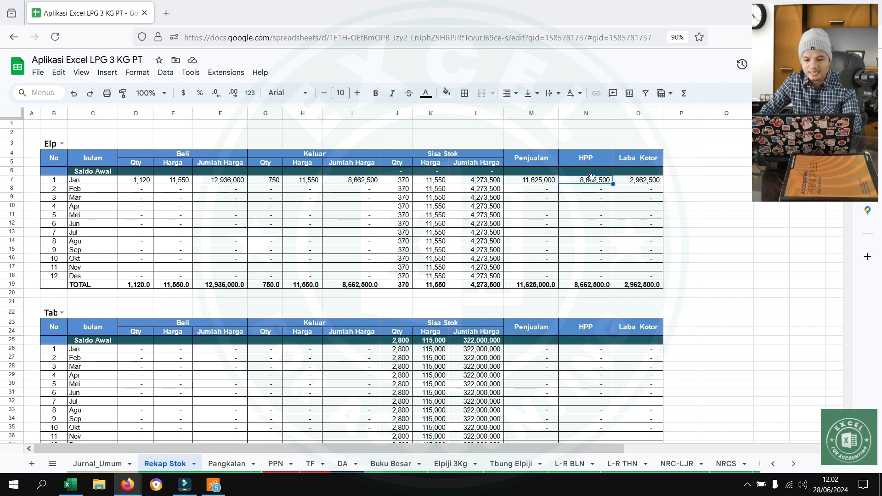
click(588, 284)
key(ctrl+c)
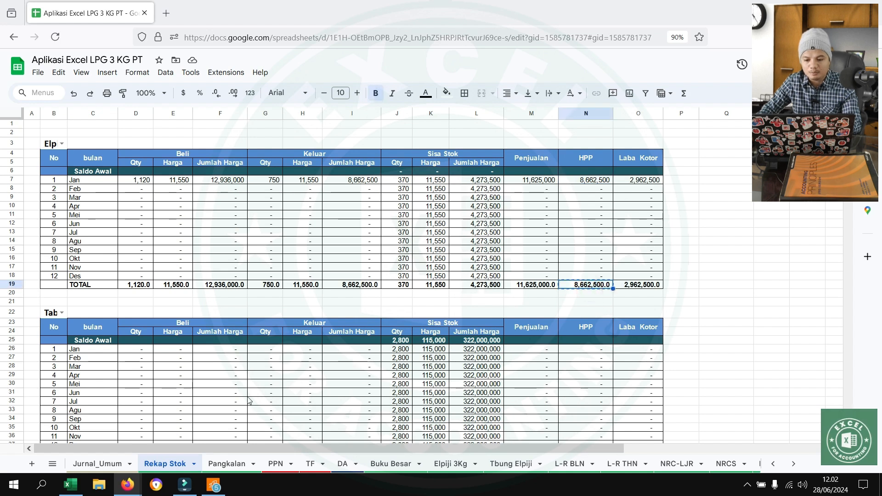
Step: Paste the copied HPP total of 8,662,500 as values into the Jurnal_Umum Debit in row 27 and the Kredit in row 28
click(234, 468)
click(97, 464)
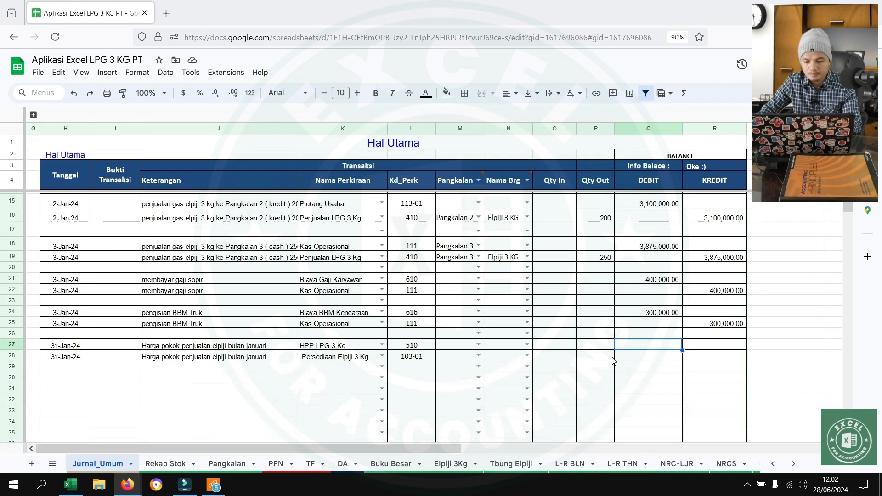
right_click(640, 340)
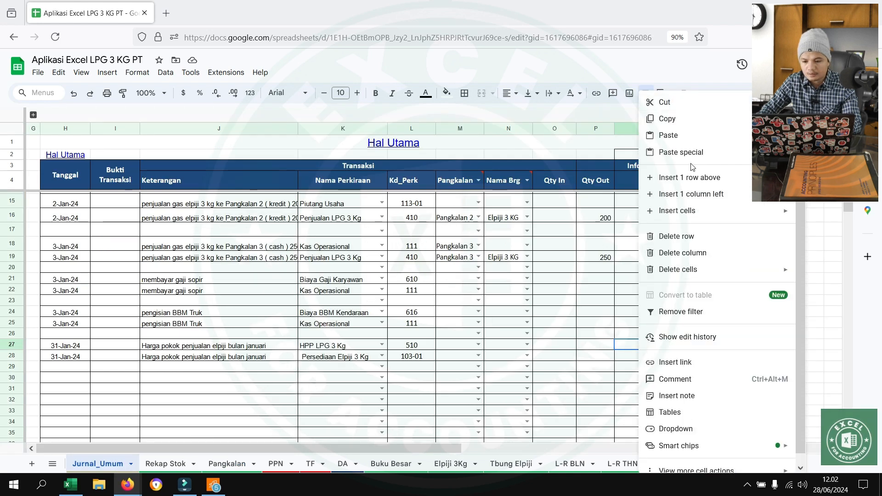
mouse_move(689, 152)
click(528, 157)
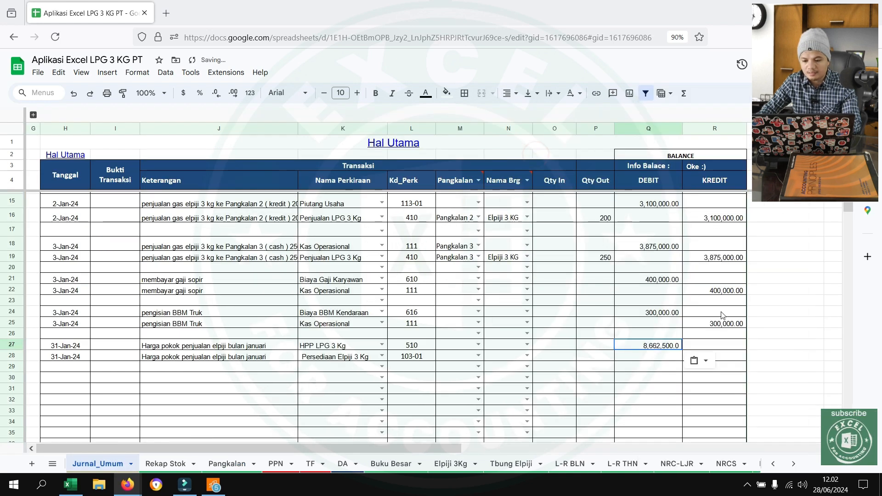
click(731, 359)
key(ctrl+v)
click(661, 399)
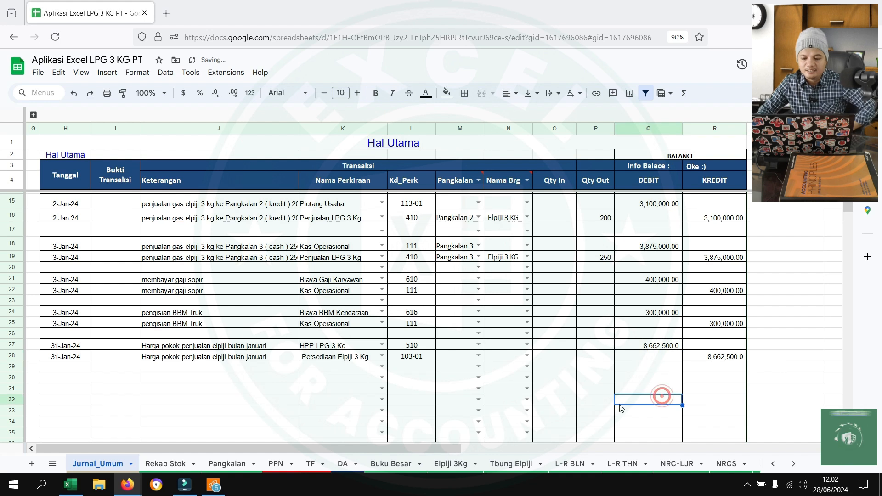
Step: Check the Persediaan Elpiji 3 Kg, Kas Operasional and bank balances in the Neraca on NRCS
click(723, 466)
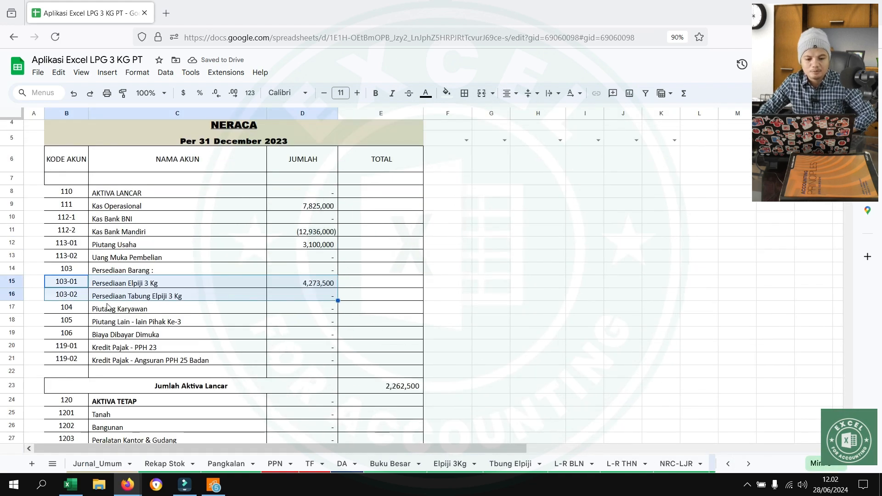
click(80, 286)
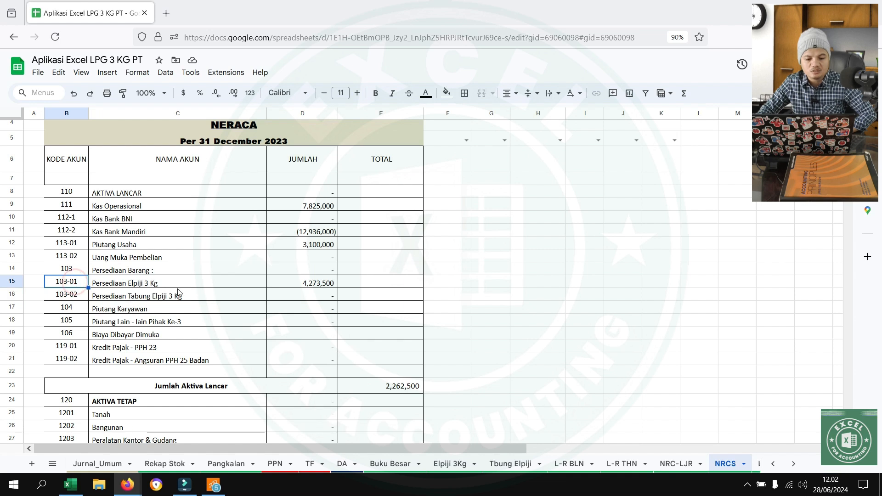
click(327, 284)
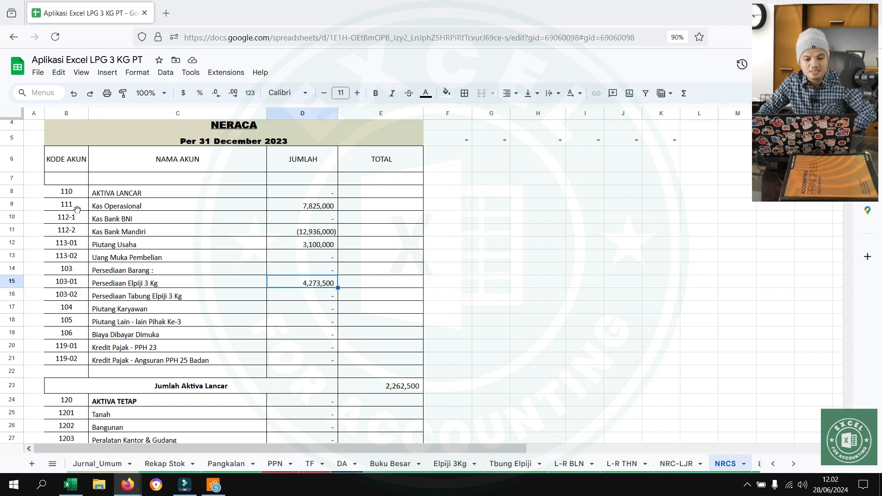
drag(77, 210, 327, 231)
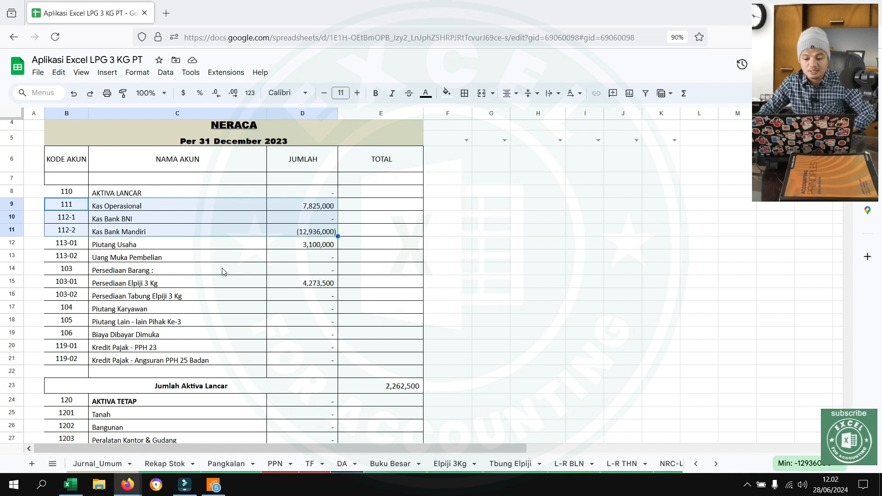
Step: Compare the Laba Tahun Berjalan in the NRCS balance sheet with the after-tax net profit on the L-R THN sheet
scroll(152, 227, down, 10)
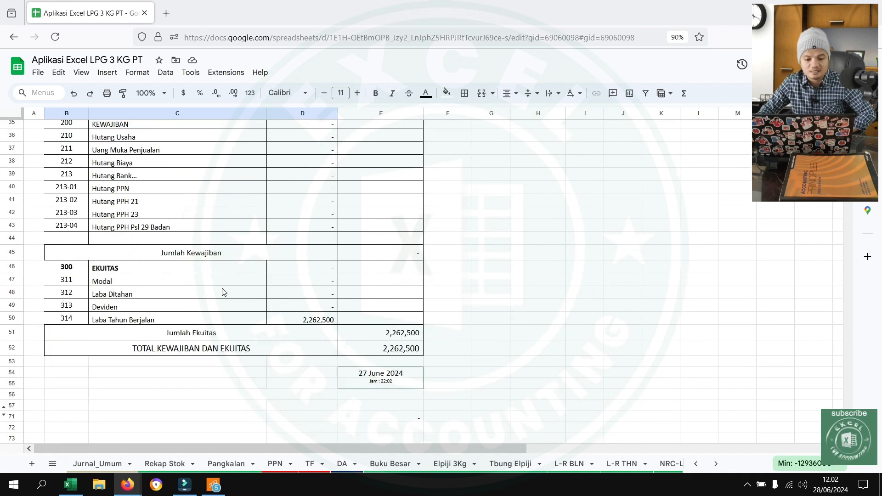
click(319, 322)
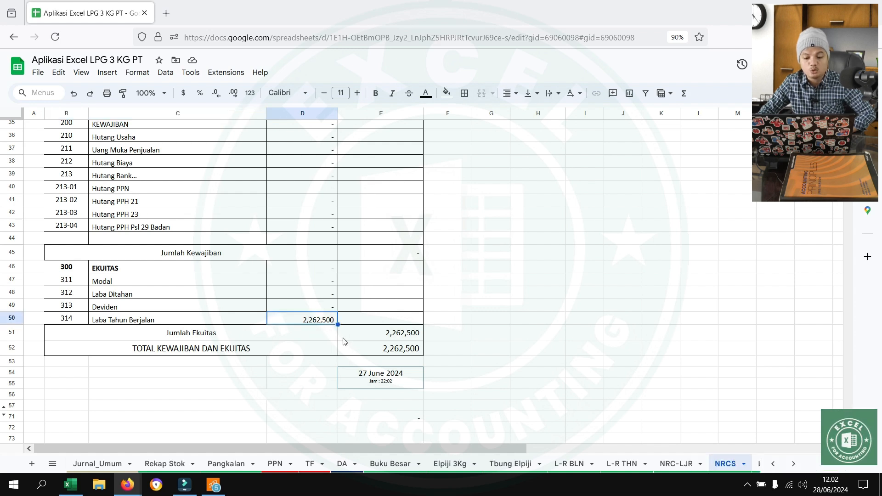
click(622, 464)
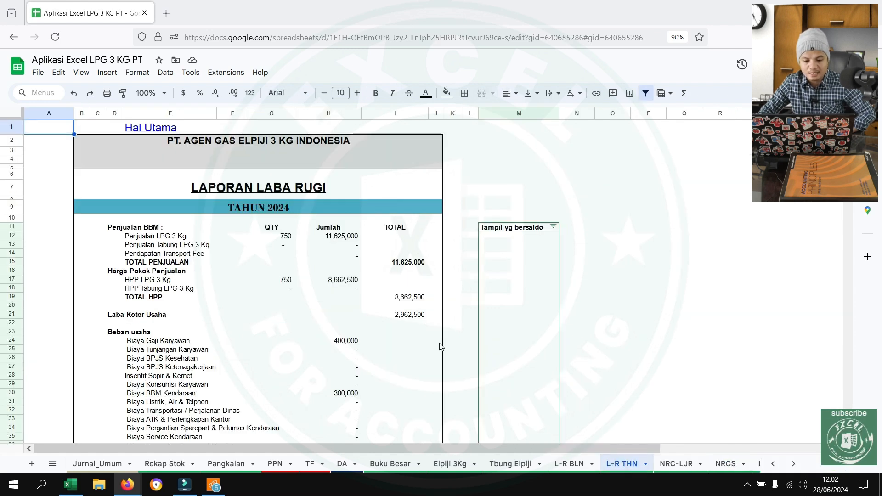
click(407, 161)
scroll(405, 167, up, 15)
scroll(423, 198, down, 8)
click(422, 405)
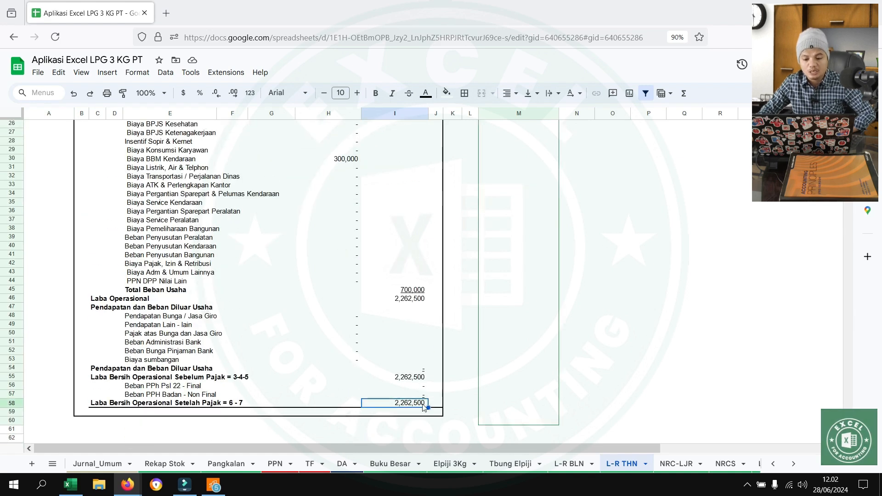
Step: Check the after-tax net profit and the sales and HPP lines in the January Laporan Laba Rugi on L-R BLN
click(569, 464)
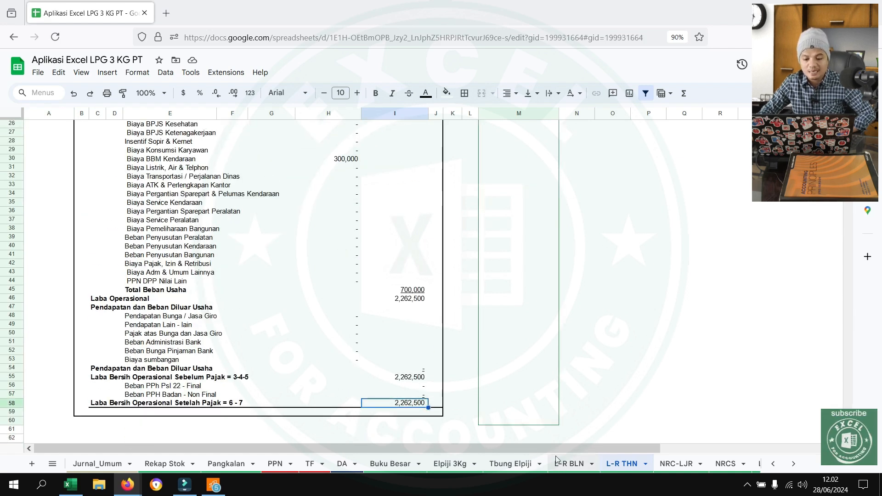
scroll(469, 358, down, 10)
scroll(432, 313, up, 4)
click(419, 251)
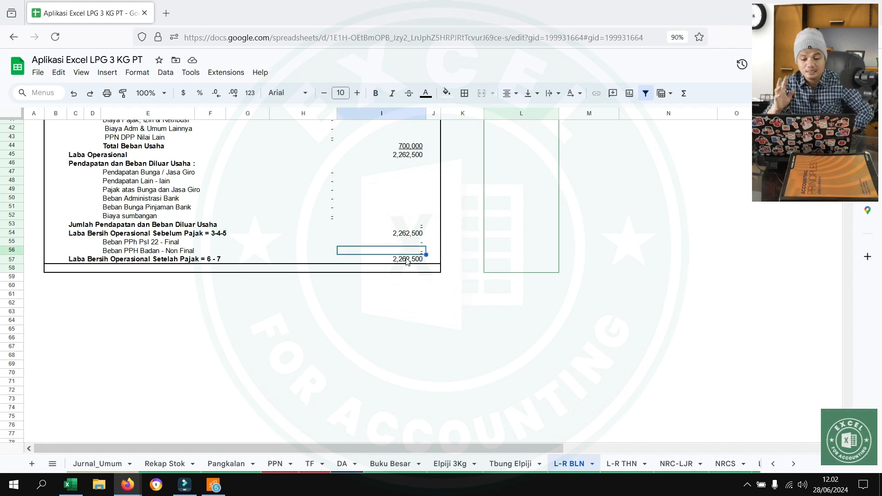
click(406, 260)
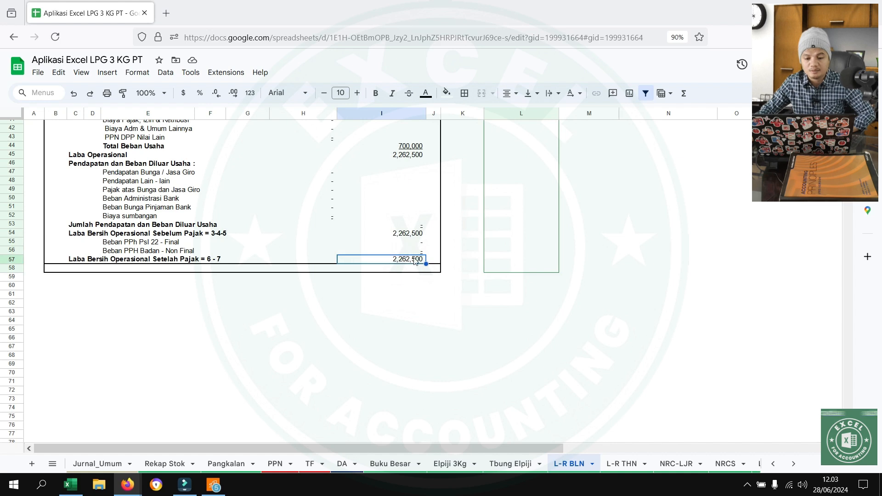
scroll(613, 296, up, 10)
scroll(612, 295, up, 3)
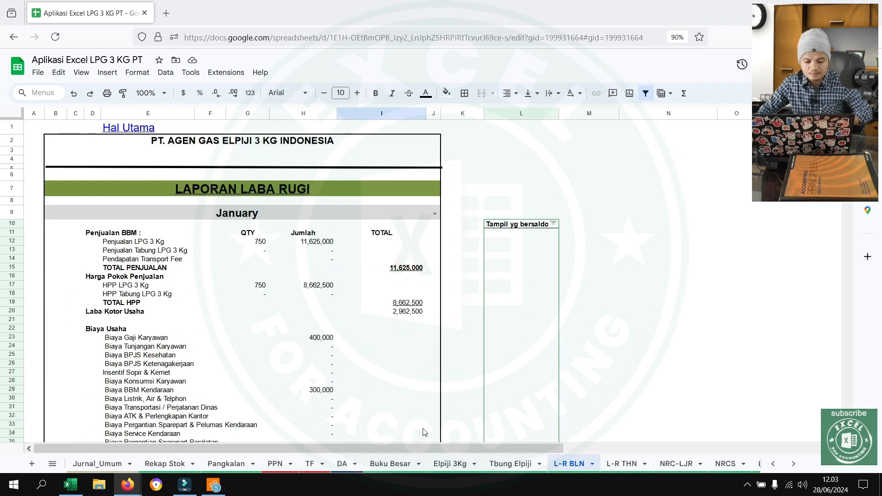
Step: Review the VAT calculation, transport fee and asset depreciation tables on the PPN, TF and DA sheets
click(277, 464)
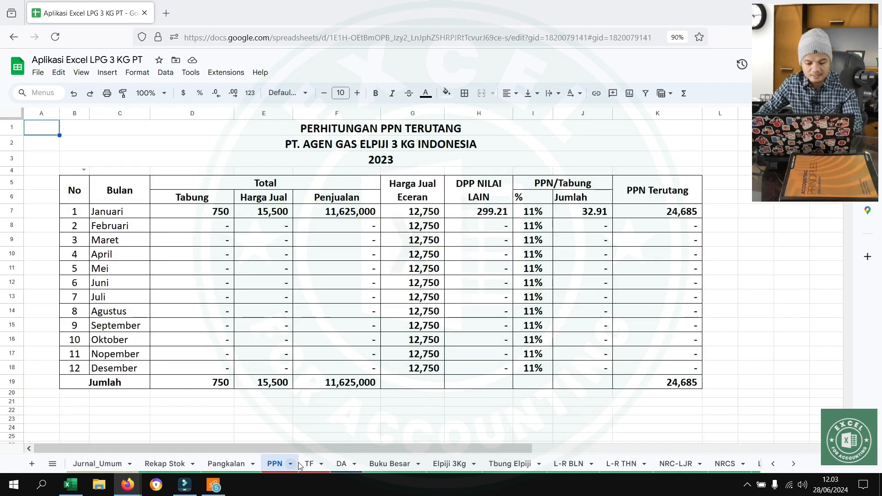
click(310, 464)
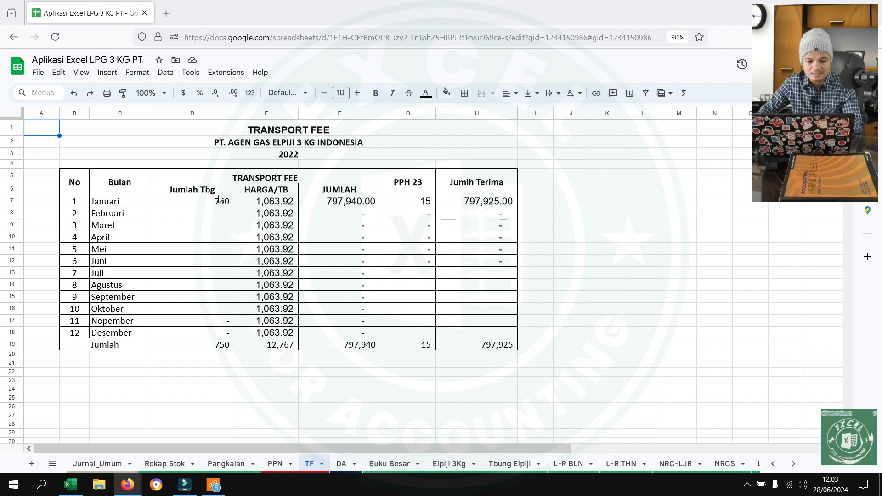
click(341, 464)
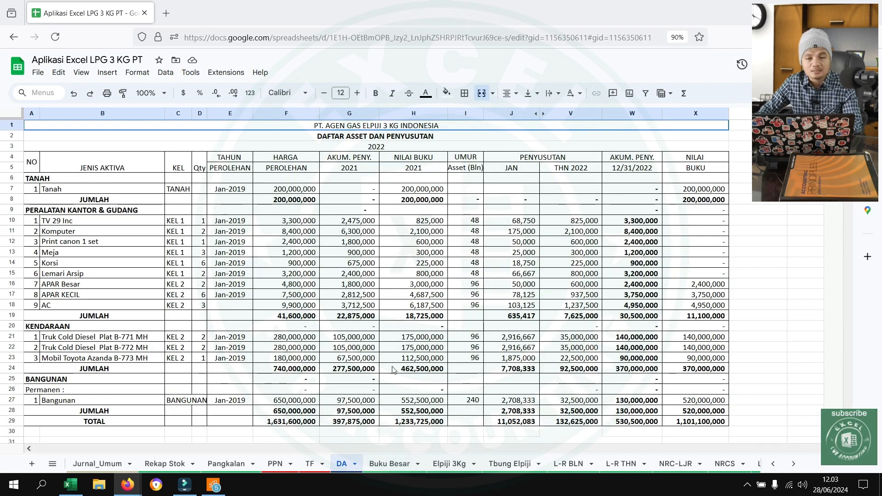
Step: Fill the REKAP PENJUALAN PER PANGKALAN title cell on the Pangkalan sheet with green
click(225, 464)
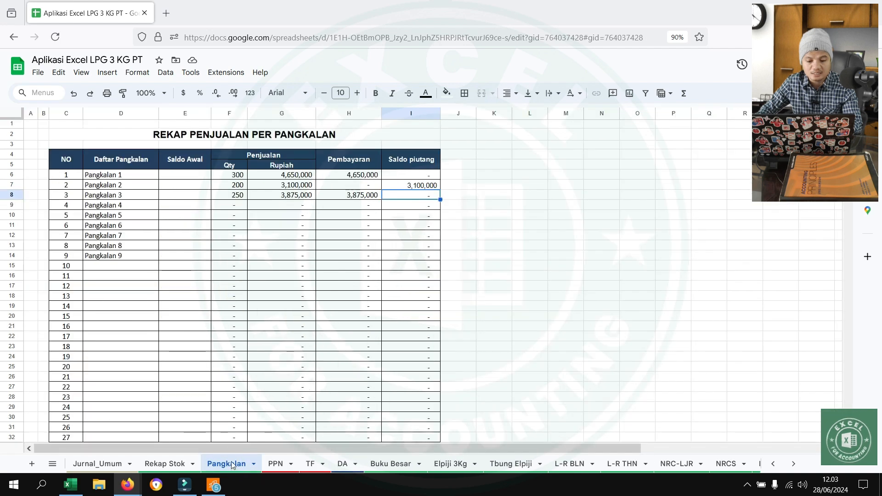
scroll(133, 184, down, 2)
scroll(169, 183, up, 2)
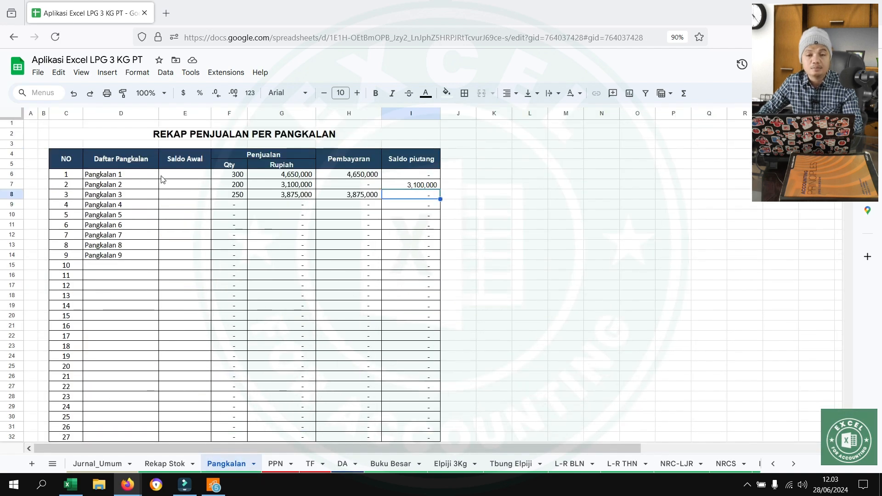
click(301, 137)
click(449, 99)
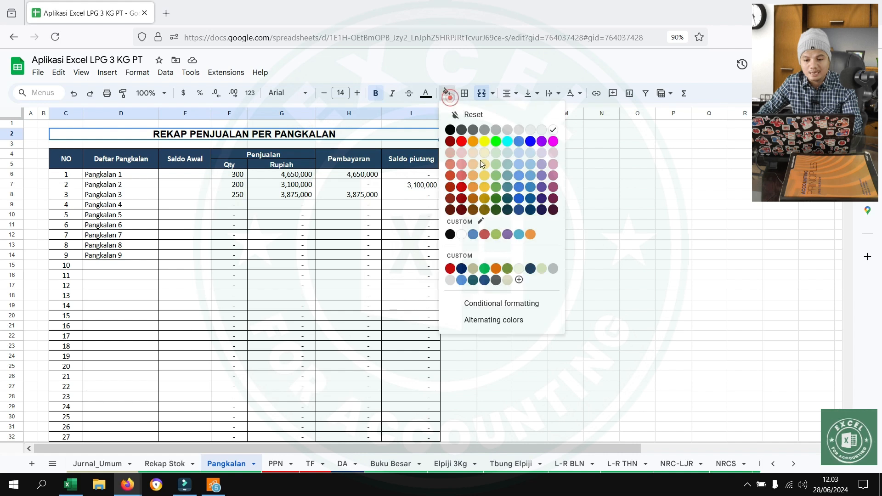
click(493, 189)
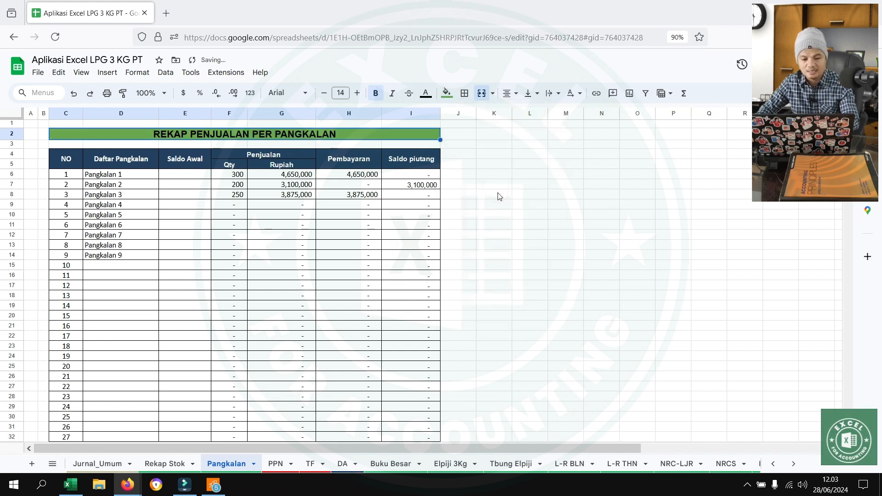
click(629, 237)
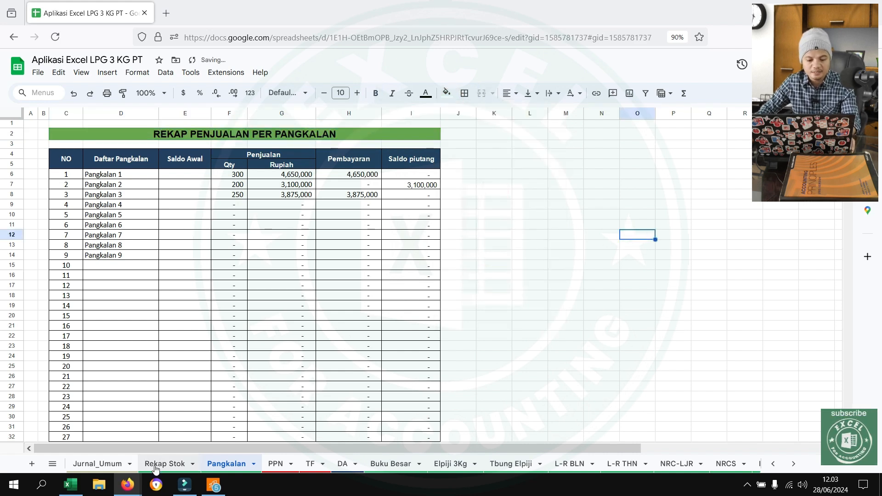
Step: Widen column B on the Rekap Stok sheet to fit its contents so the Elpiji 3 KG heading is readable
click(164, 464)
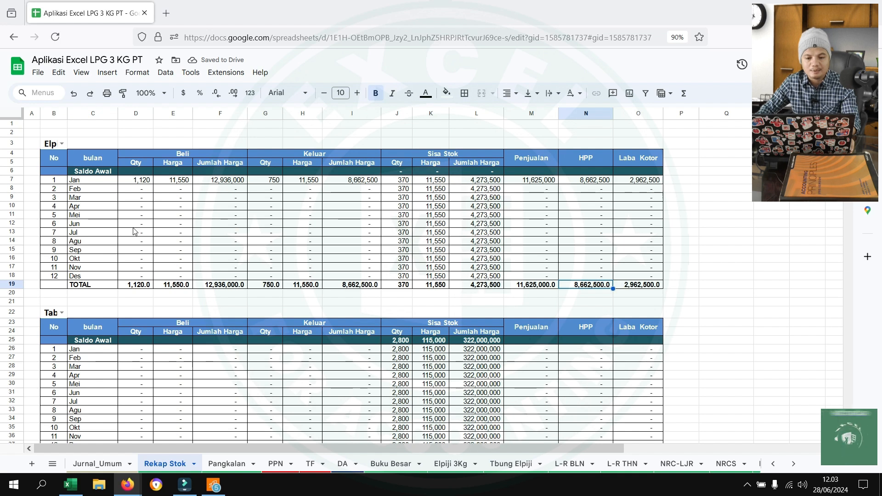
double_click(67, 112)
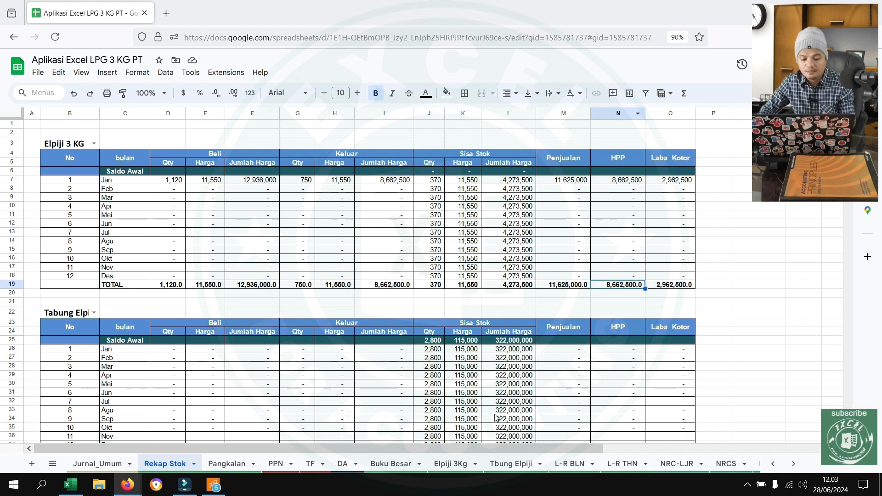
Step: Set the Nama Akun of the Buku Besar ledger to Kas Operasional
click(367, 465)
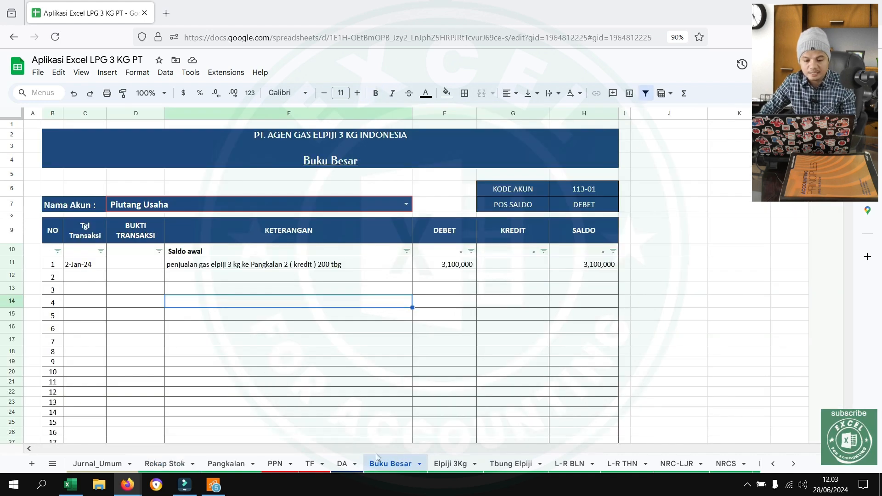
click(407, 206)
click(236, 248)
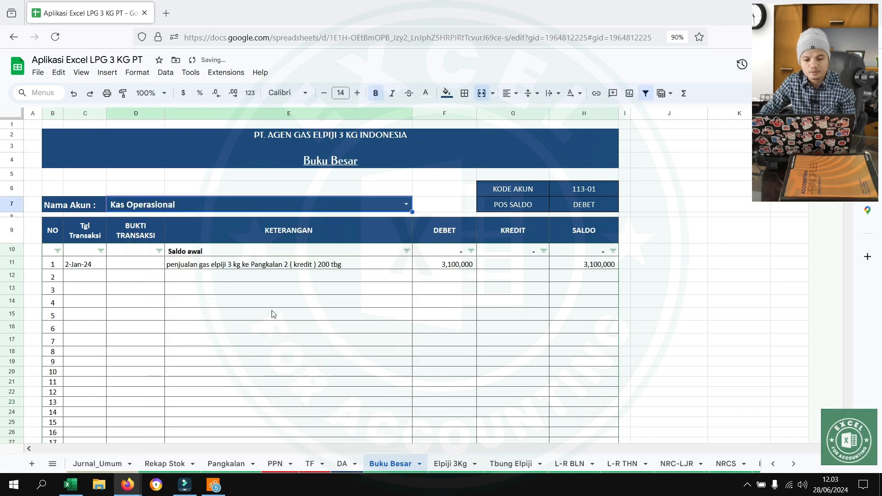
click(314, 329)
Step: Look over the Rekap Stok summary and the January entries in Jurnal_Umum
click(223, 465)
click(154, 467)
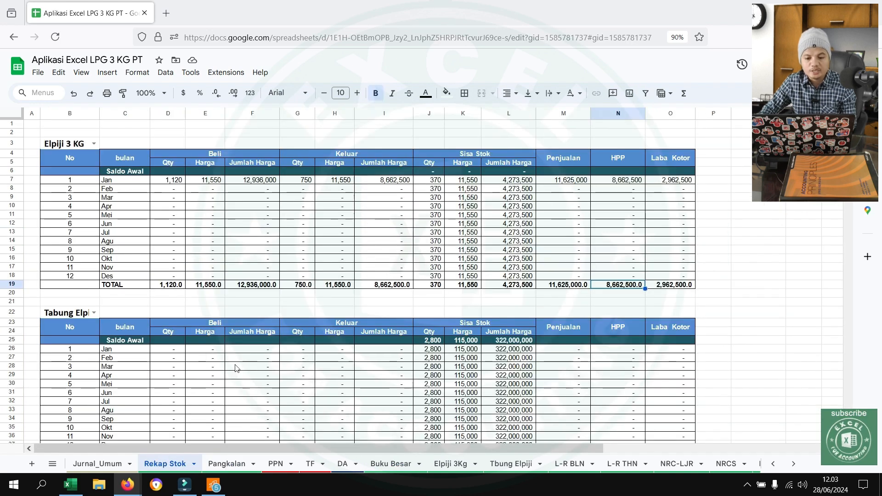
click(110, 466)
scroll(278, 356, up, 3)
scroll(277, 356, down, 3)
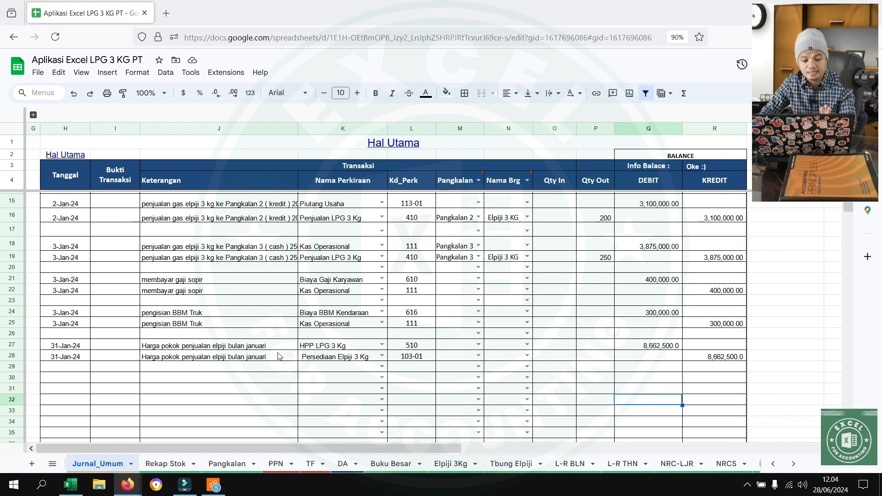
scroll(278, 357, down, 1)
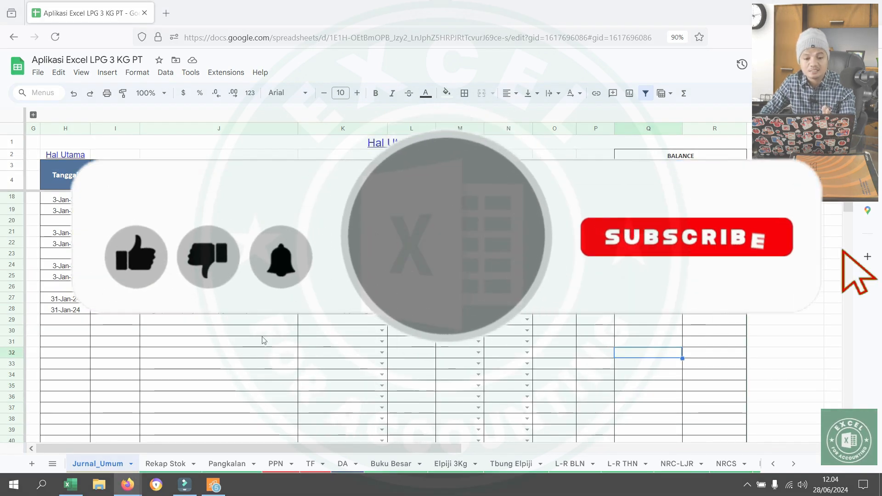
Step: Fill the Jurnal_Umum table header in rows 3 and 4 with dark green, from Tanggal through KREDIT
click(55, 175)
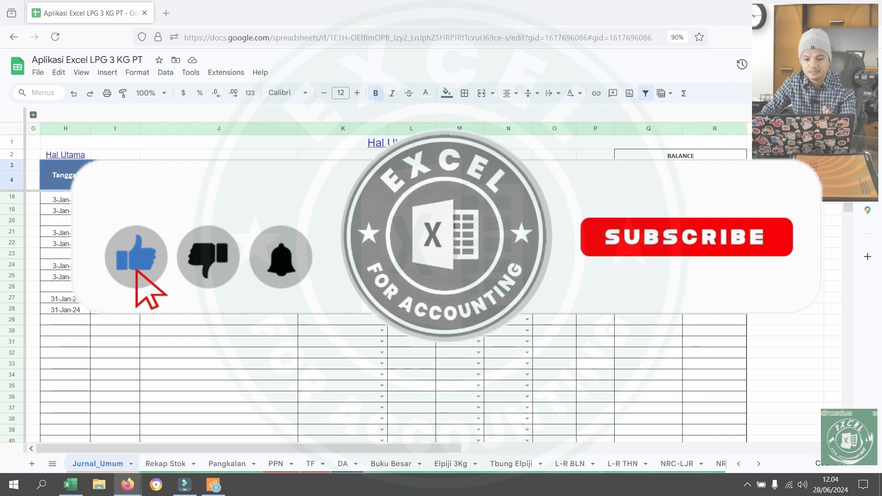
click(448, 94)
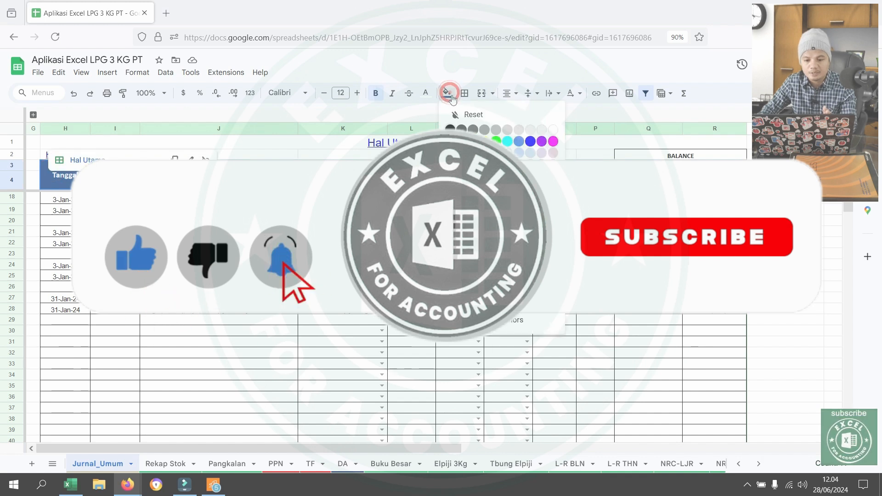
click(496, 152)
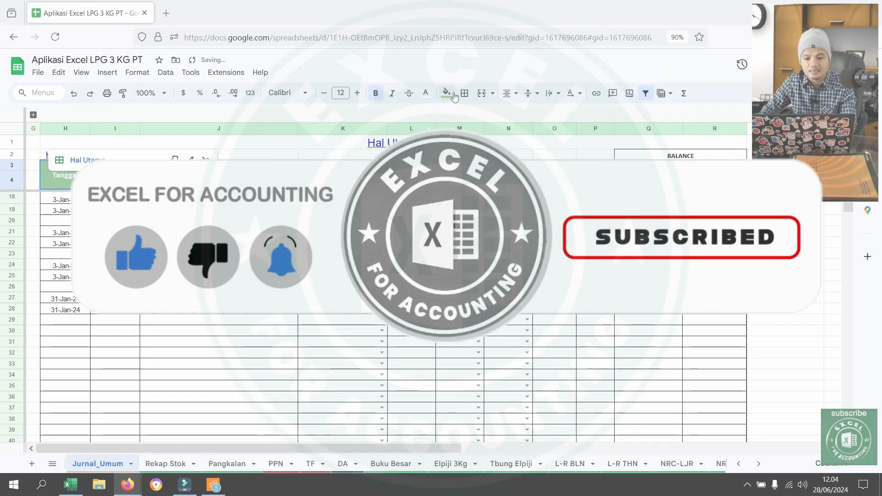
click(447, 93)
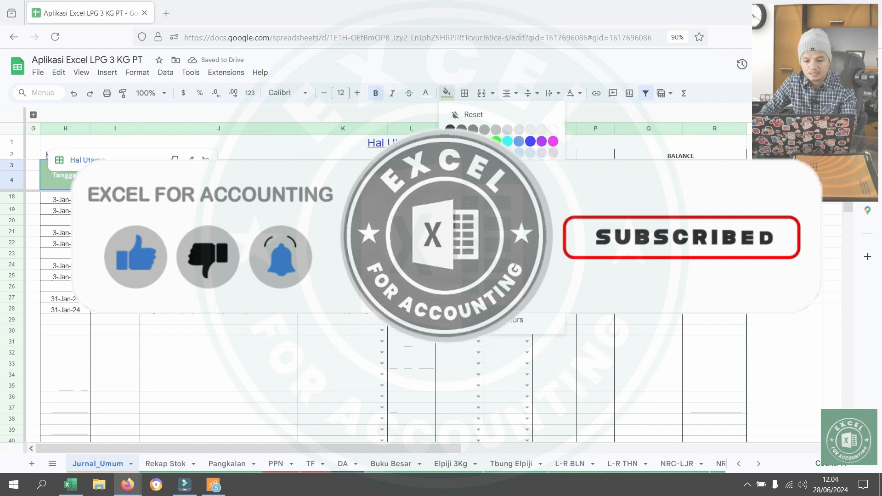
click(496, 210)
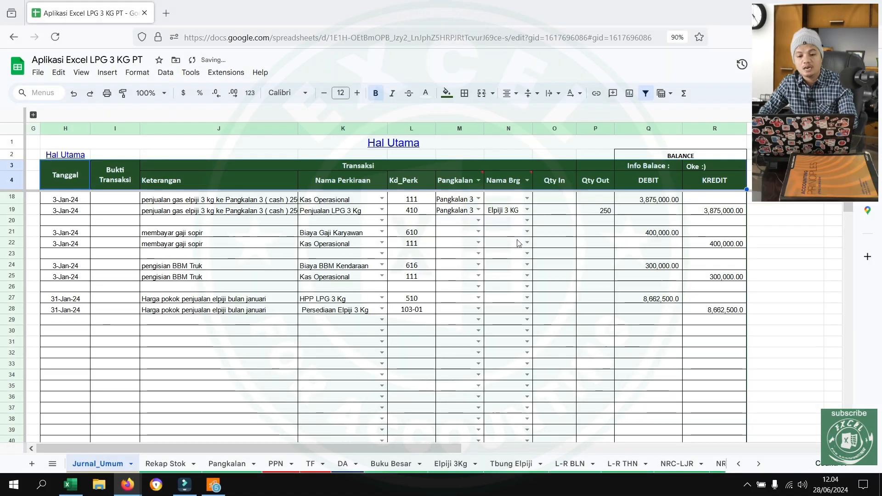
scroll(609, 299, up, 5)
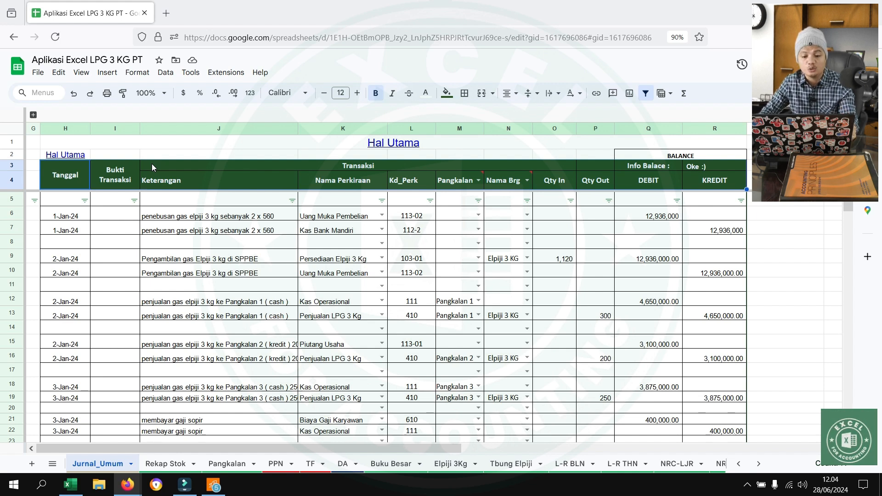
scroll(154, 170, down, 5)
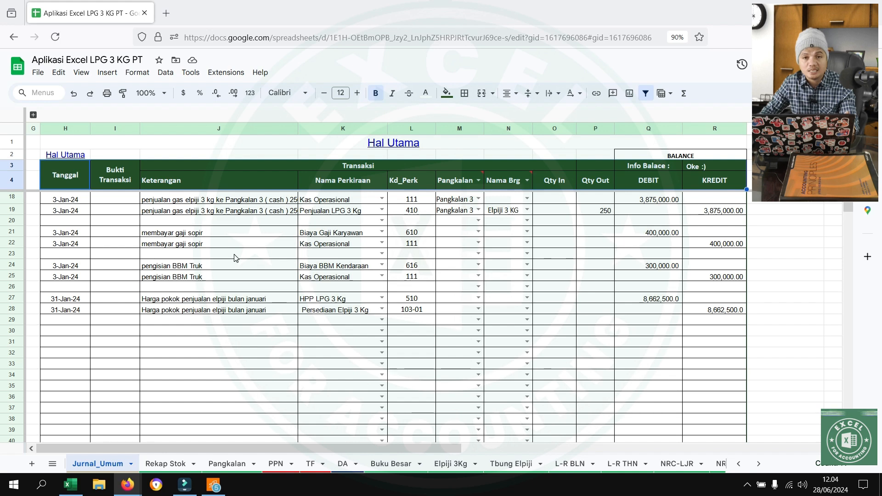